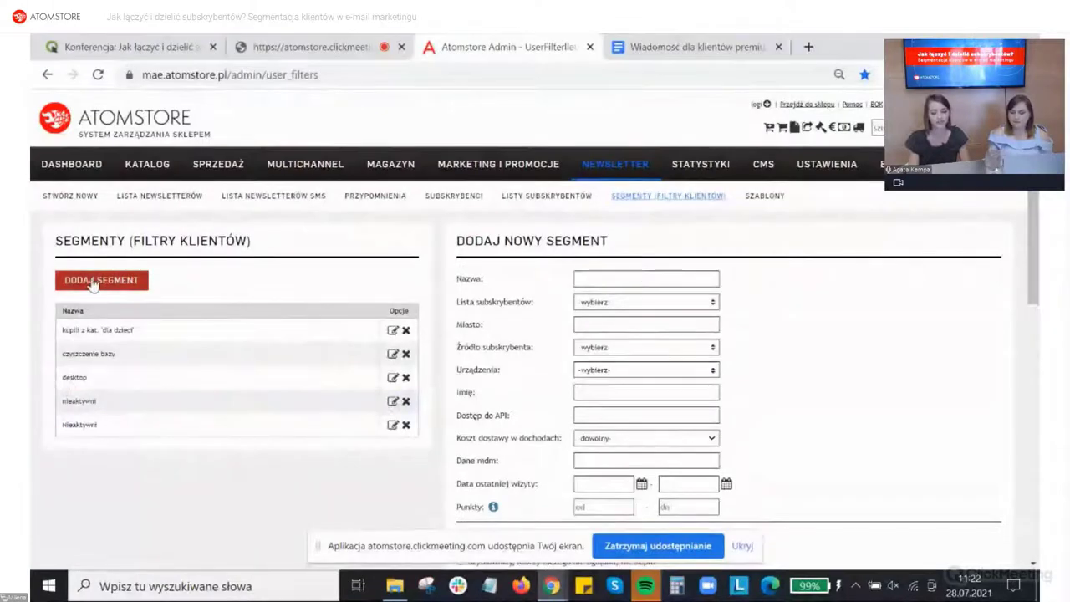
Step: Name the new segment 'Klienci premium' and look through the subscriber lists without choosing one
click(605, 278)
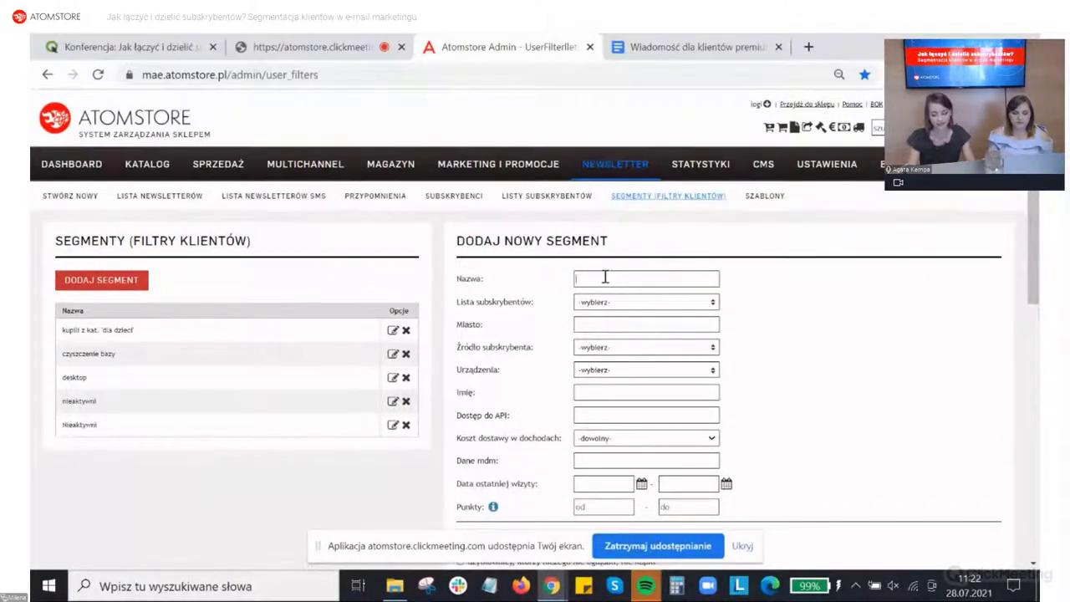
text(Kli)
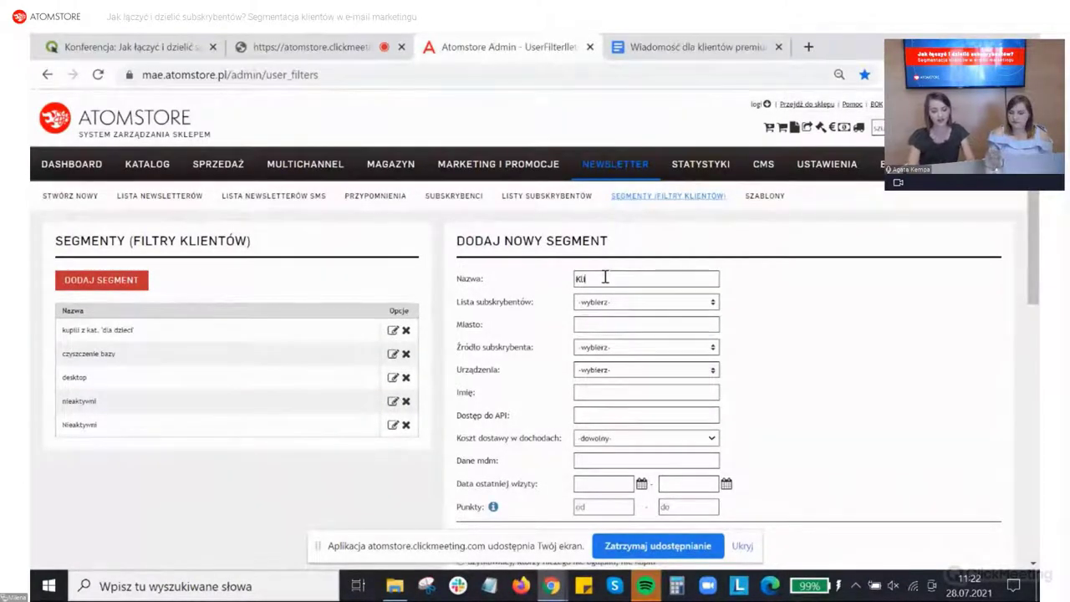
text(enci)
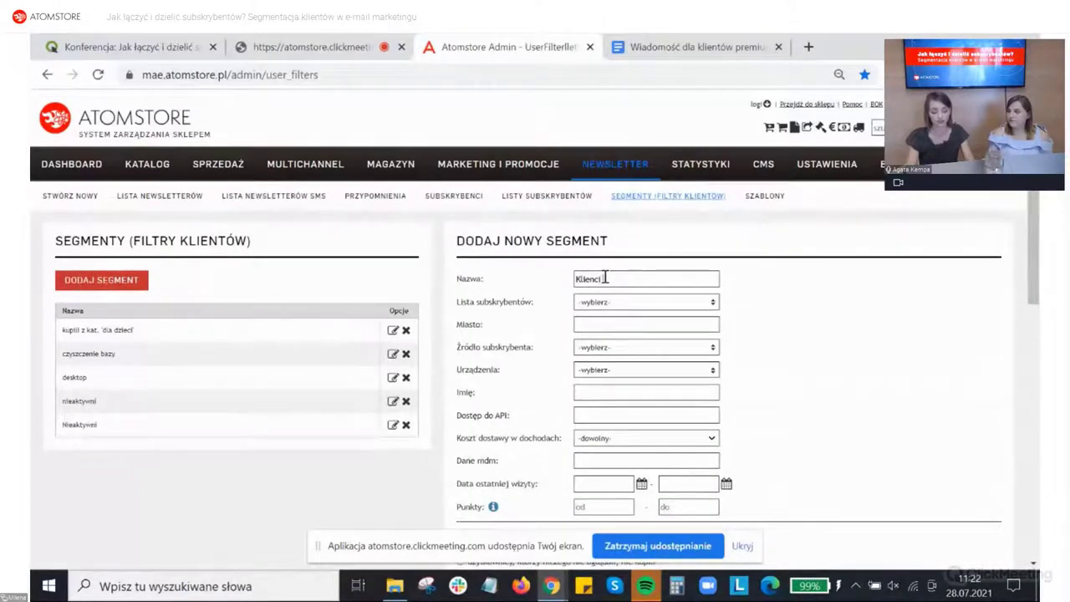
text( premium)
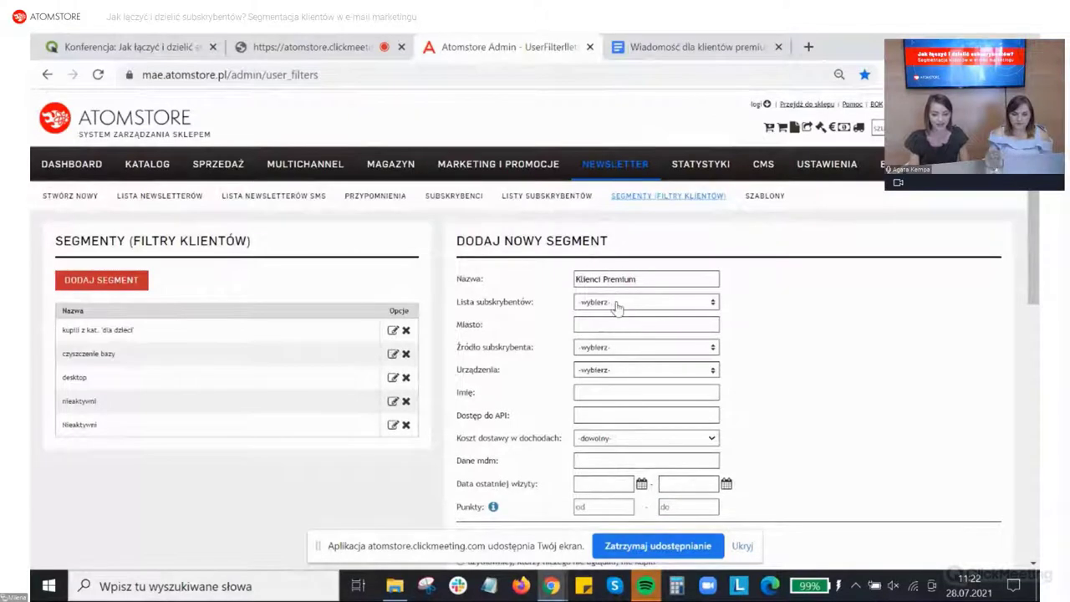
click(616, 302)
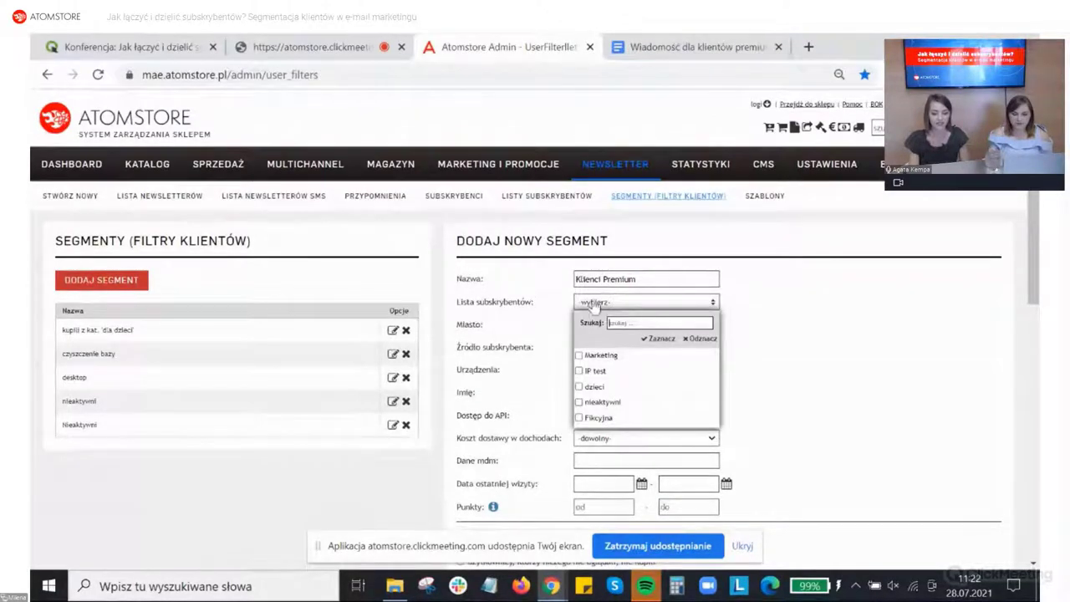
click(598, 305)
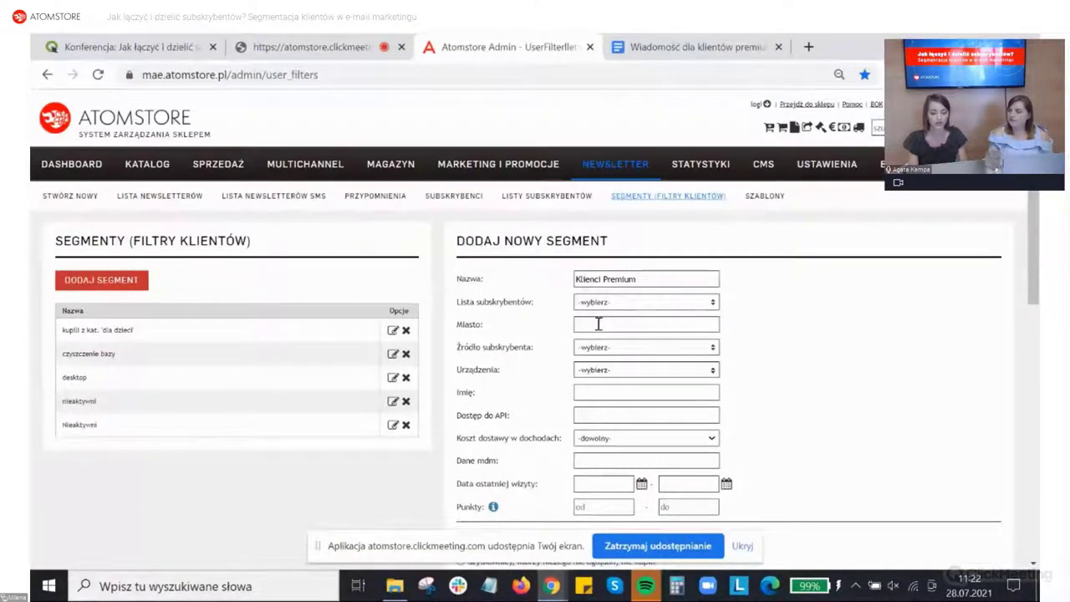
Step: Require at least 4 orders with an order total of at least 500 PLN
scroll(597, 323, down, 1)
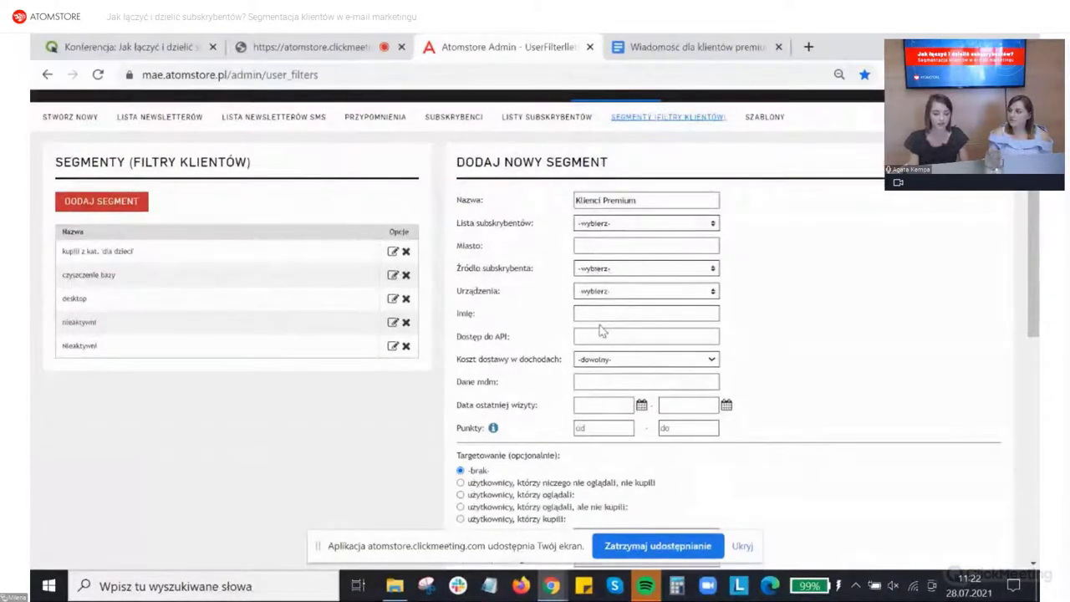
scroll(600, 324, down, 1)
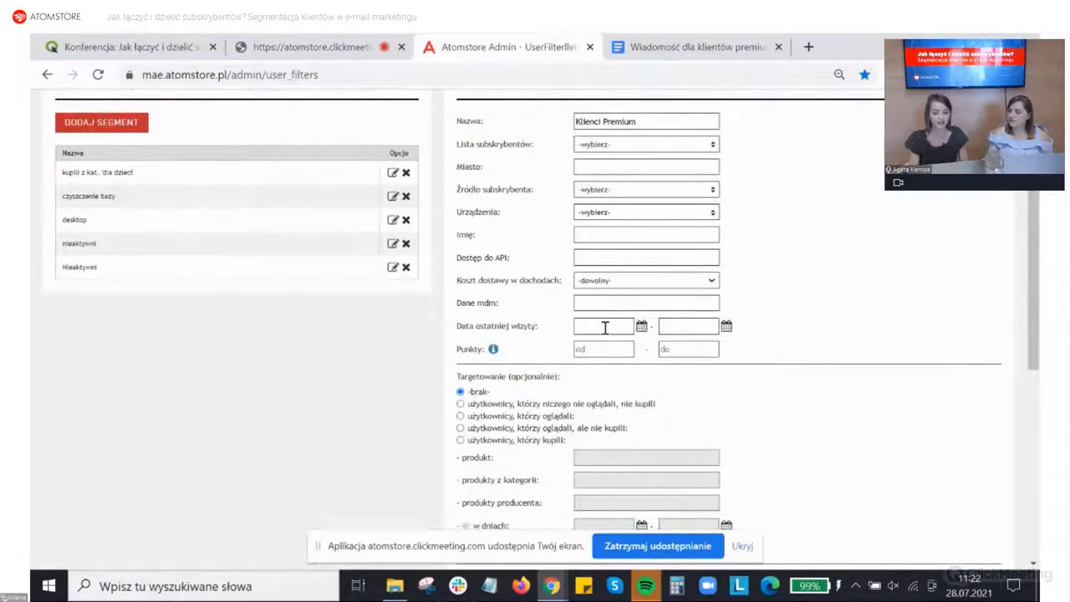
scroll(605, 326, down, 1)
scroll(606, 331, down, 1)
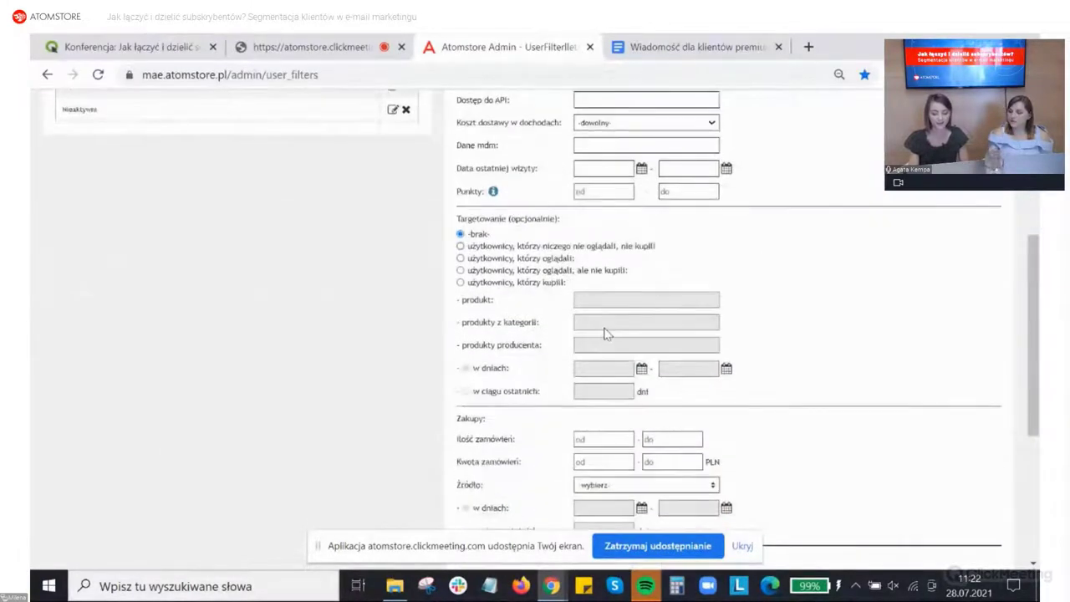
scroll(607, 333, down, 1)
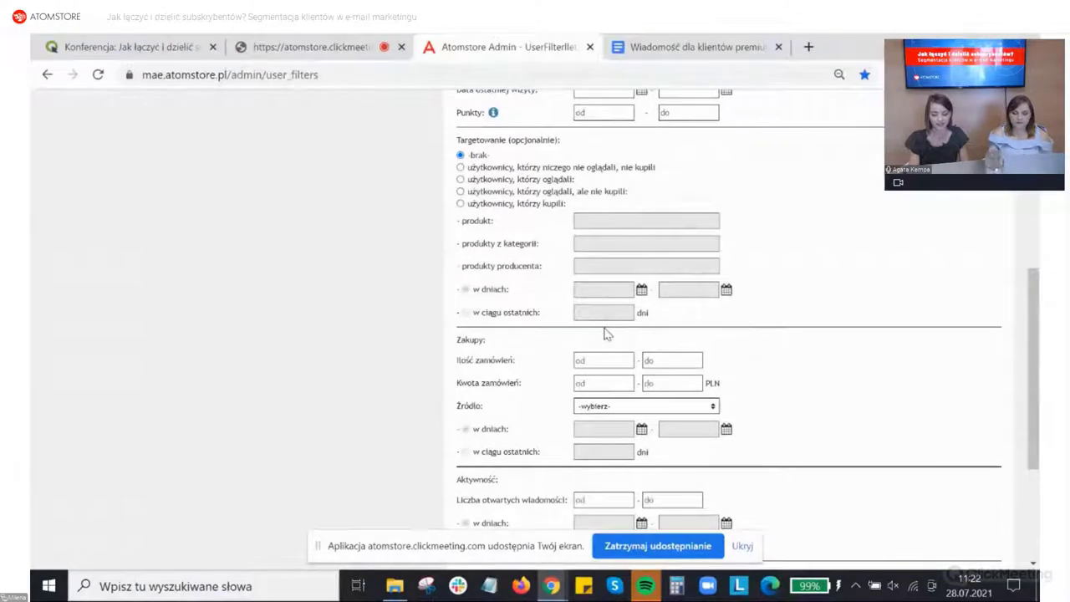
scroll(607, 335, down, 1)
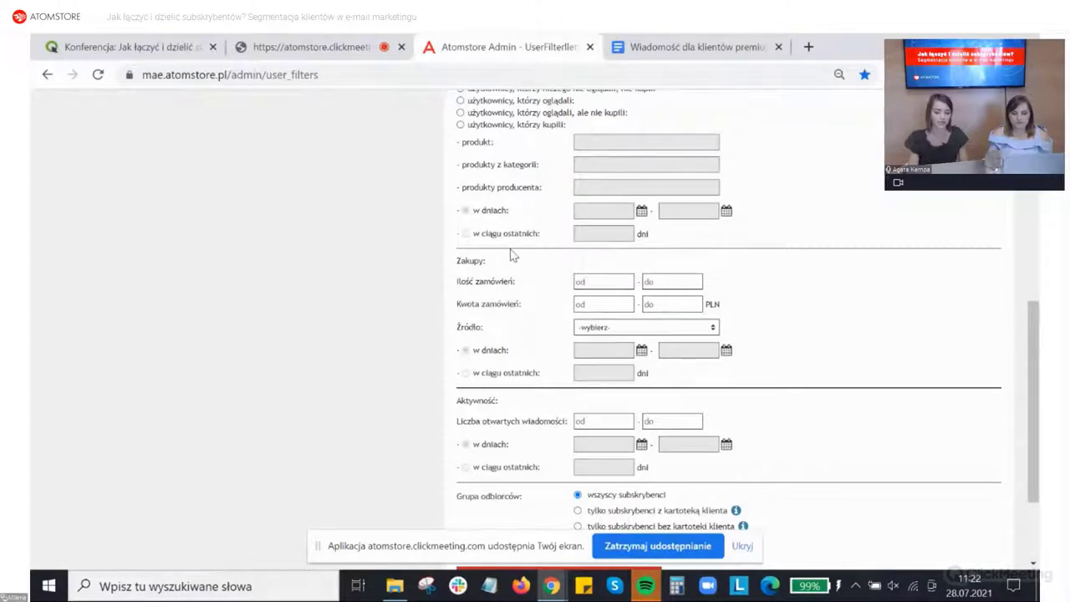
click(604, 281)
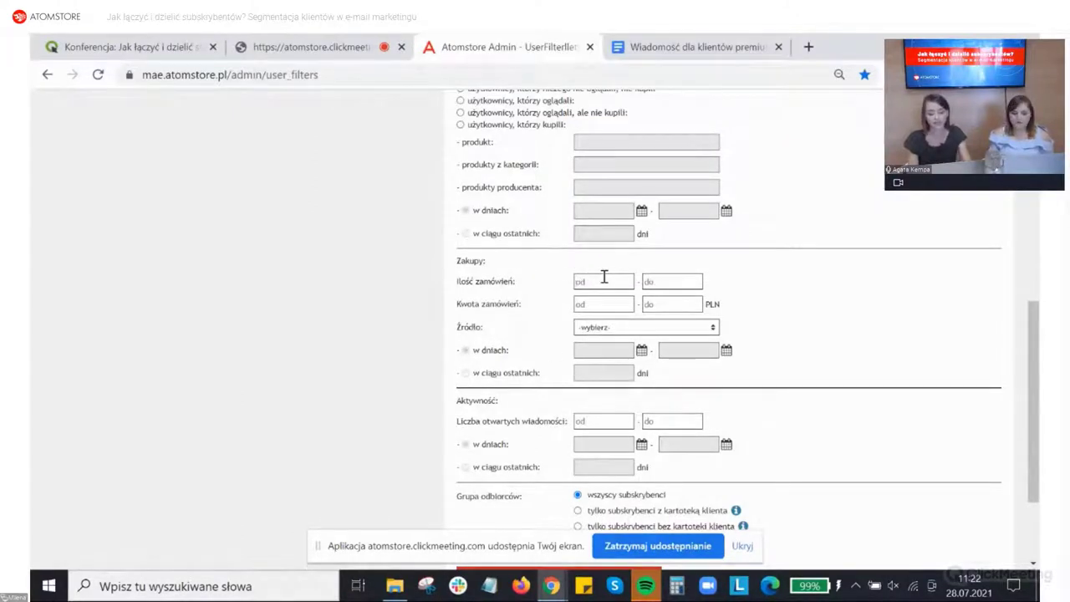
text(4)
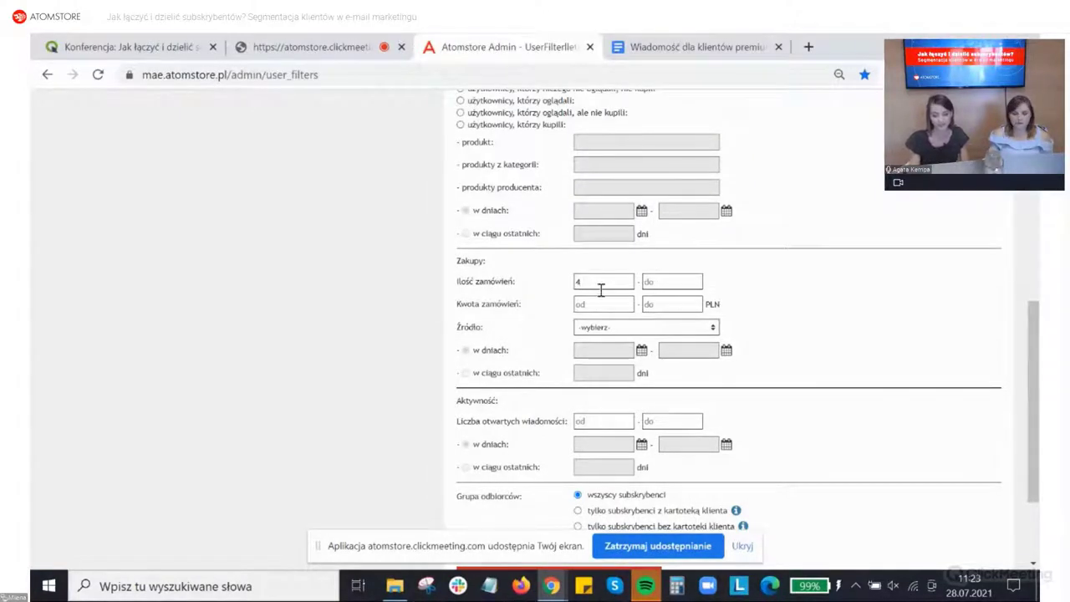
click(596, 305)
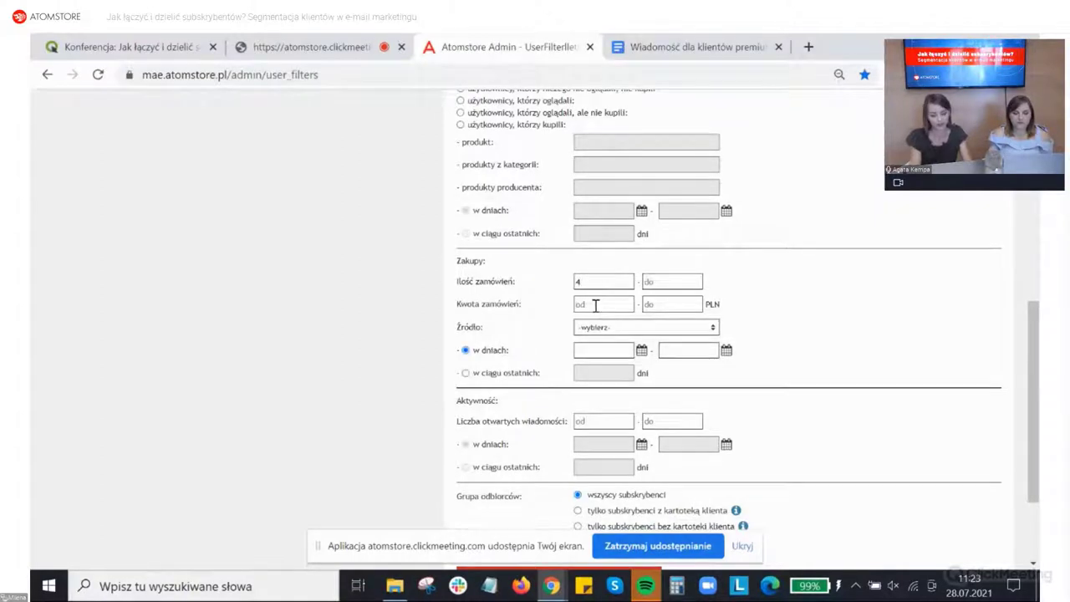
text(500)
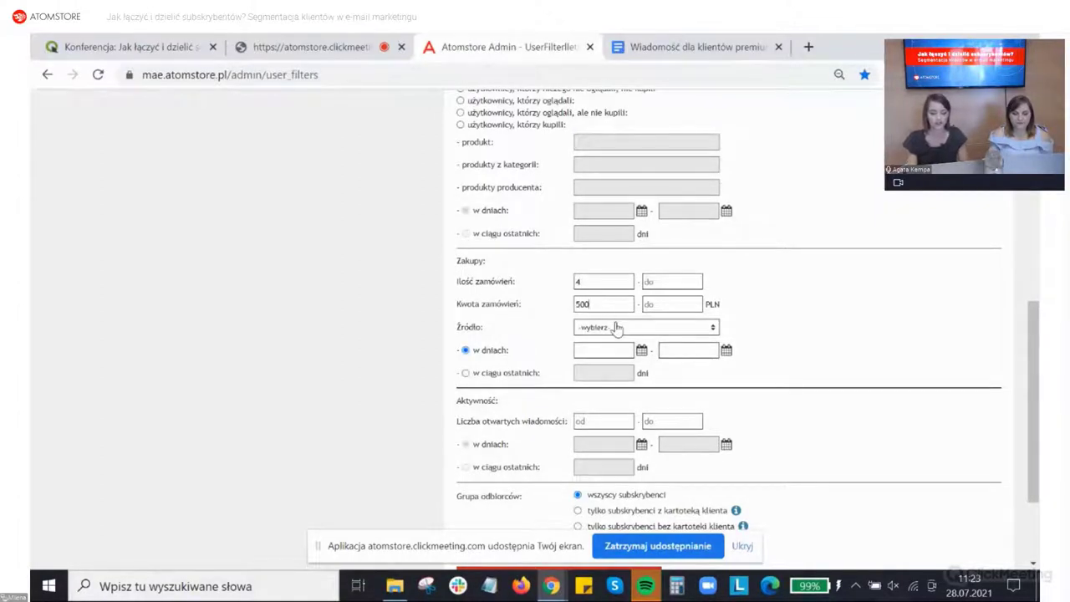
Step: Limit the purchase criteria to orders placed within the last 180 days
scroll(588, 338, down, 1)
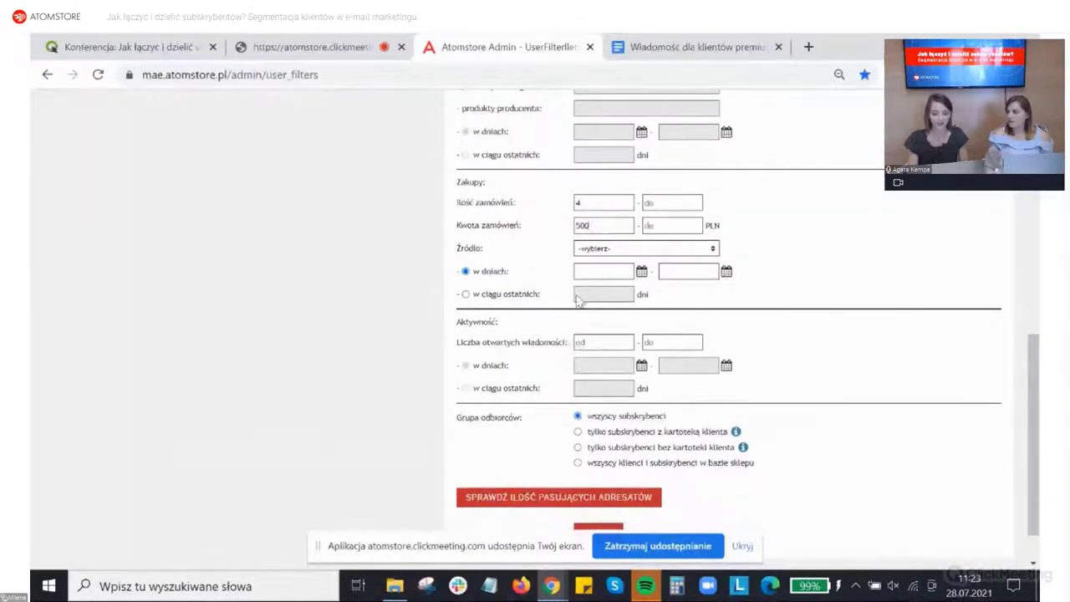
click(466, 295)
click(587, 293)
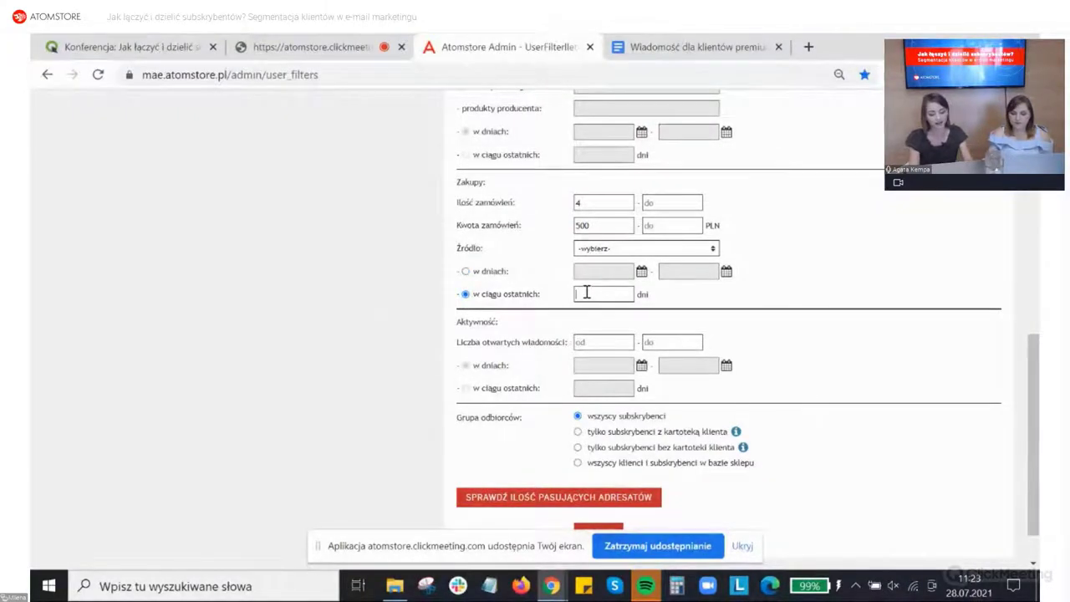
text(180)
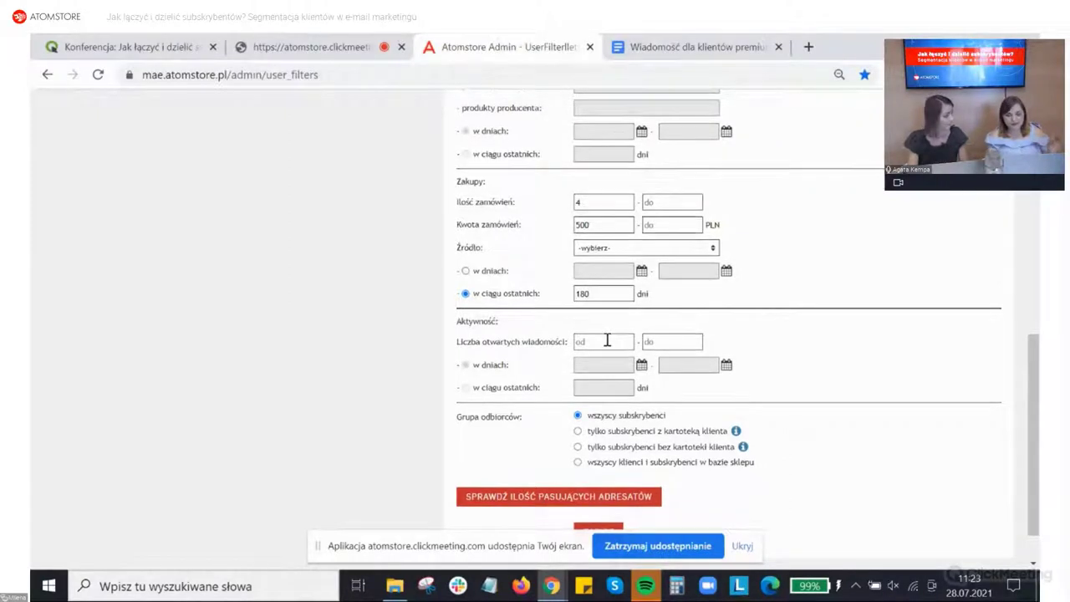
scroll(607, 341, down, 1)
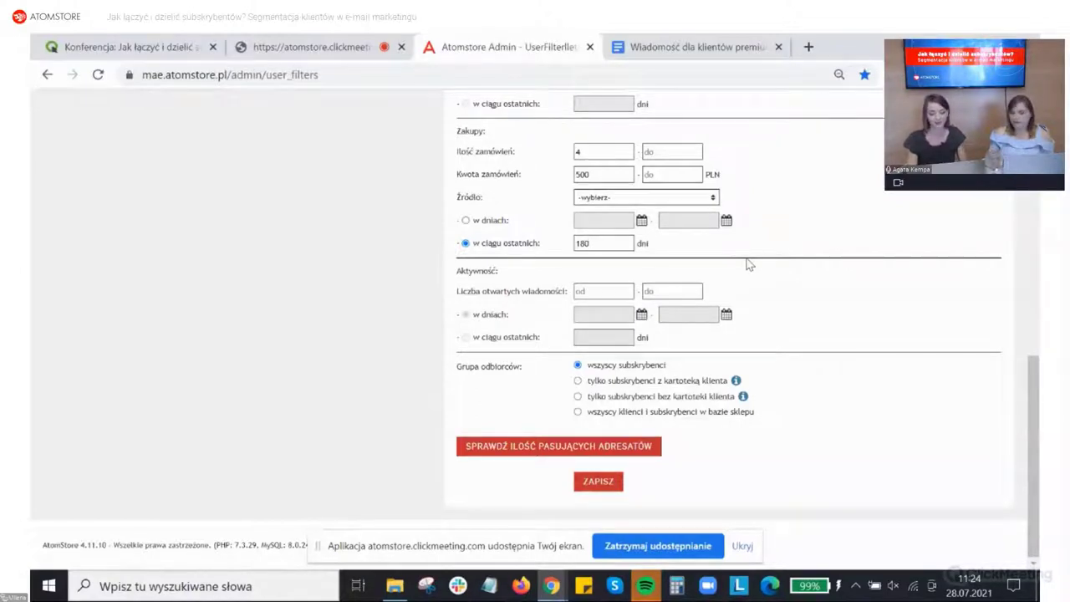
scroll(748, 265, up, 3)
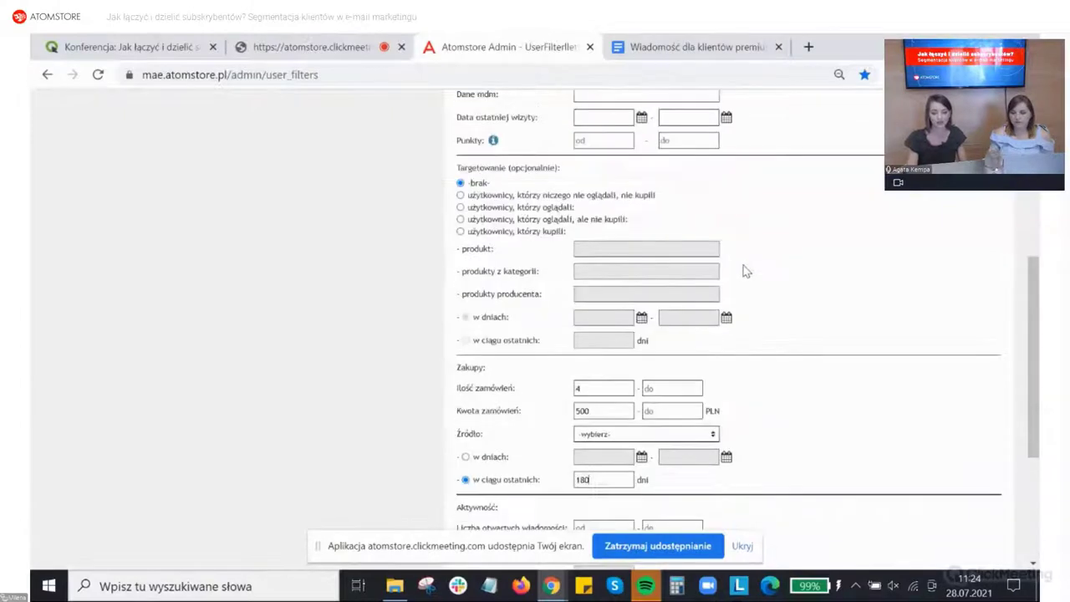
scroll(747, 271, up, 1)
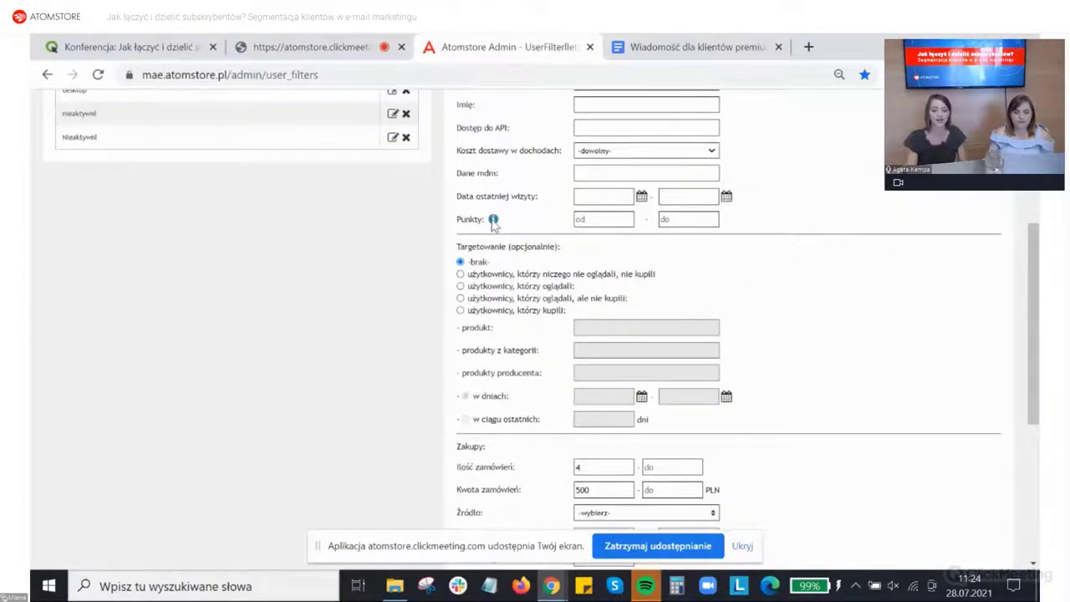
mouse_move(493, 220)
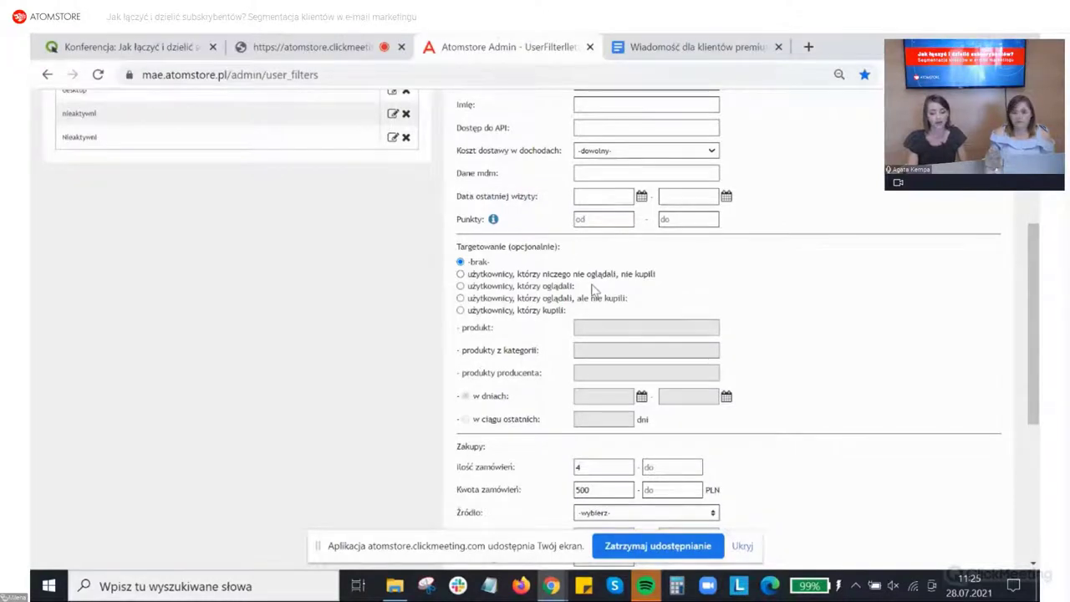
scroll(590, 286, down, 3)
scroll(592, 290, down, 2)
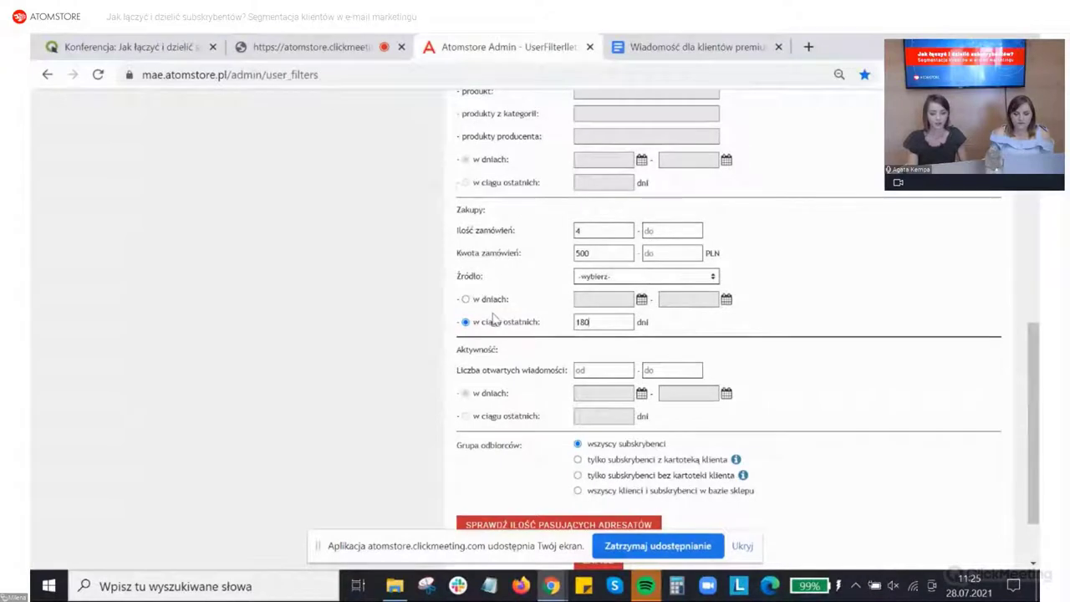
scroll(494, 319, down, 2)
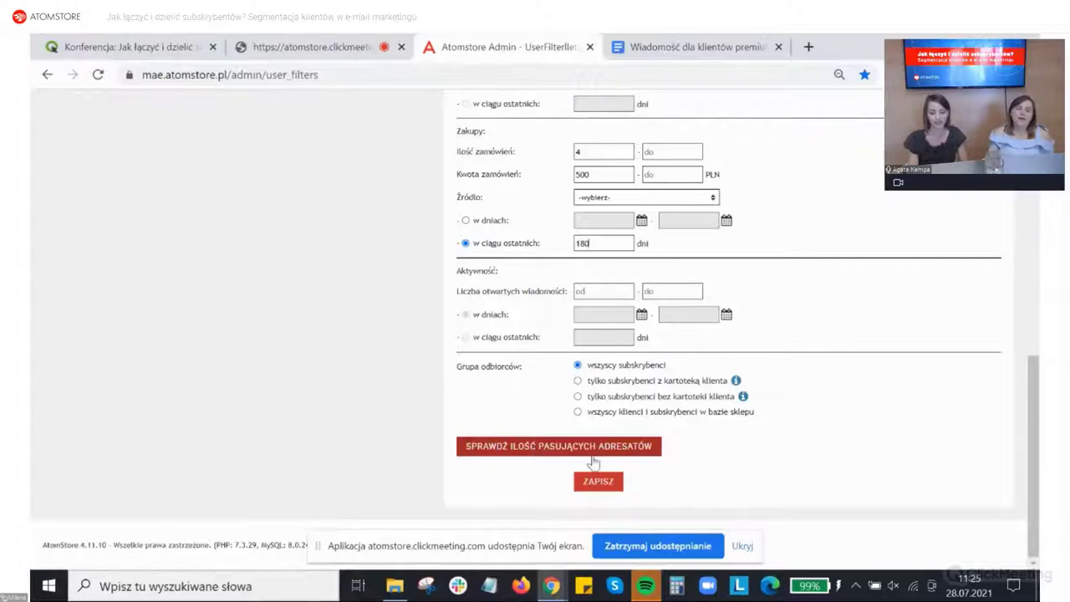
Step: Save the Klienci Premium segment with the ZAPISZ button
click(607, 485)
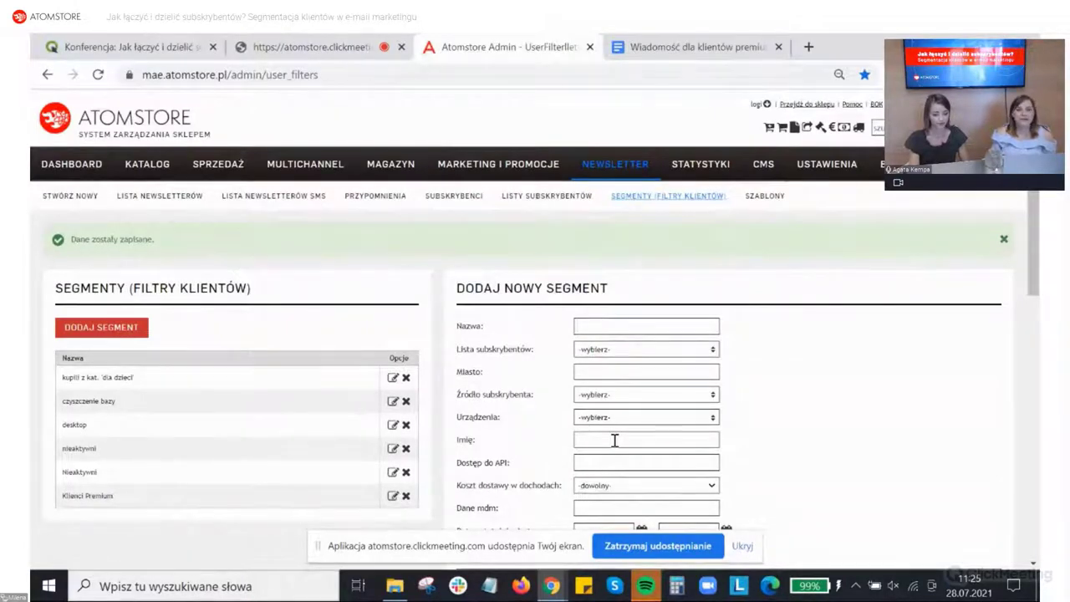
Step: Start a new newsletter and copy the 'Dziękujemy, że jesteś' heading from the draft document
click(94, 198)
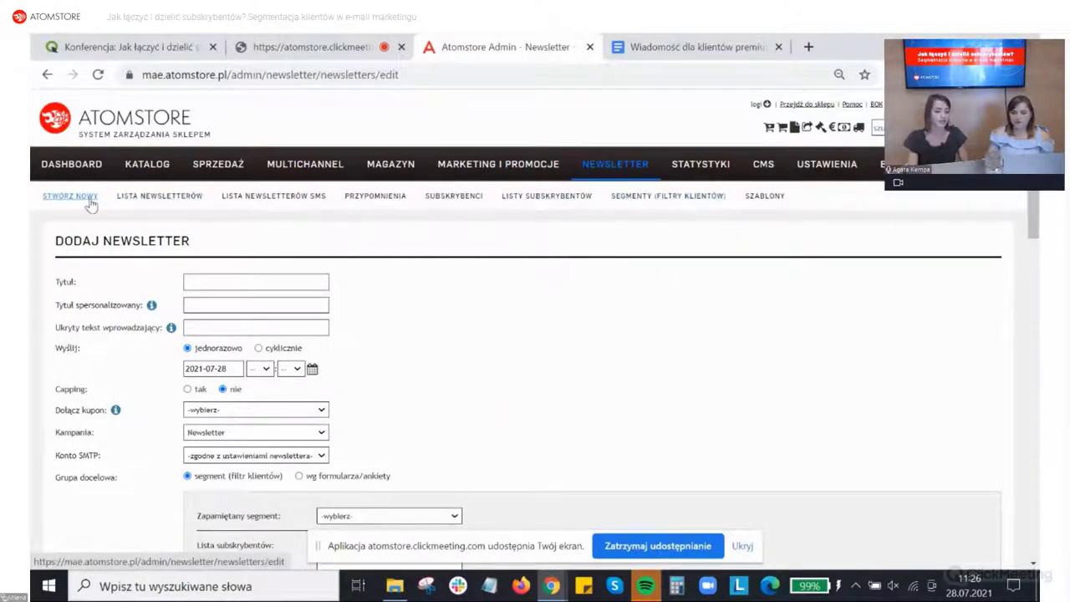
click(222, 277)
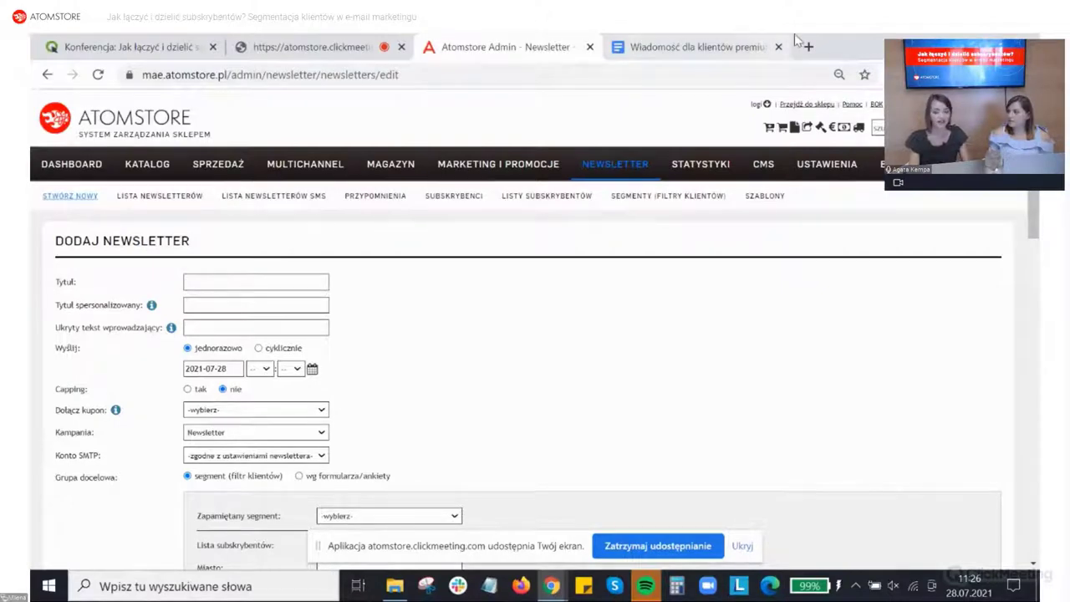
click(735, 47)
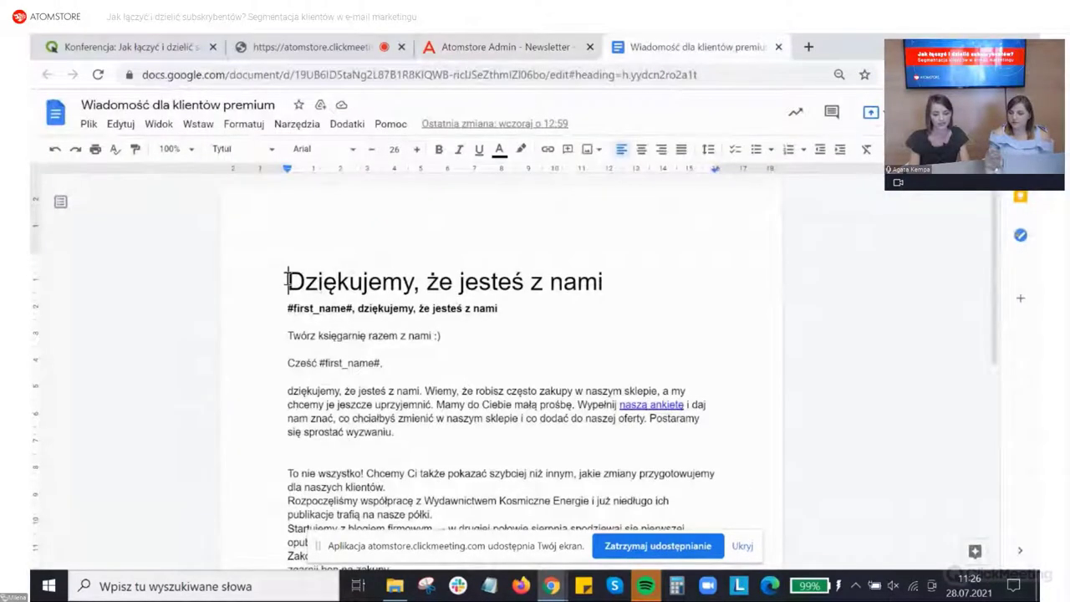
drag(287, 282, 605, 282)
key(ctrl+c)
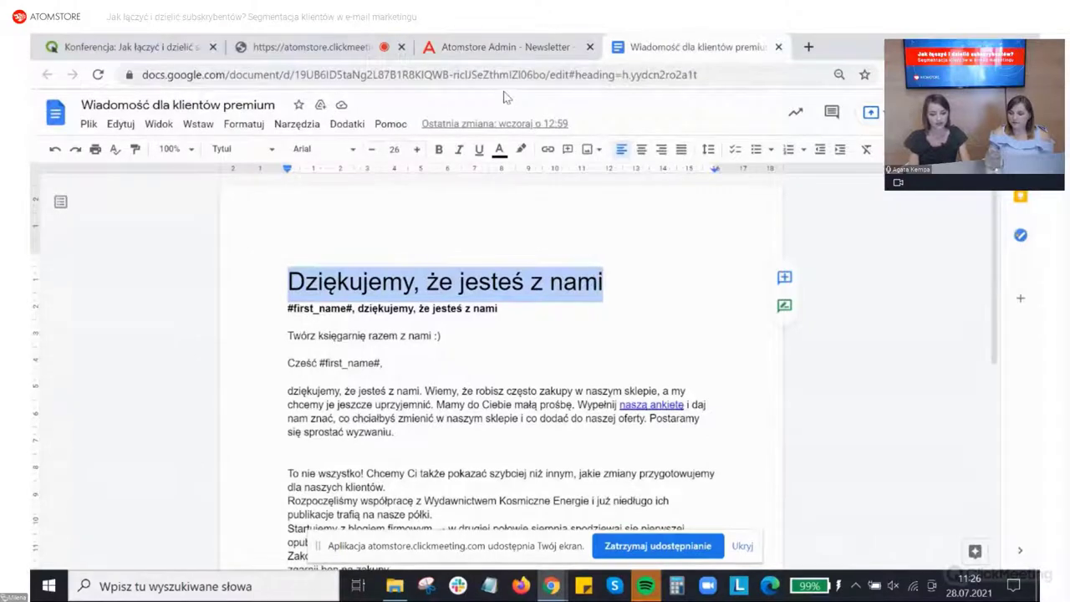
click(502, 52)
click(270, 285)
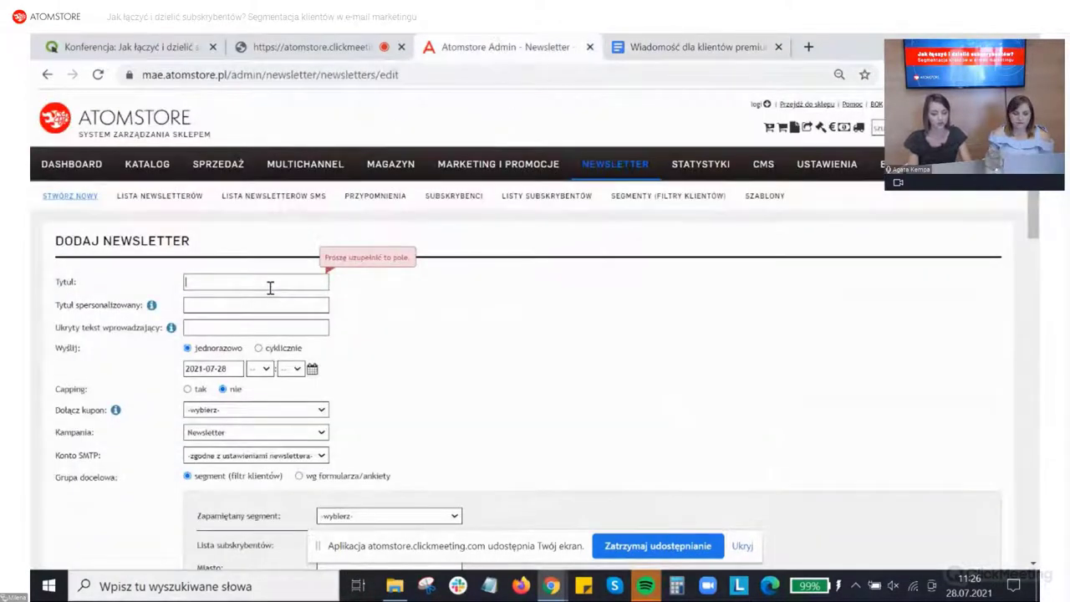
Step: Paste 'Dziękujemy, że jesteś z nami' as the title and copy the #first_name# greeting line
key(ctrl+v)
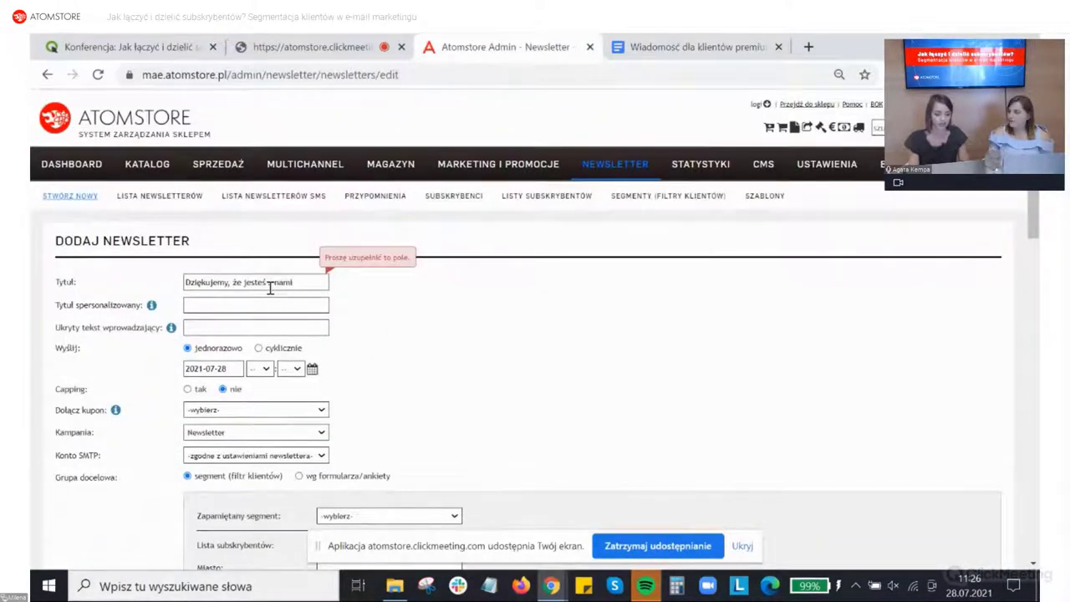
click(256, 304)
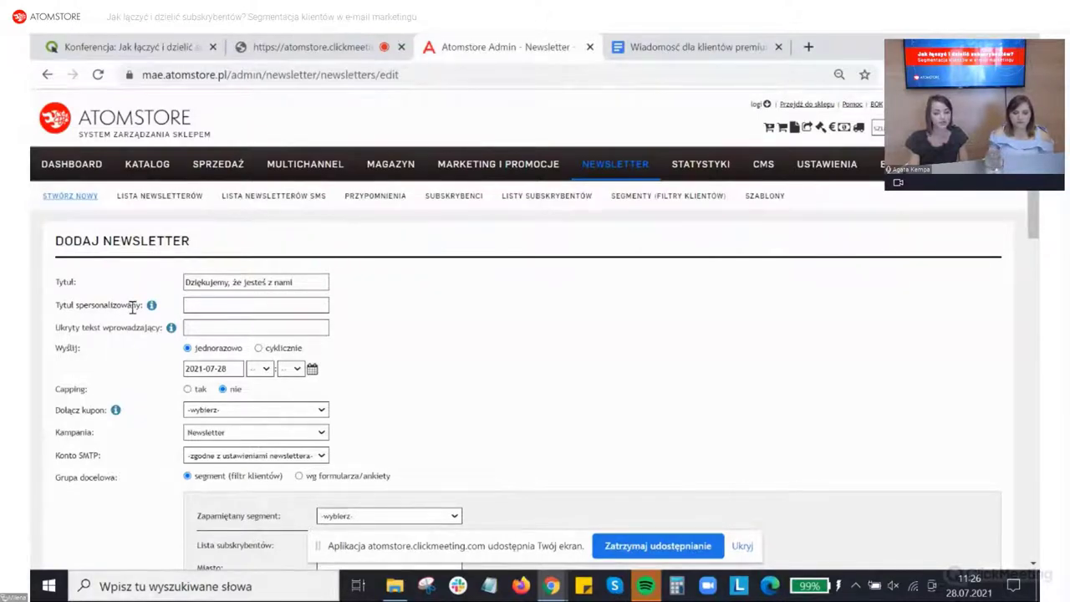
mouse_move(153, 307)
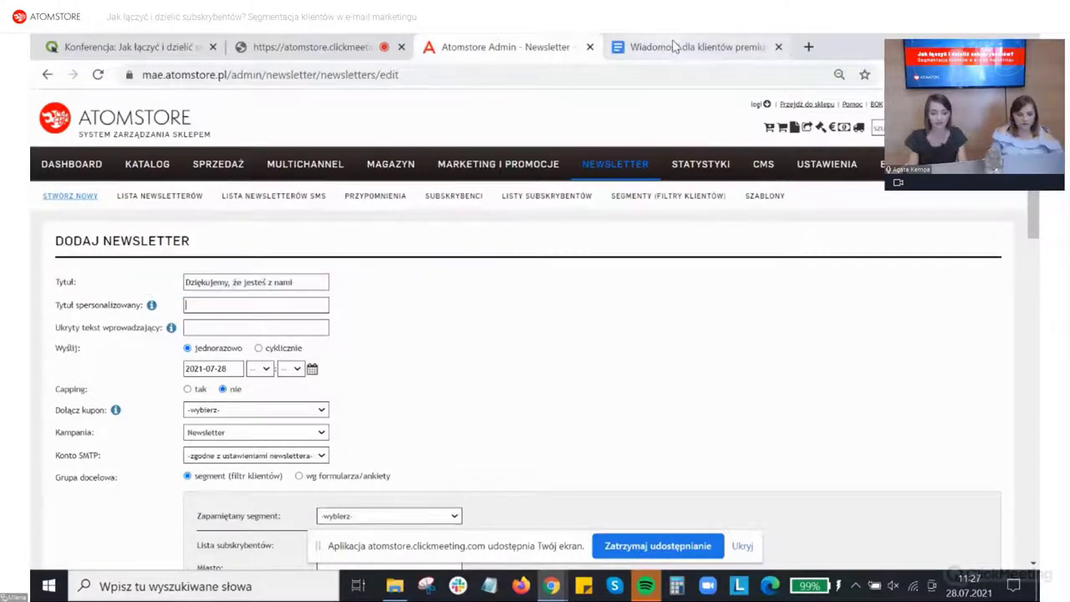
click(635, 47)
drag(502, 309, 288, 311)
key(ctrl+c)
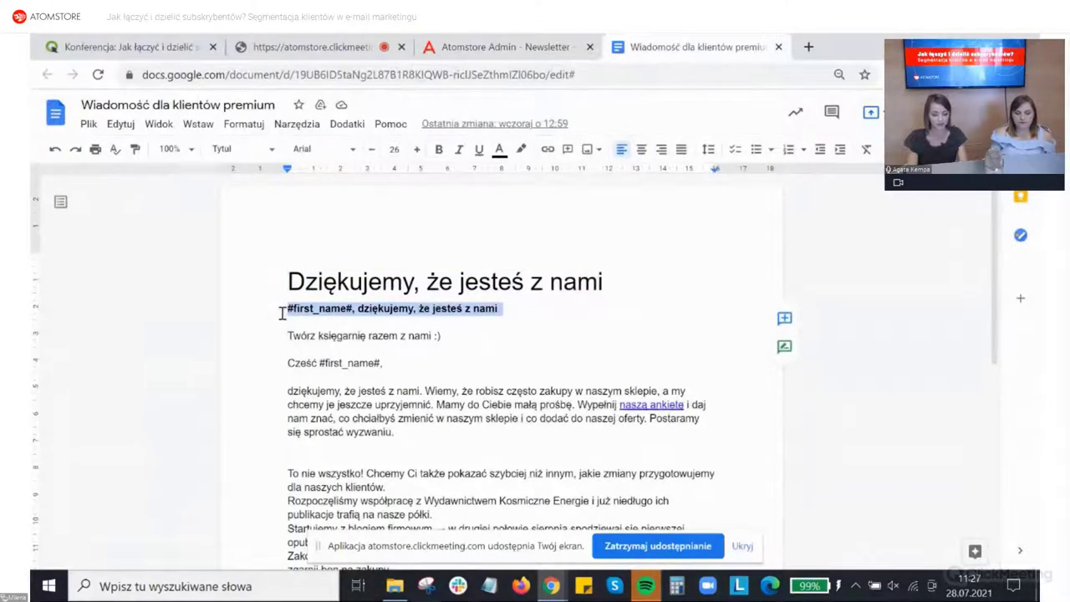
click(493, 46)
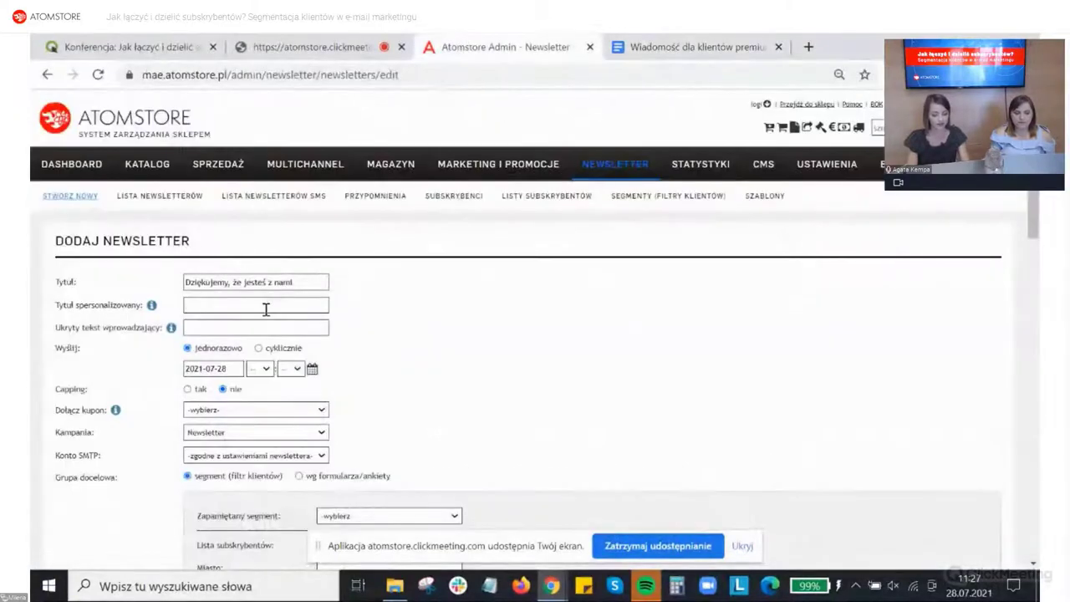
Step: Paste the #first_name# greeting into Tytuł spersonalizowany and reselect the main title
key(ctrl+v)
drag(249, 308, 289, 302)
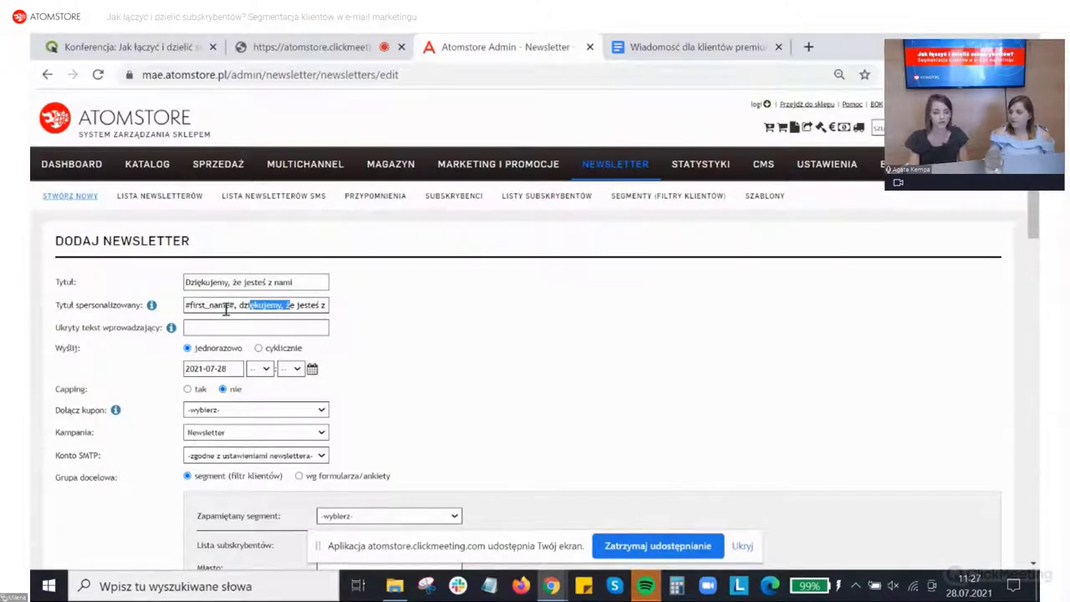
click(192, 305)
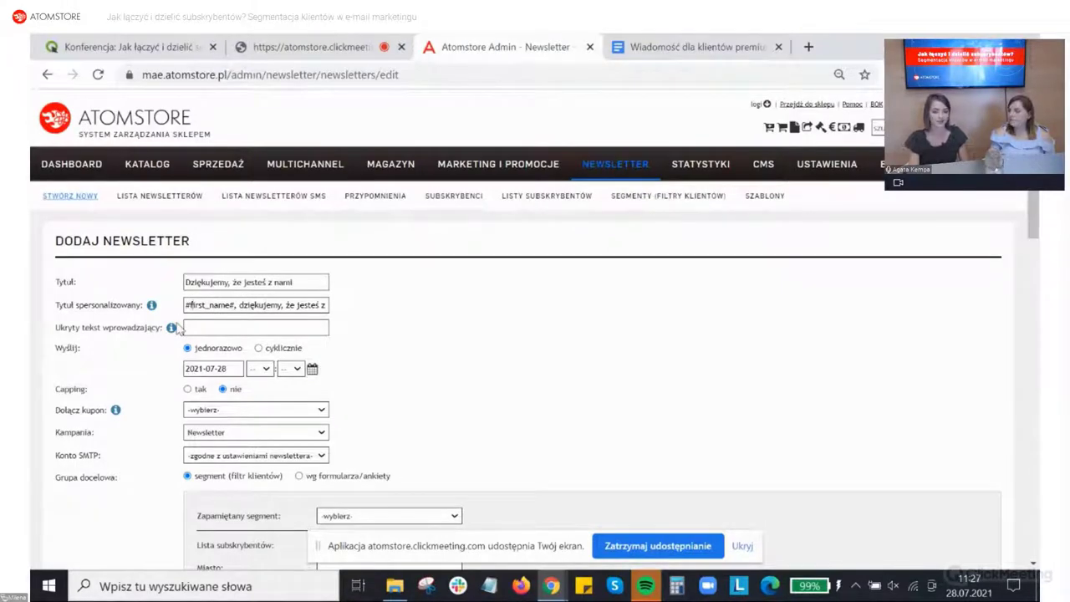
click(209, 286)
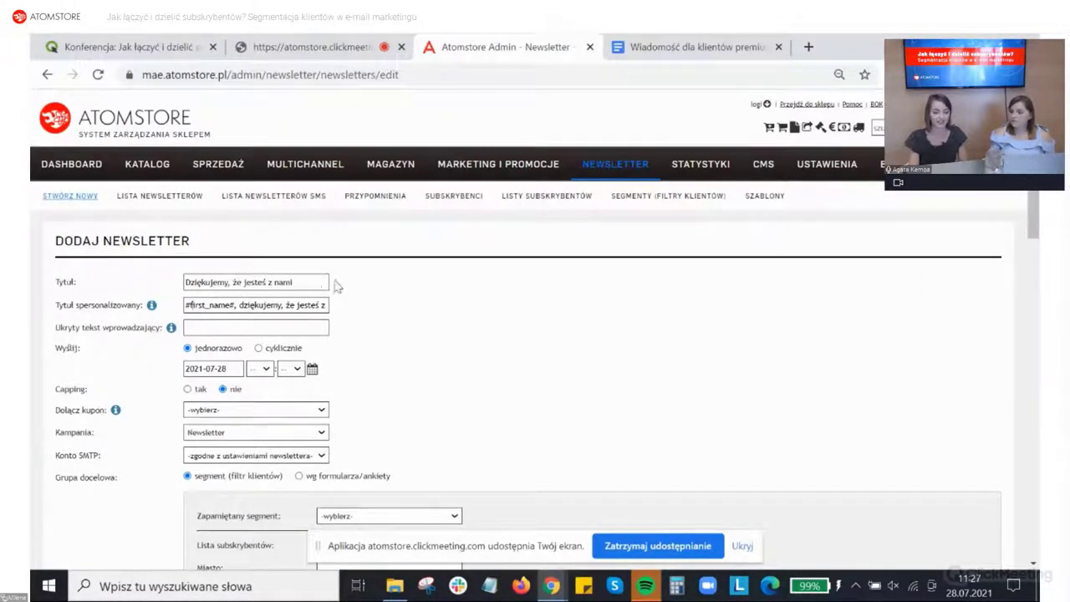
triple_click(273, 284)
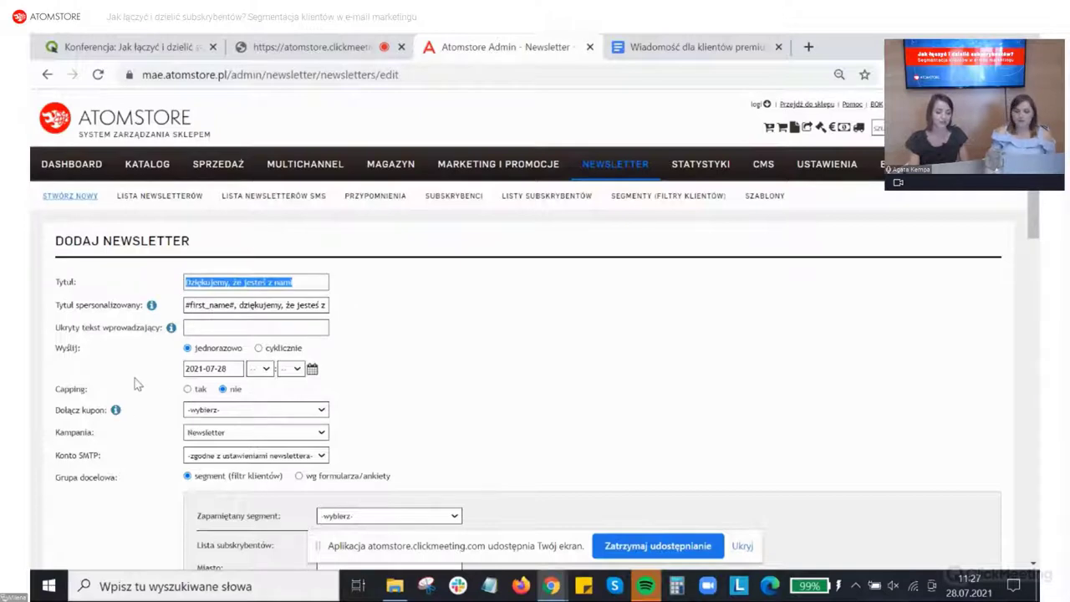
mouse_move(171, 333)
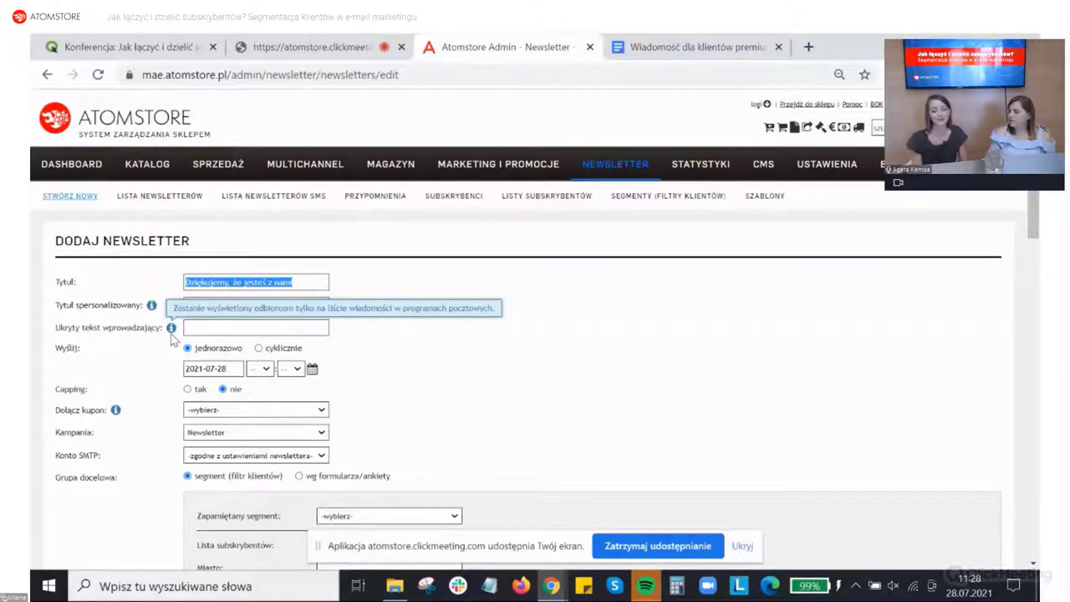
click(203, 329)
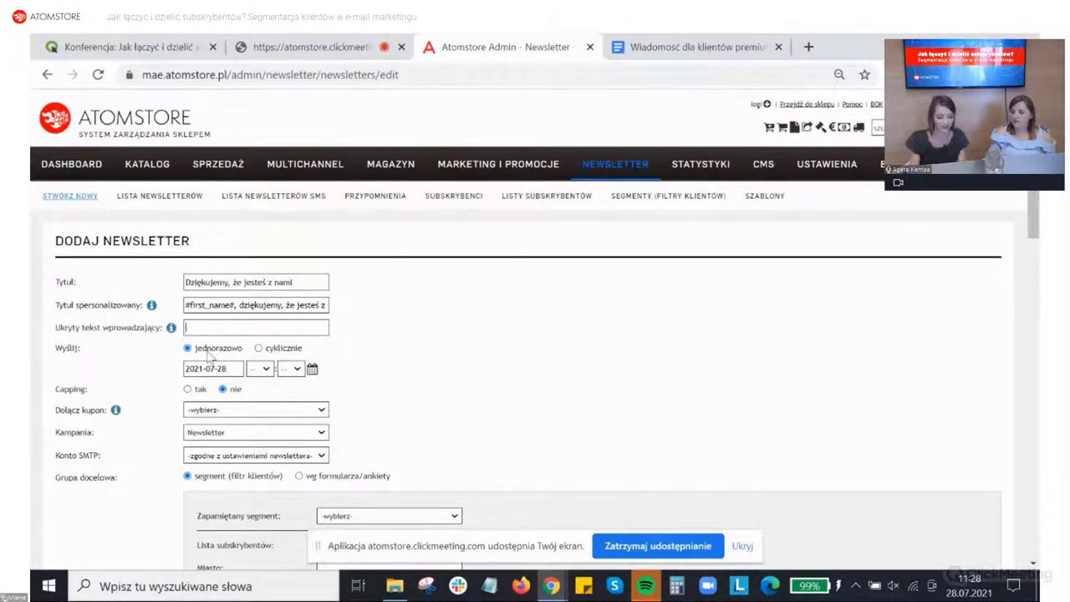
scroll(174, 342, down, 1)
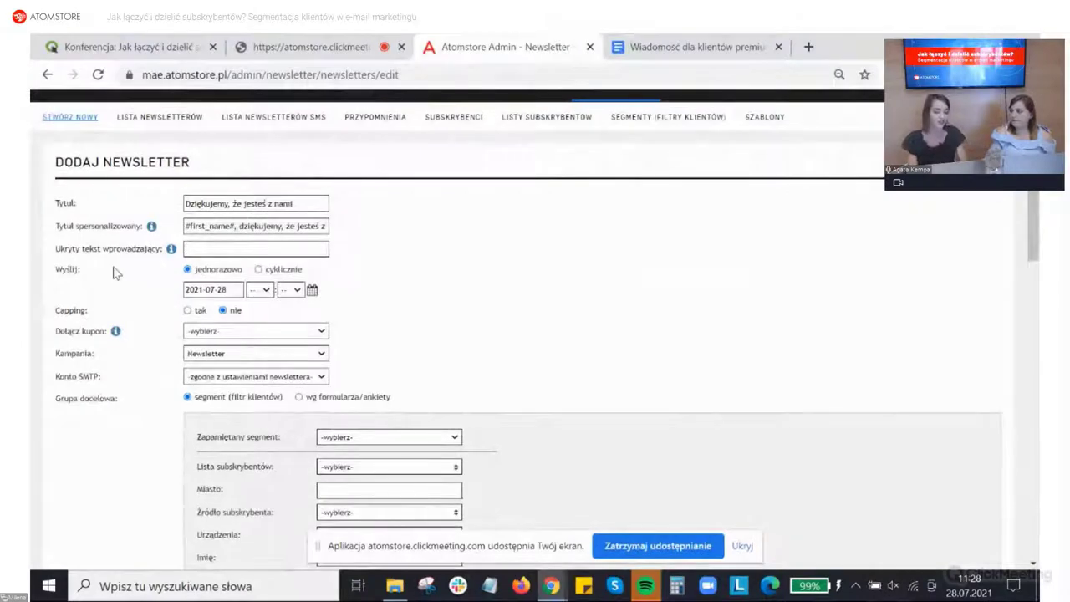
click(260, 270)
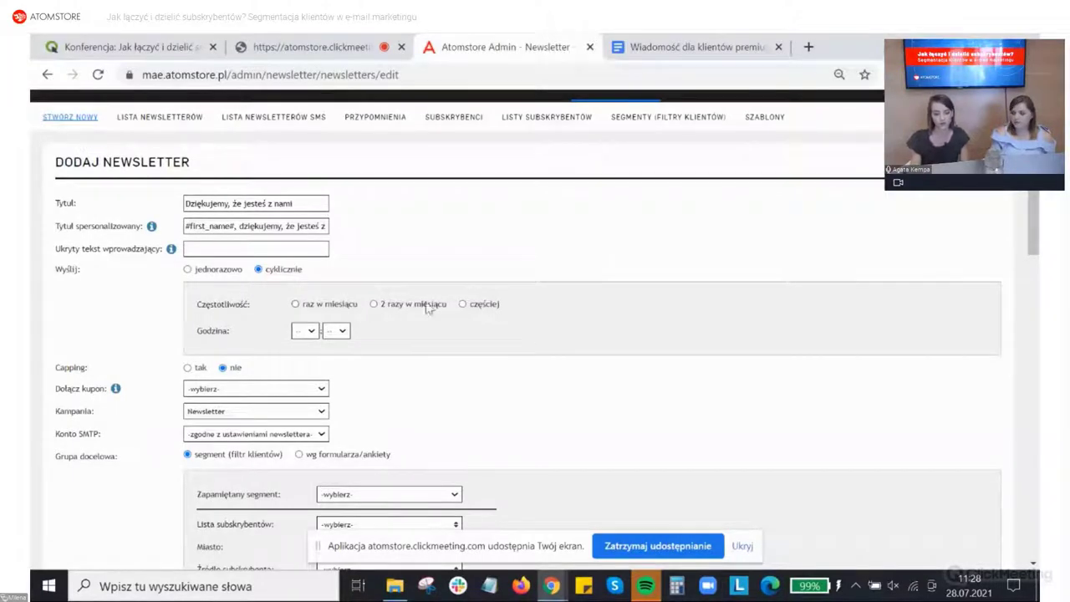
click(464, 305)
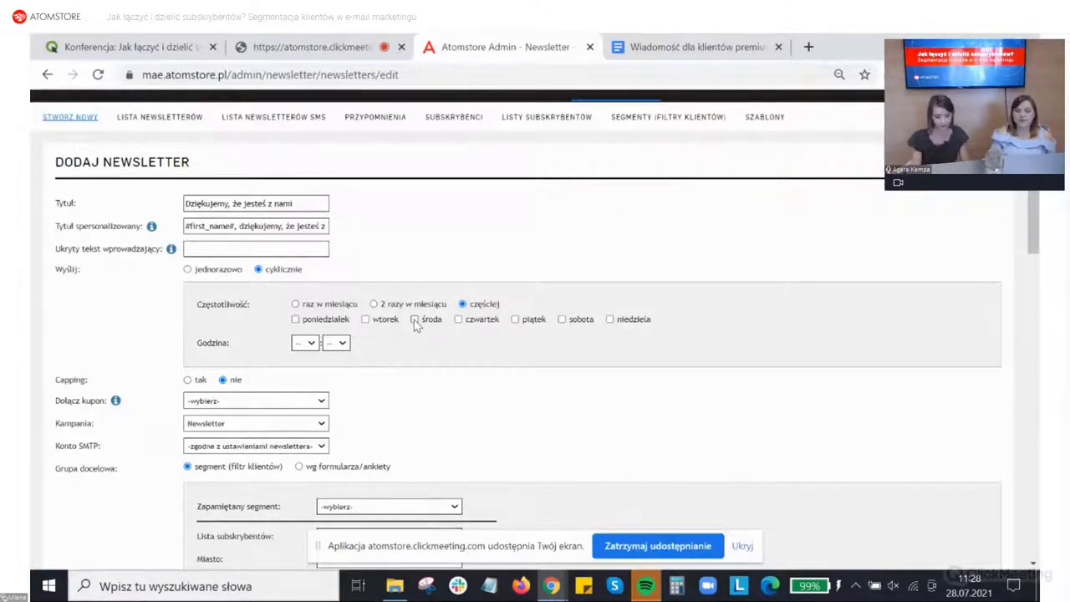
click(188, 270)
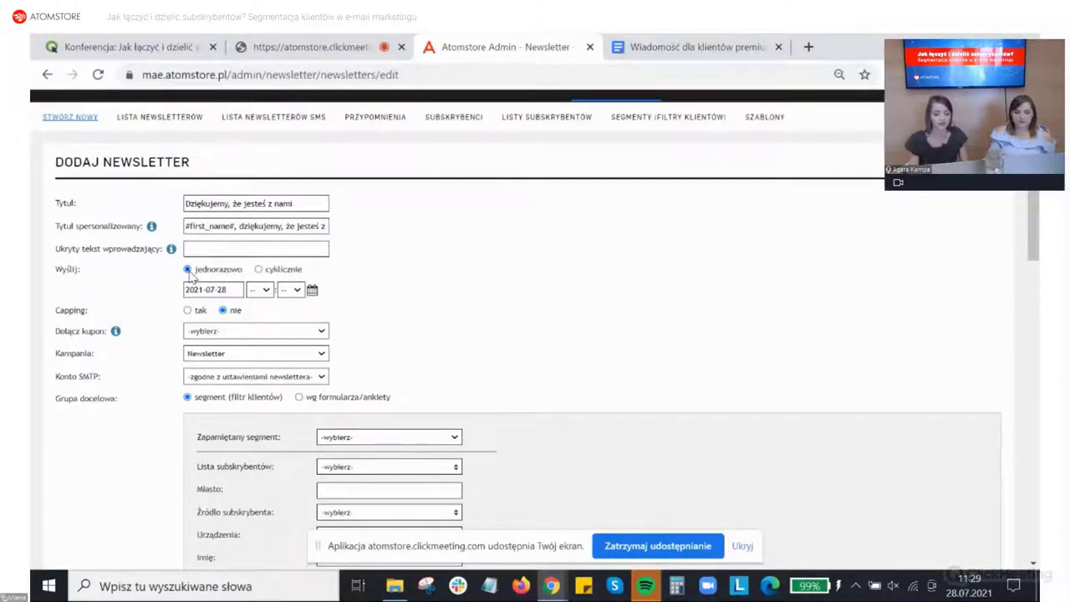
Step: Schedule the one-time send for 29 July 2021 at 8:30
click(224, 290)
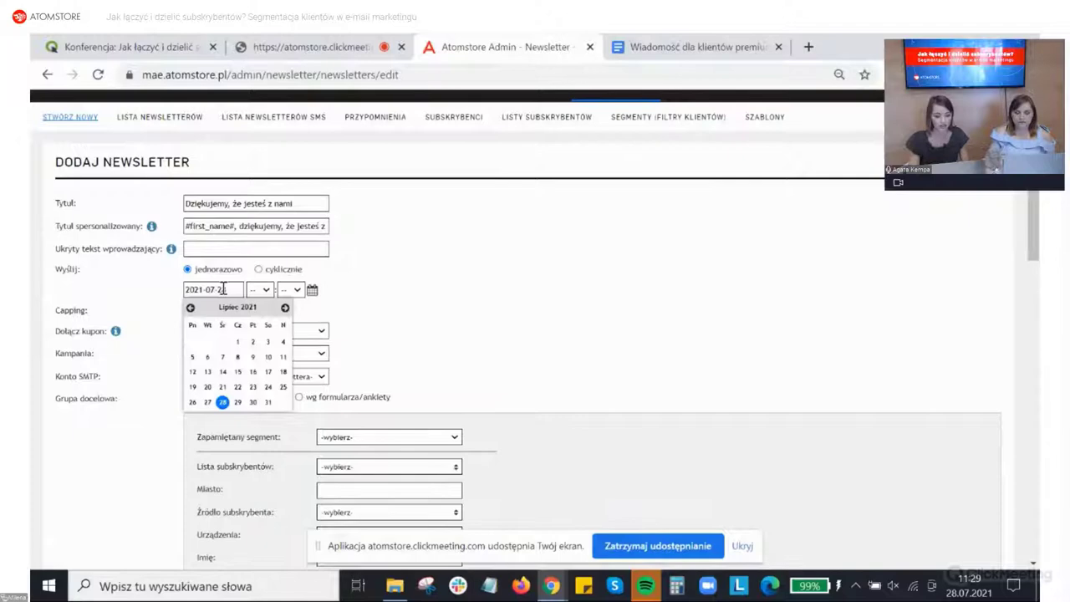
click(239, 405)
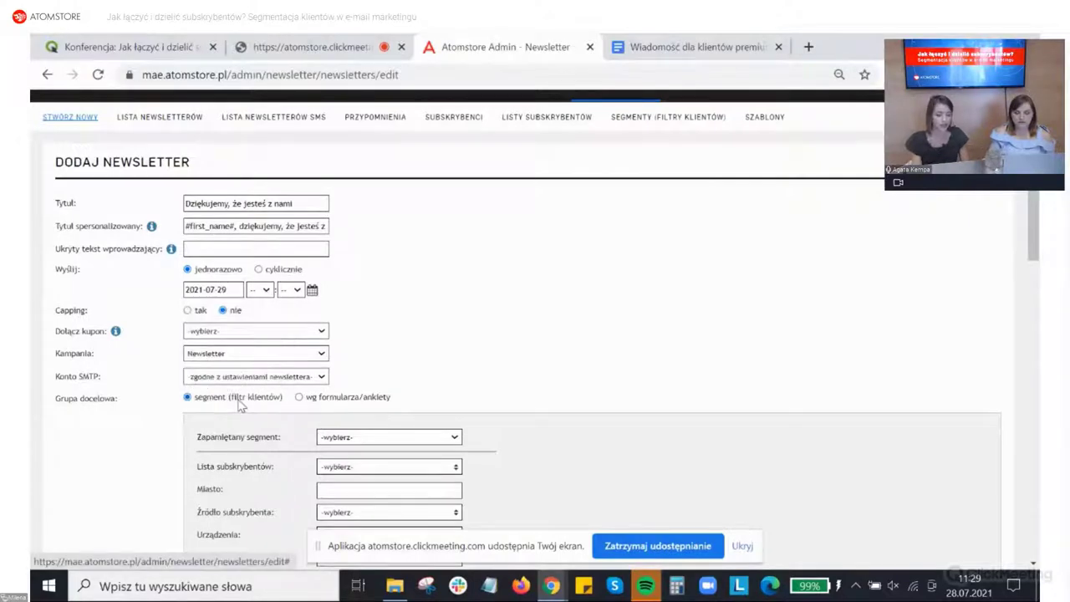
click(256, 291)
click(253, 388)
click(290, 289)
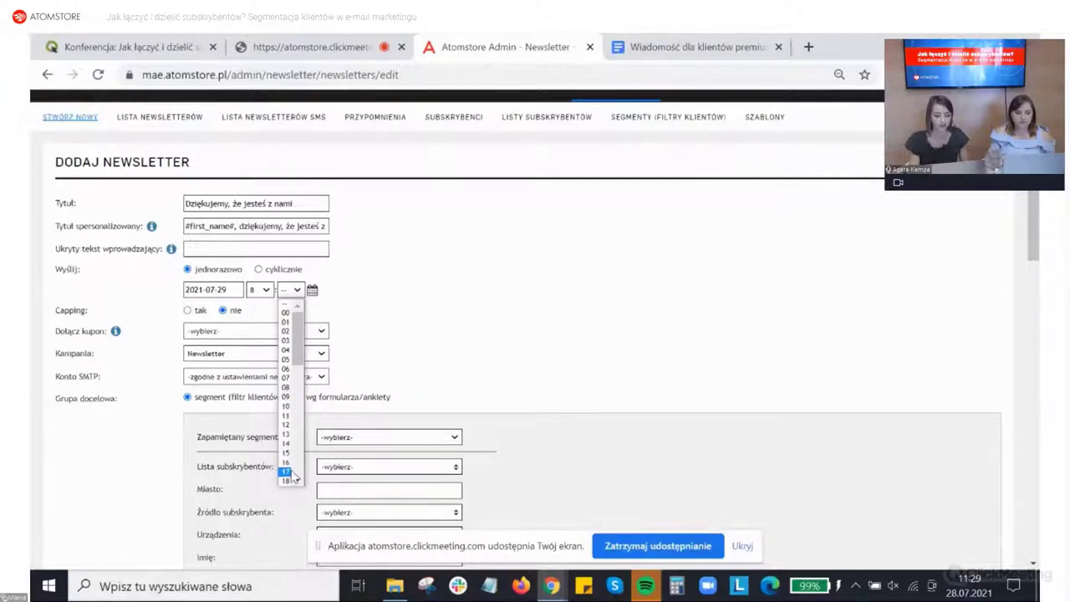
scroll(284, 468, down, 2)
click(286, 436)
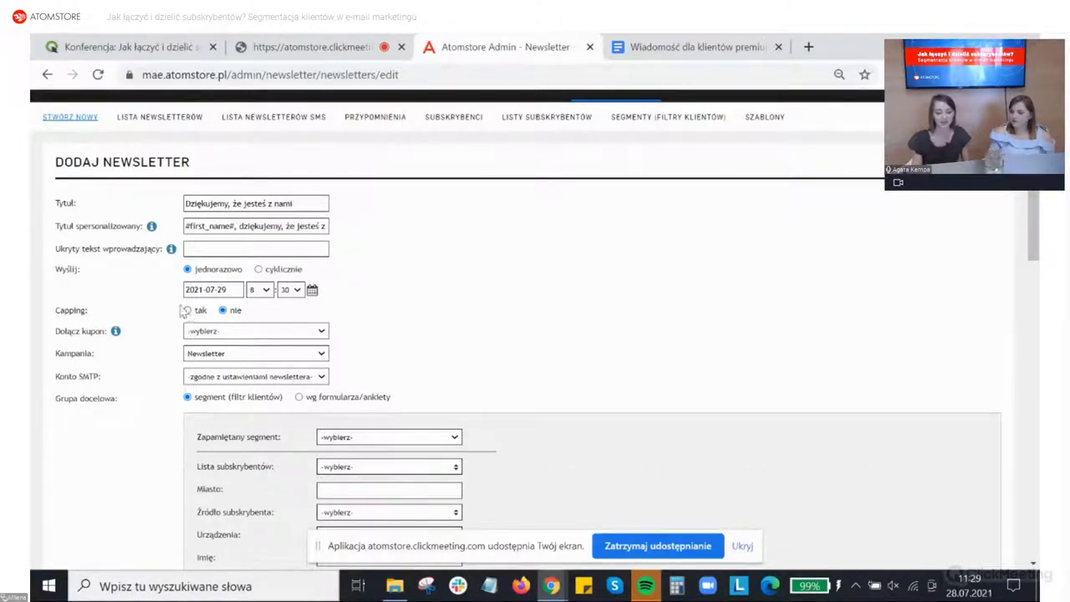
Step: Switch Capping to 'tak' for this newsletter
drag(86, 327, 54, 310)
click(95, 314)
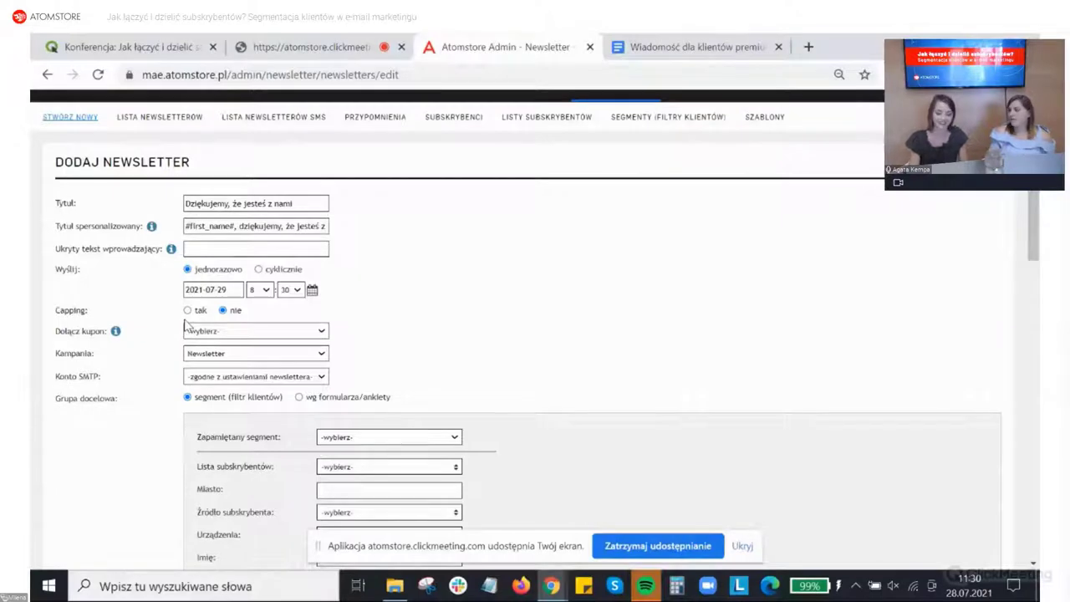
click(187, 310)
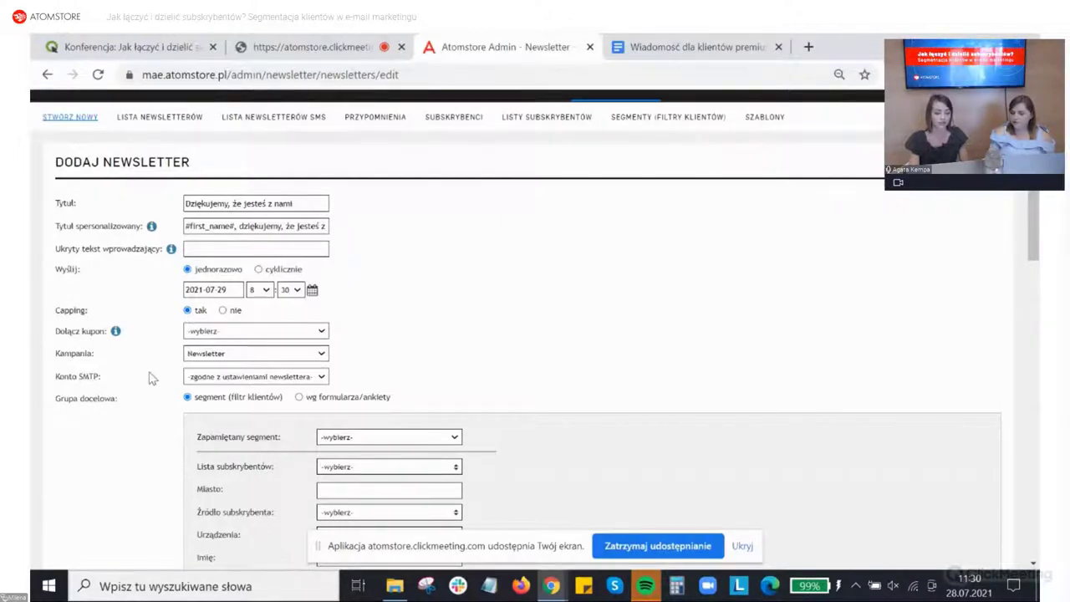
scroll(151, 378, down, 1)
scroll(151, 379, down, 2)
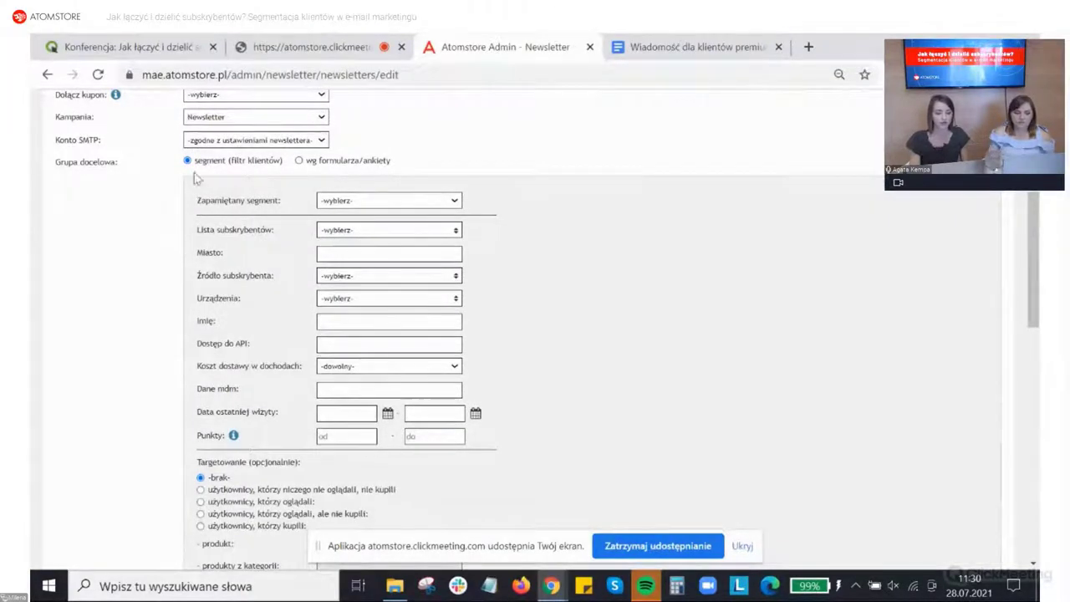
click(356, 203)
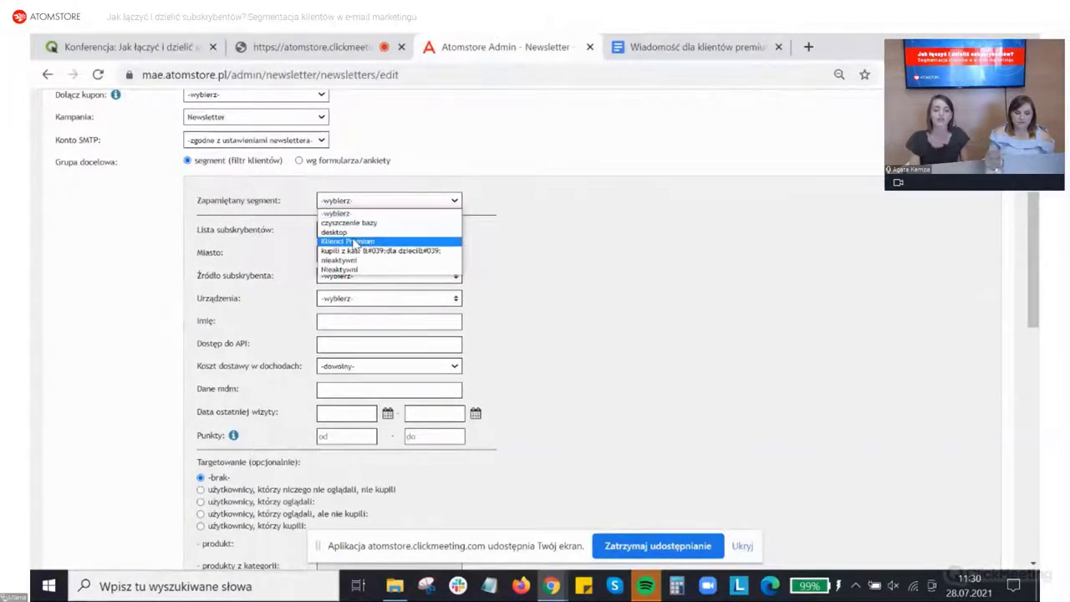
click(355, 241)
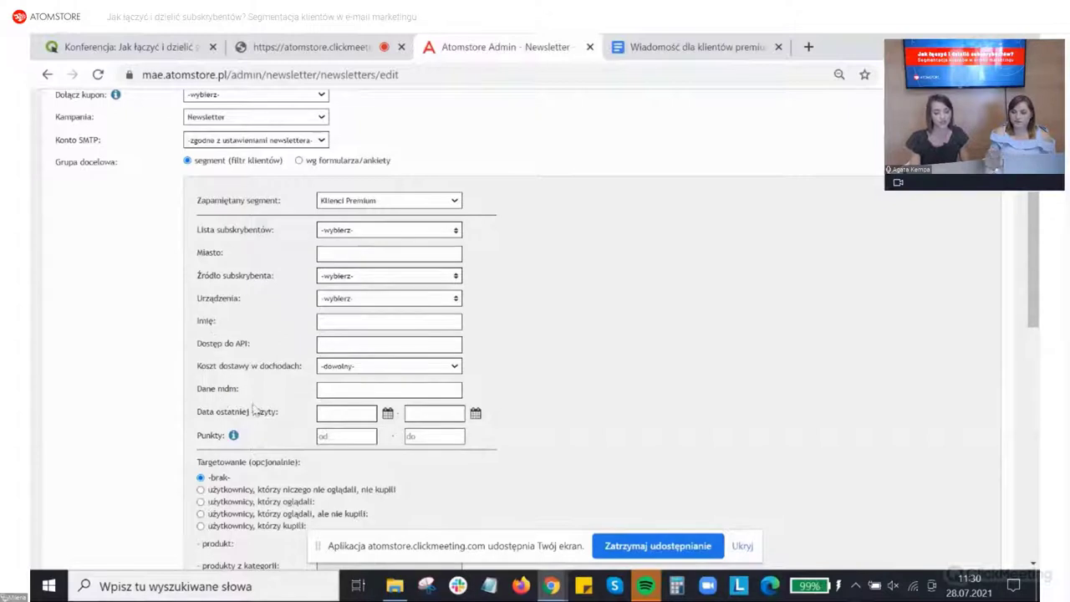
scroll(314, 445, down, 1)
scroll(315, 445, down, 1)
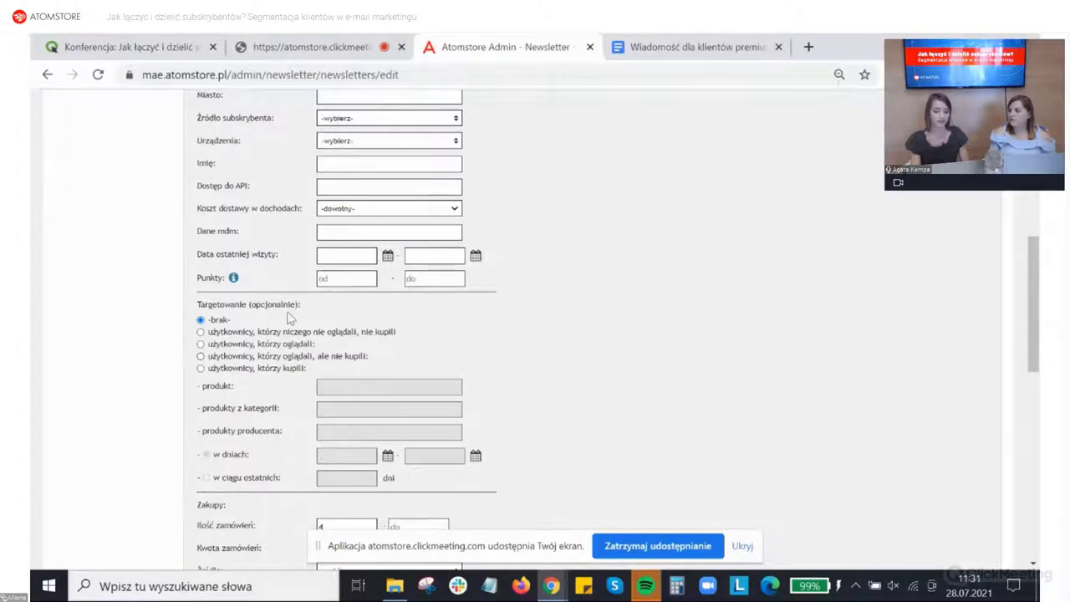
scroll(289, 317, down, 2)
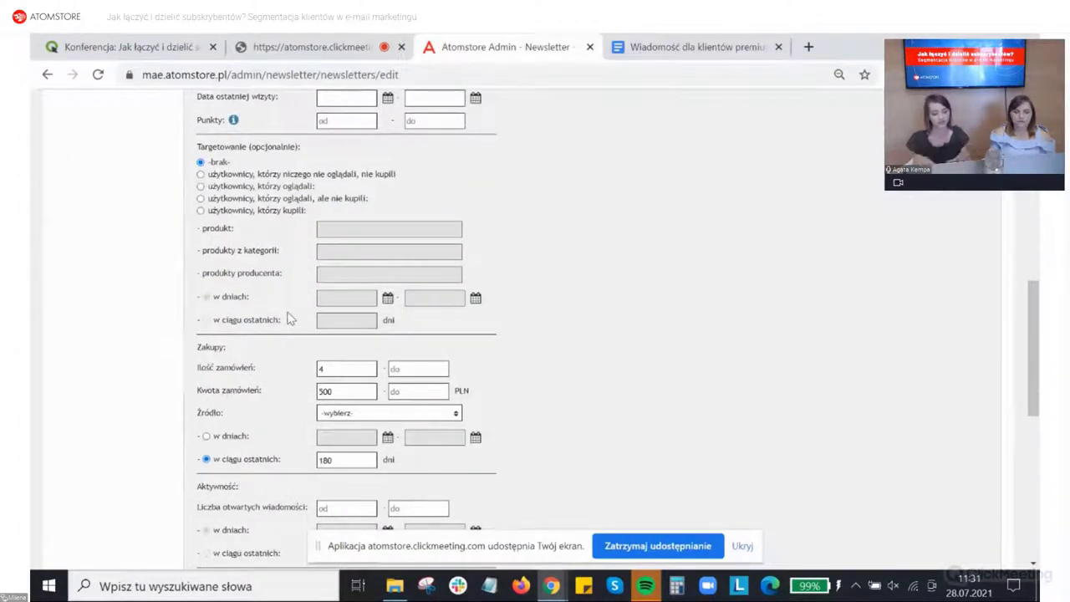
scroll(332, 311, down, 2)
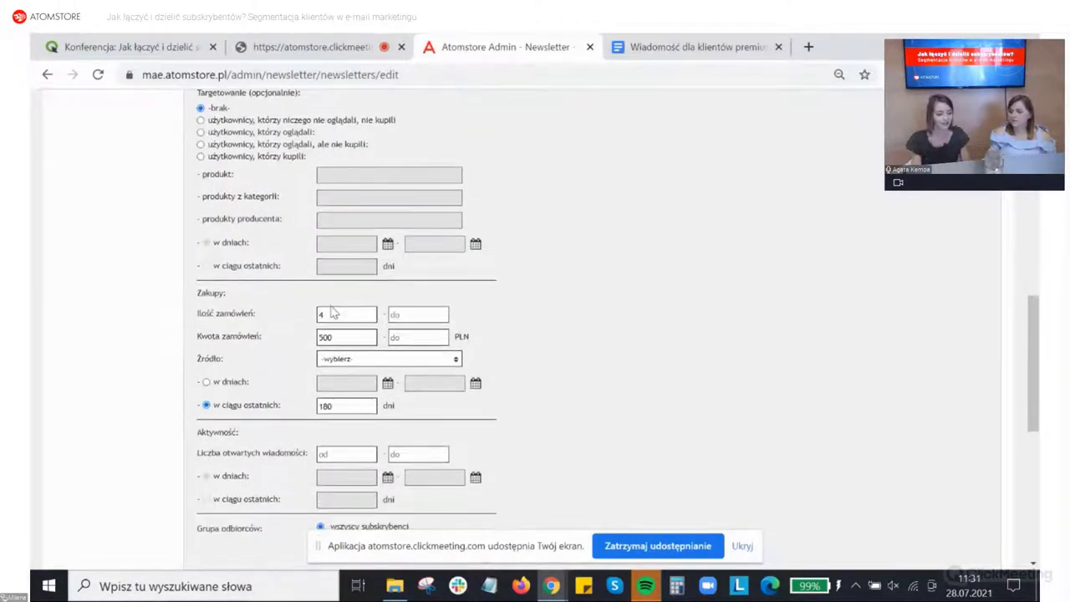
scroll(332, 305, down, 2)
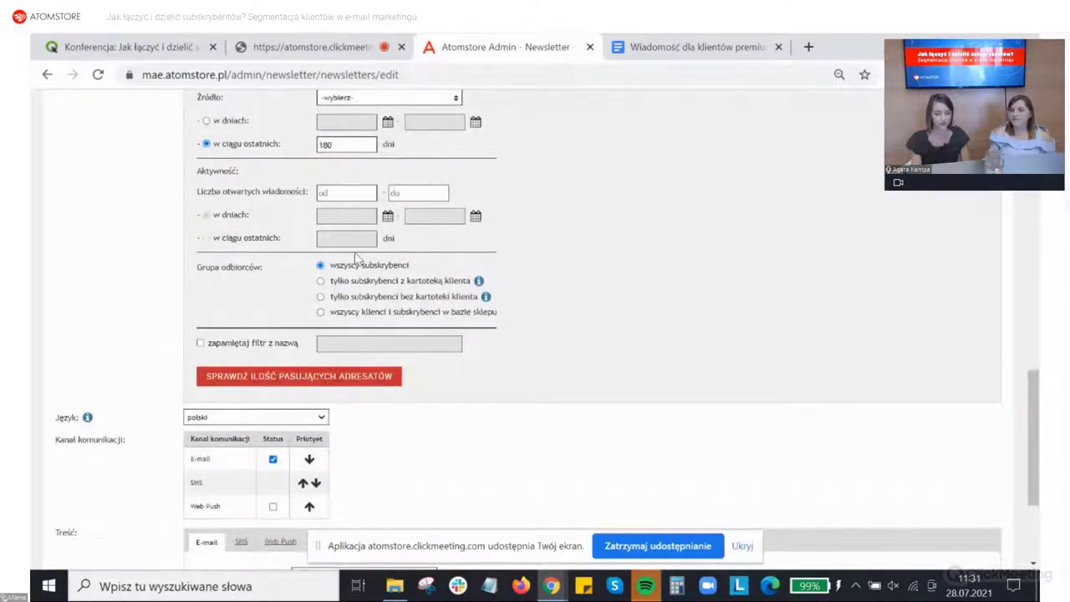
triple_click(200, 346)
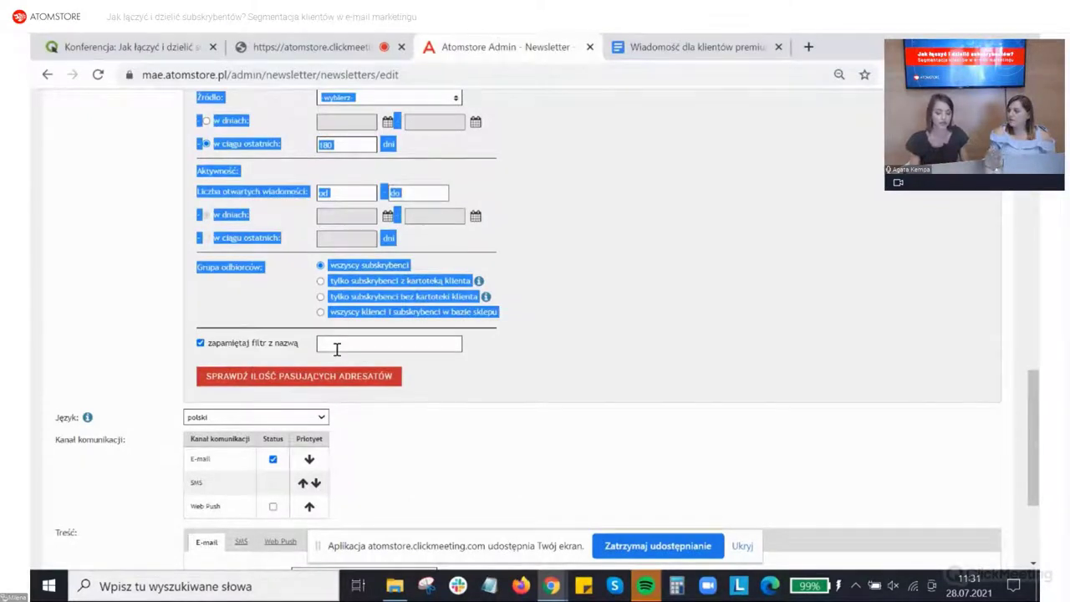
click(200, 344)
scroll(143, 356, down, 2)
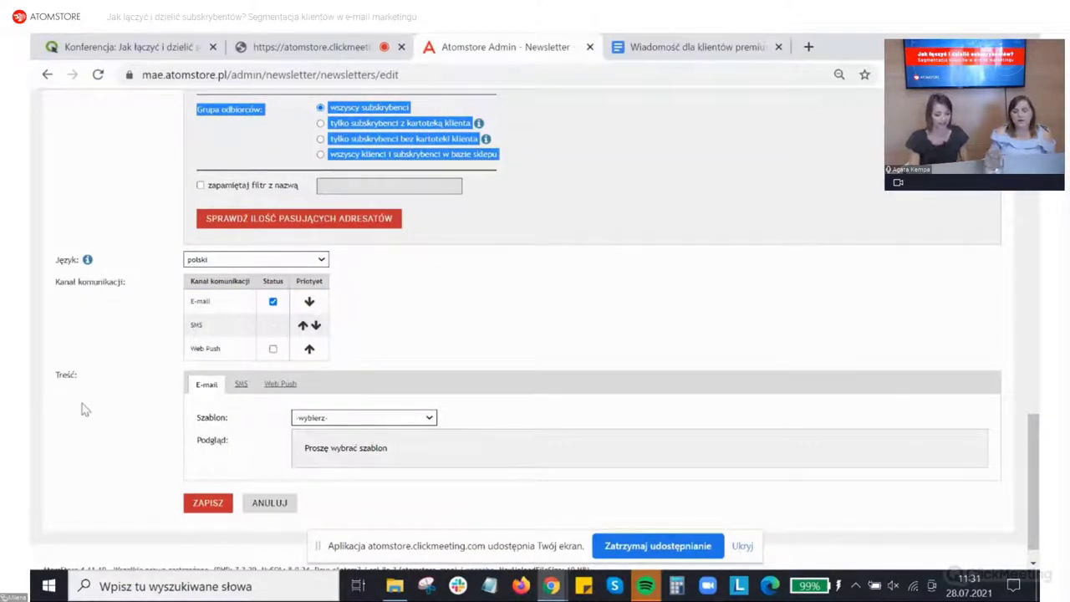
Step: Choose the Fikcja e-mail template and scroll through its preview
scroll(149, 396, down, 1)
click(313, 393)
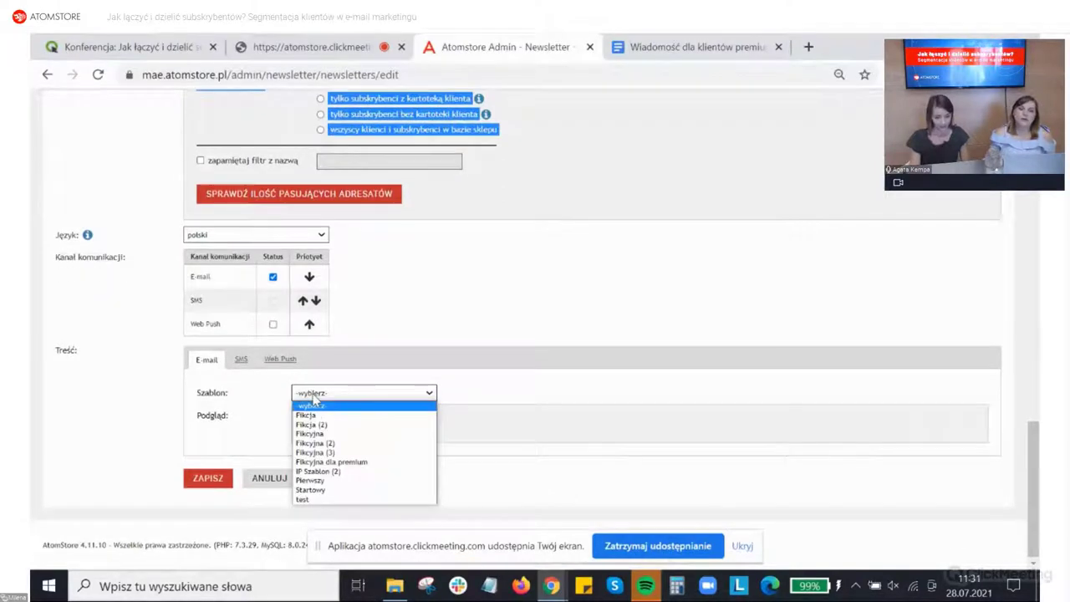
click(311, 416)
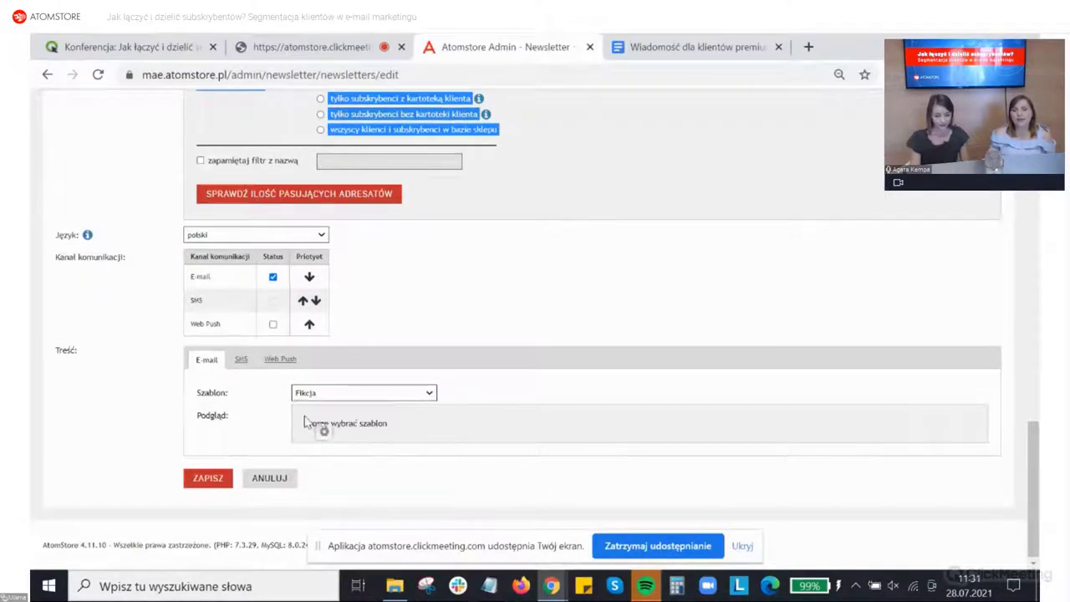
scroll(1034, 378, up, 1)
scroll(1034, 378, up, 2)
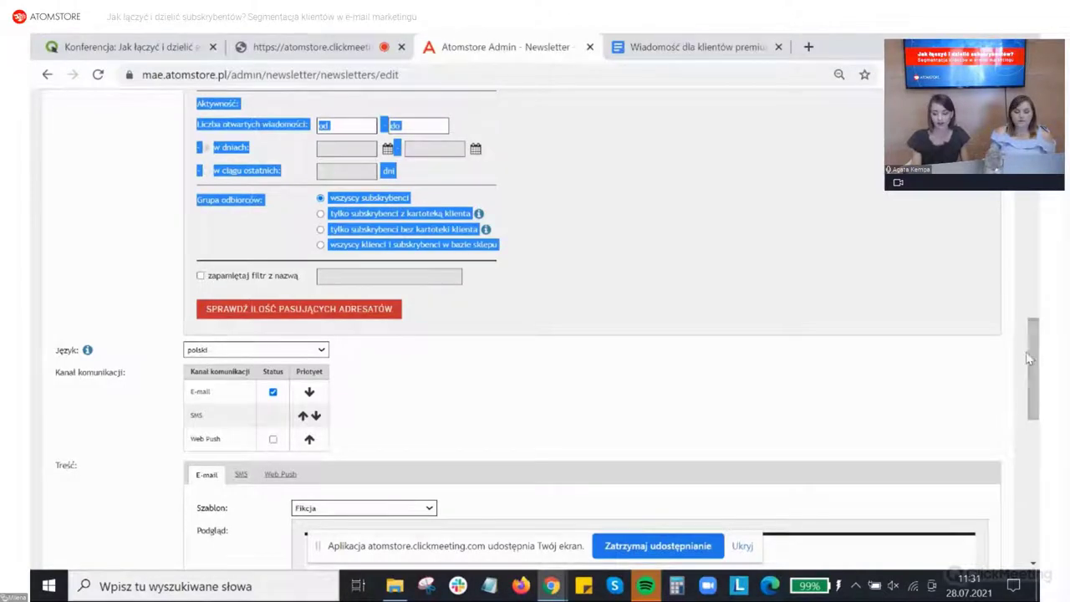
drag(1036, 361, 1035, 161)
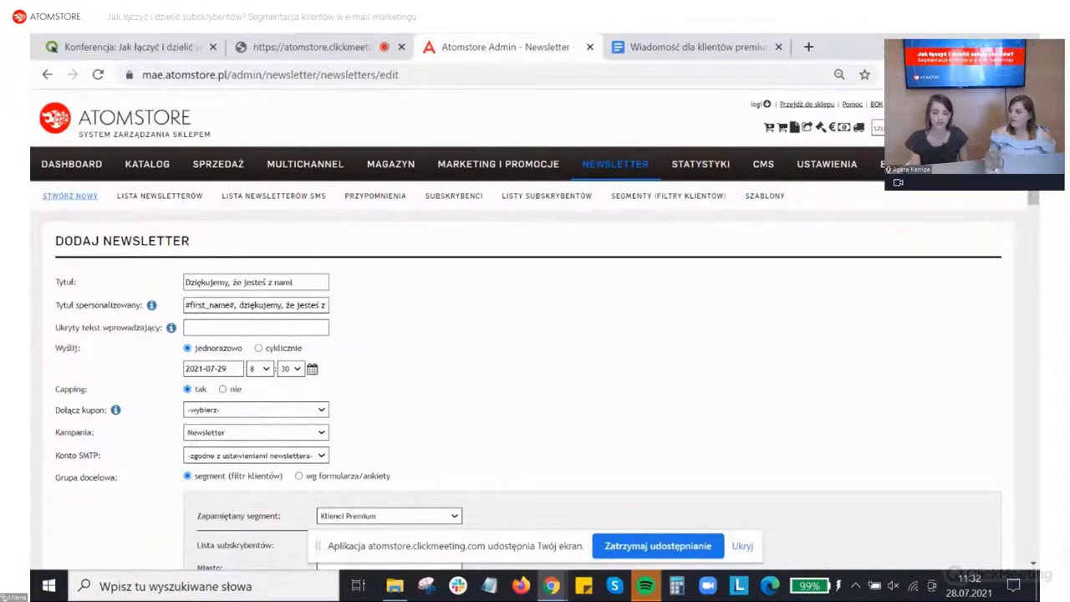
scroll(536, 330, down, 1)
scroll(1014, 308, down, 10)
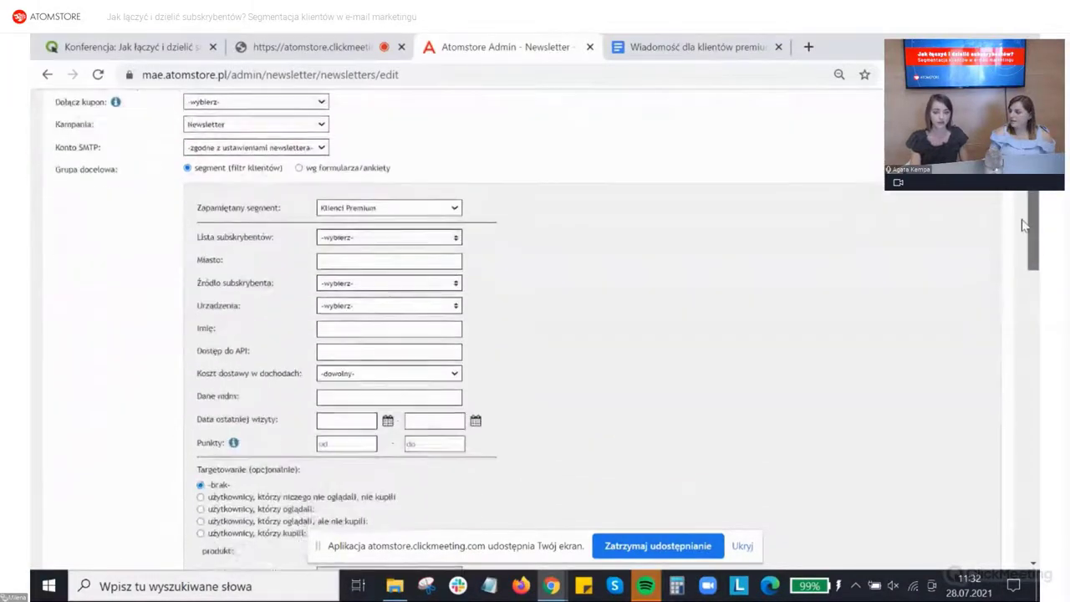
scroll(1014, 308, down, 5)
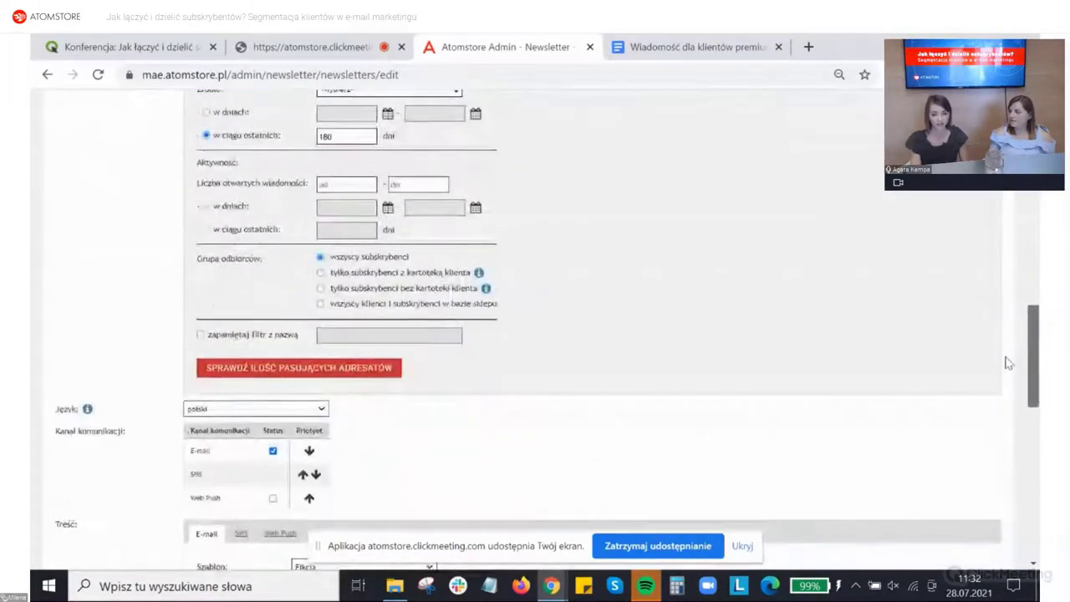
scroll(1008, 373, down, 3)
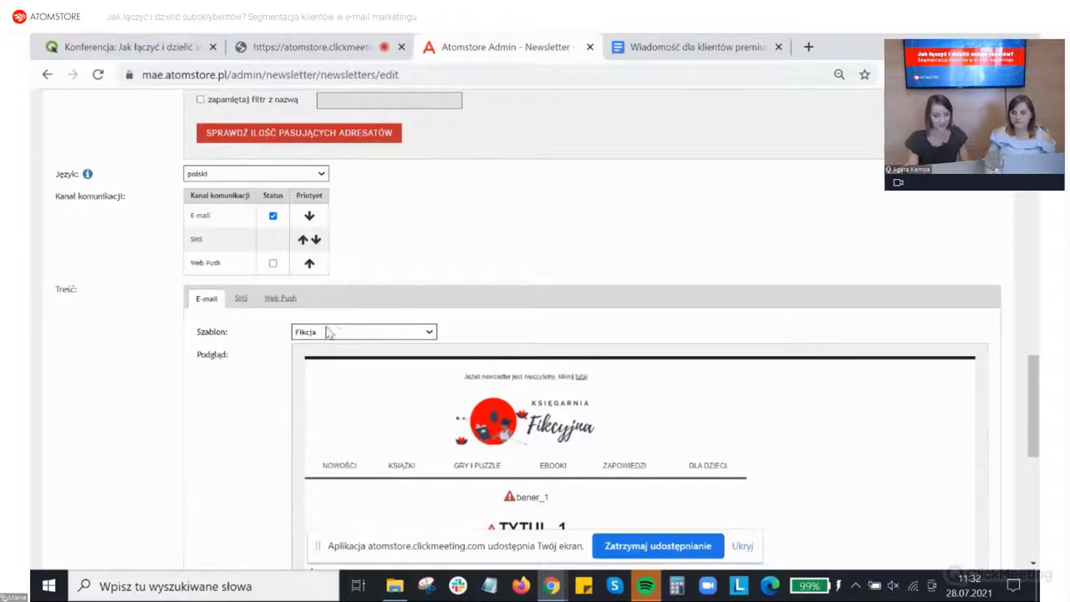
scroll(333, 336, down, 1)
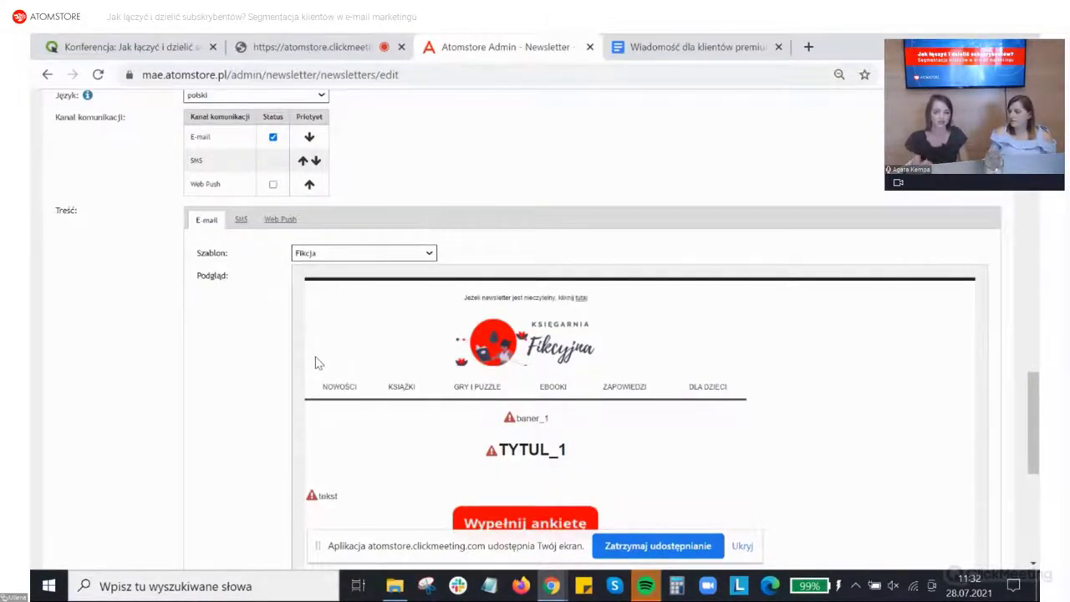
scroll(437, 315, down, 1)
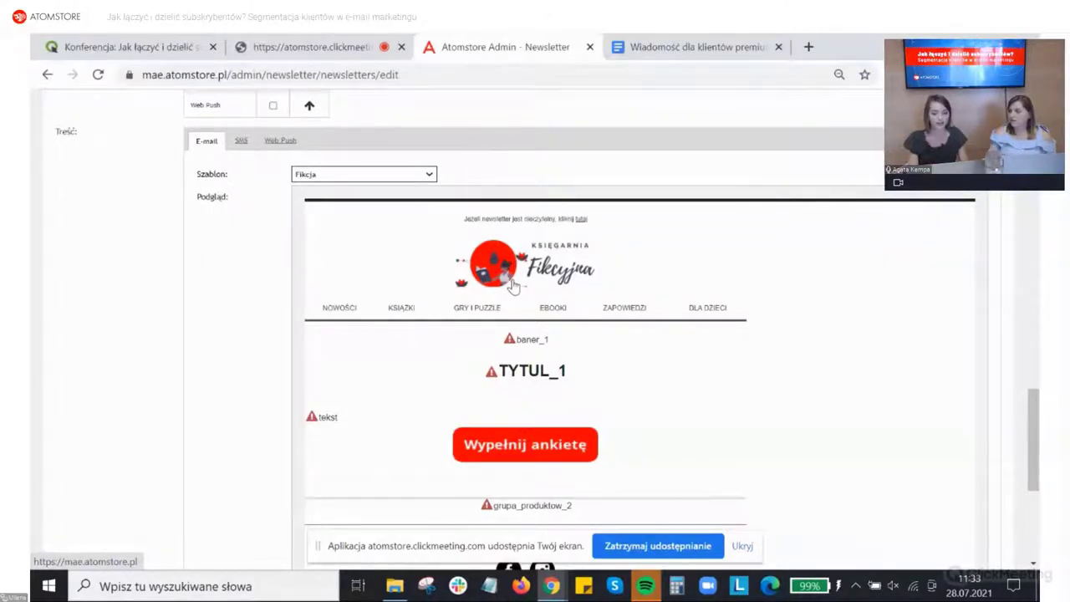
click(515, 339)
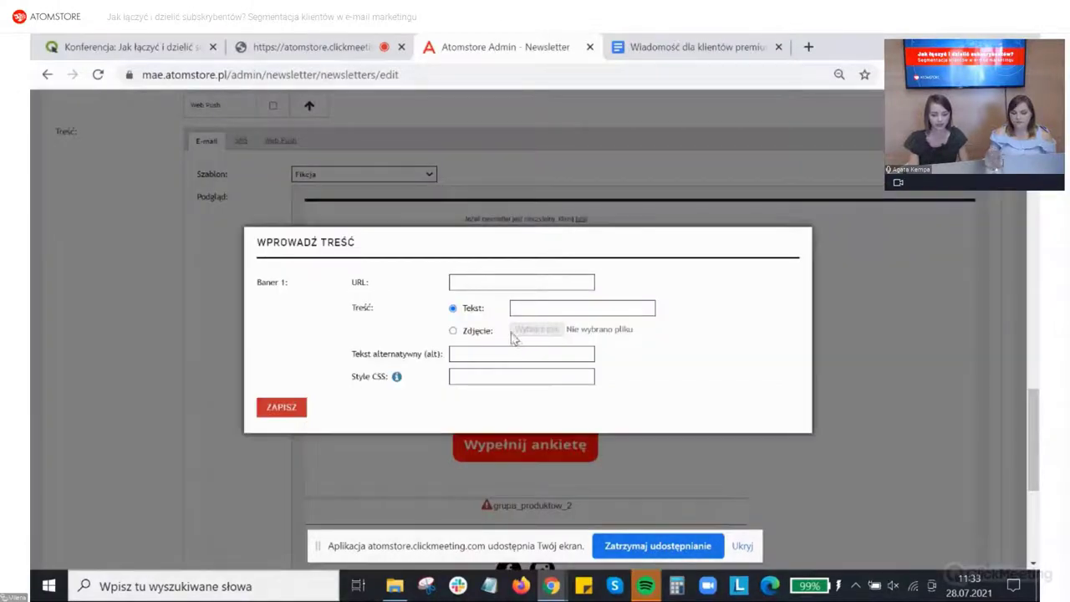
click(506, 282)
text(www.)
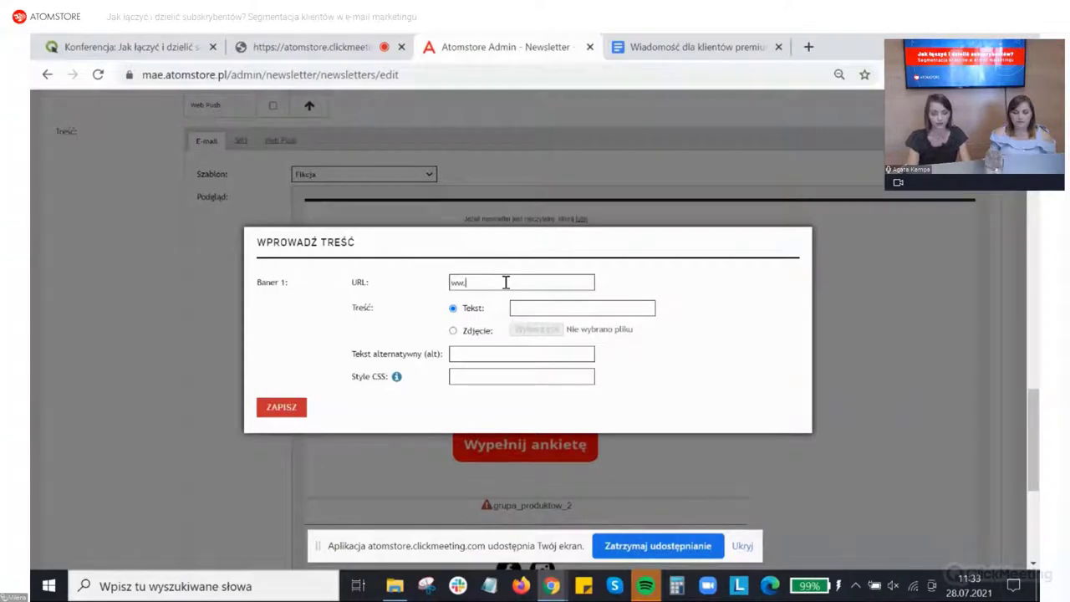
key(BackSpace)
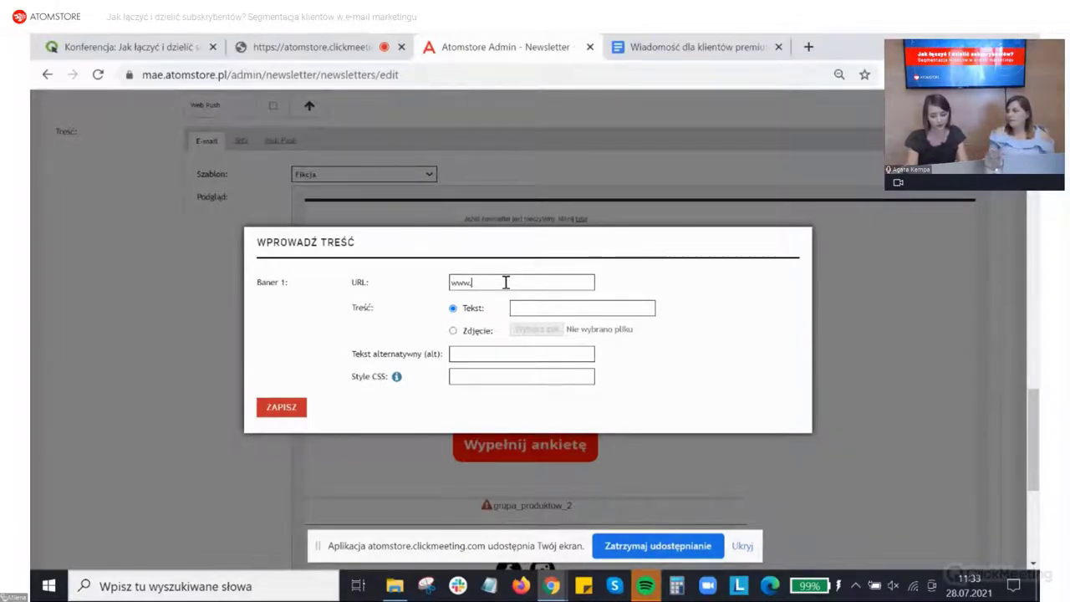
text(fik)
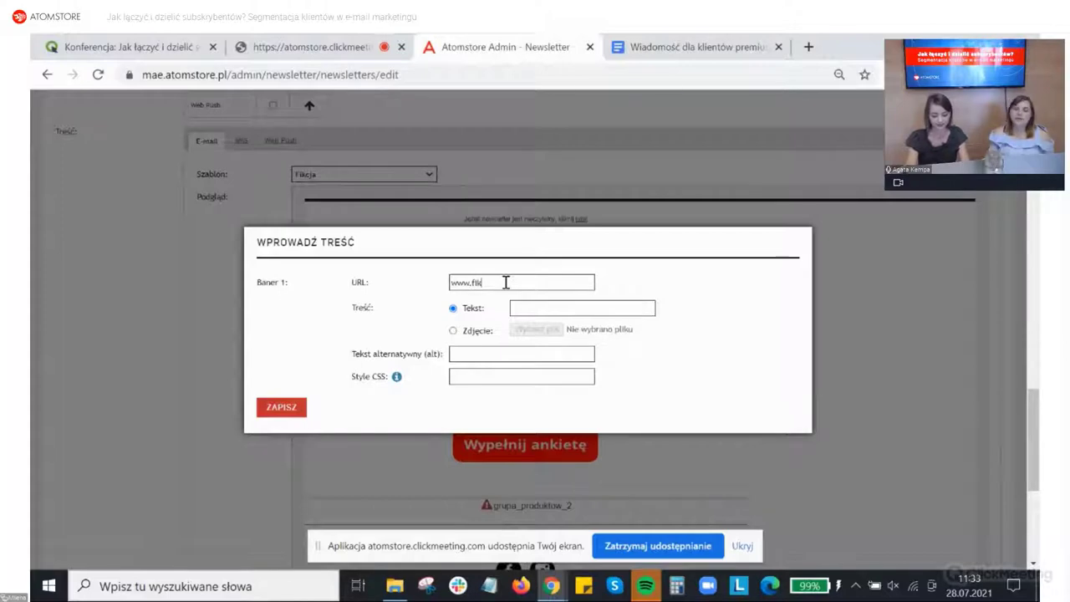
text(cyjna.pl)
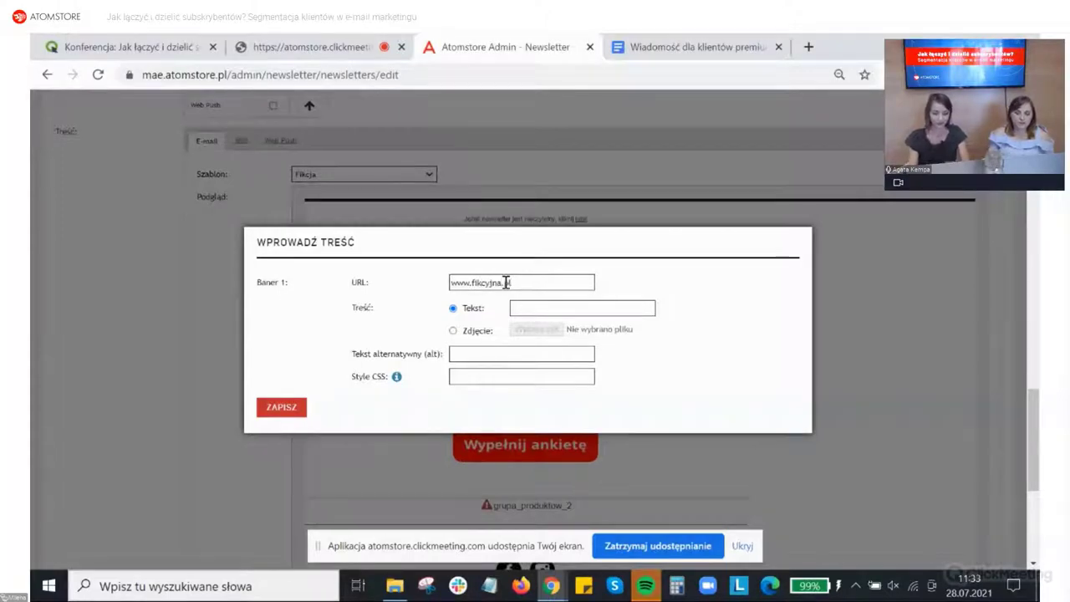
click(547, 306)
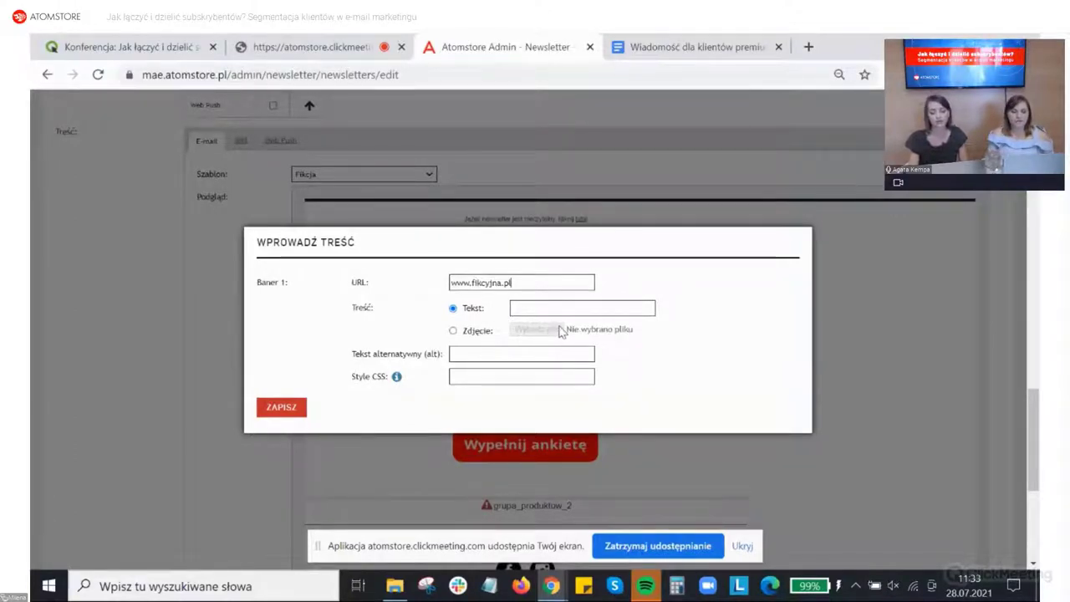
click(548, 308)
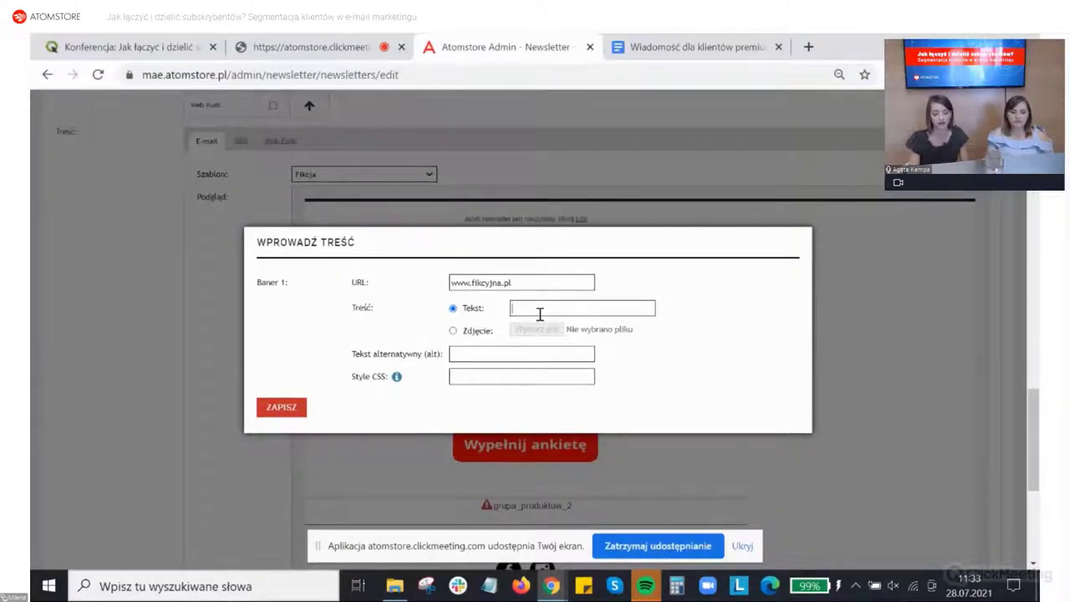
click(453, 331)
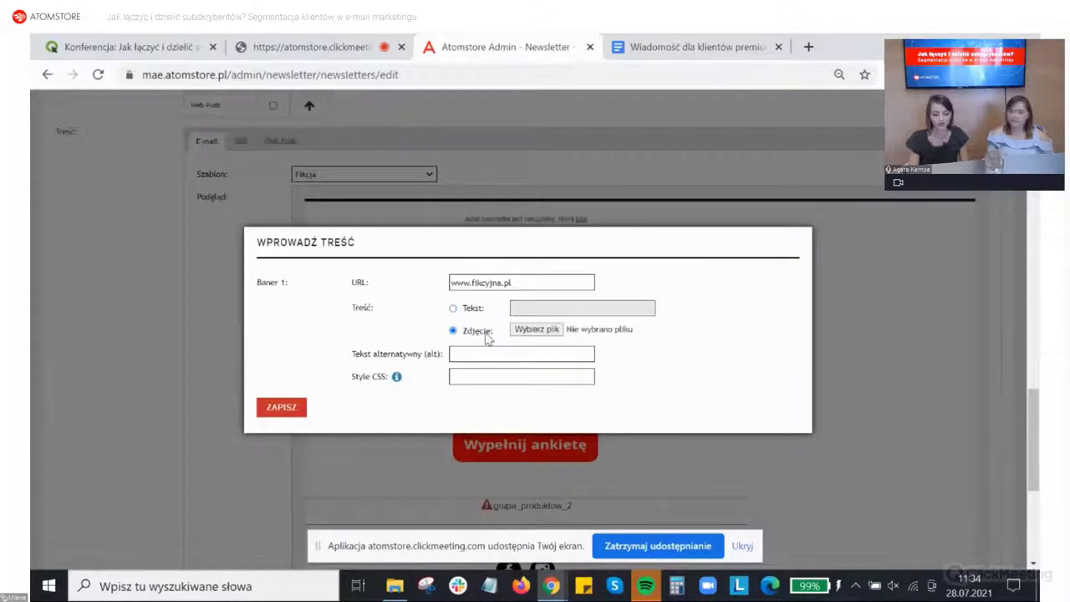
Step: Choose banner1.png from Pobrane > Fikcyjna as Baner 1's image file
click(536, 330)
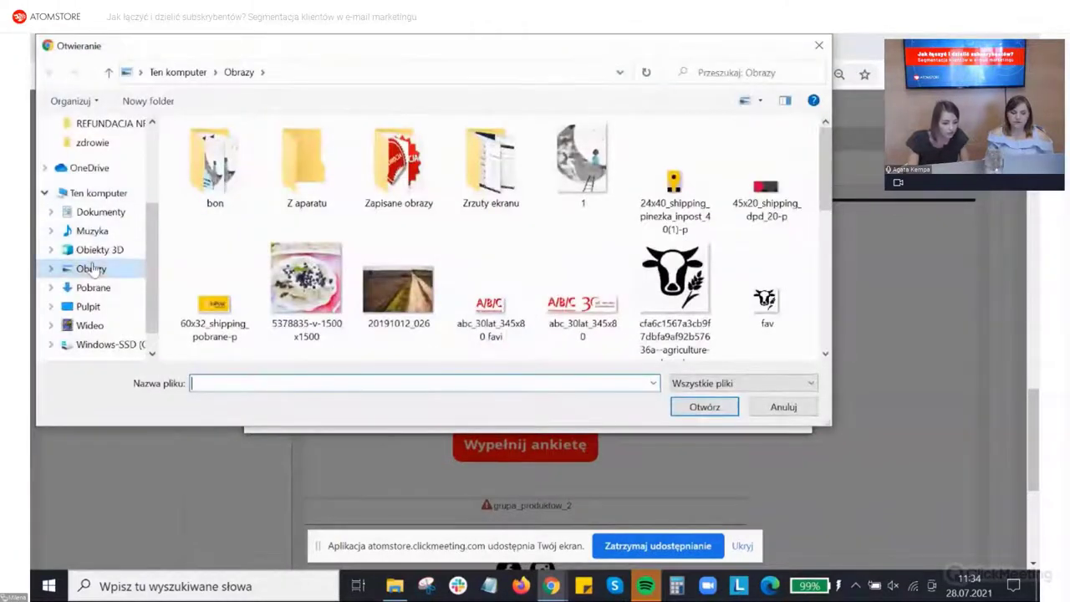
click(99, 305)
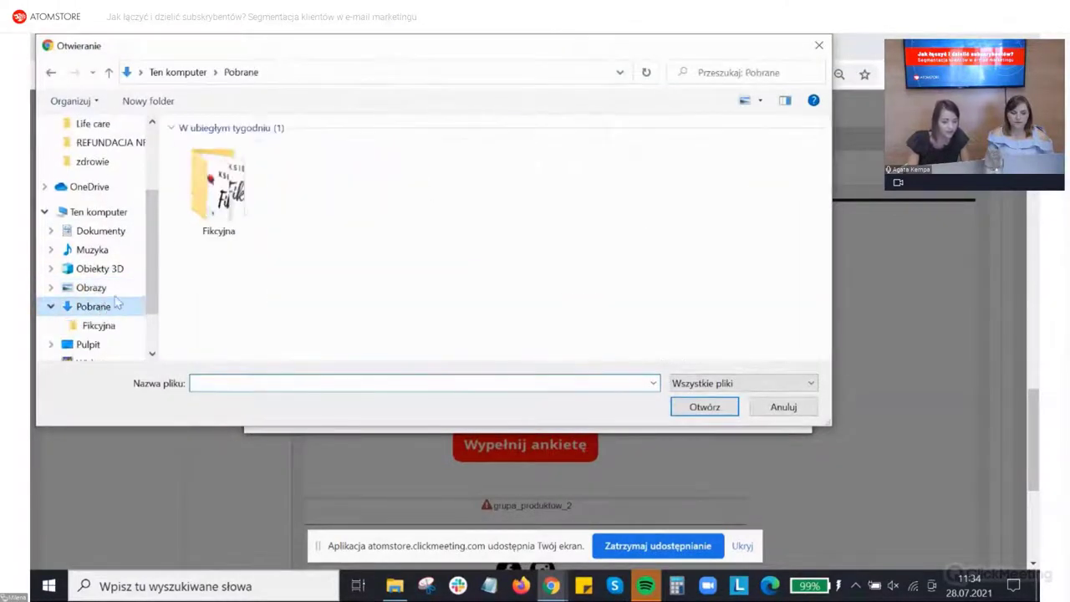
double_click(218, 186)
click(214, 176)
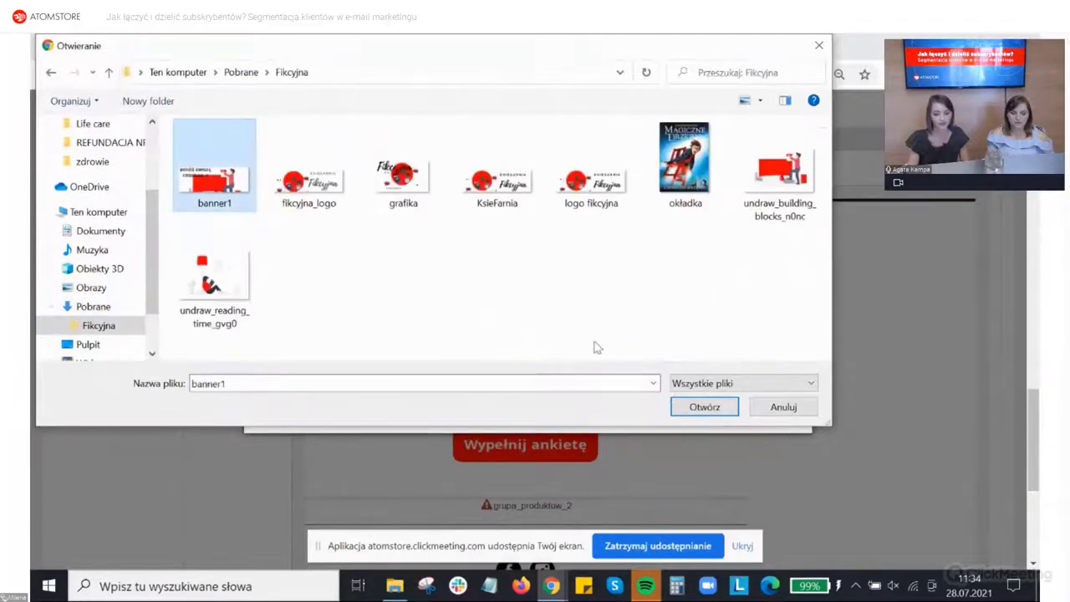
click(705, 408)
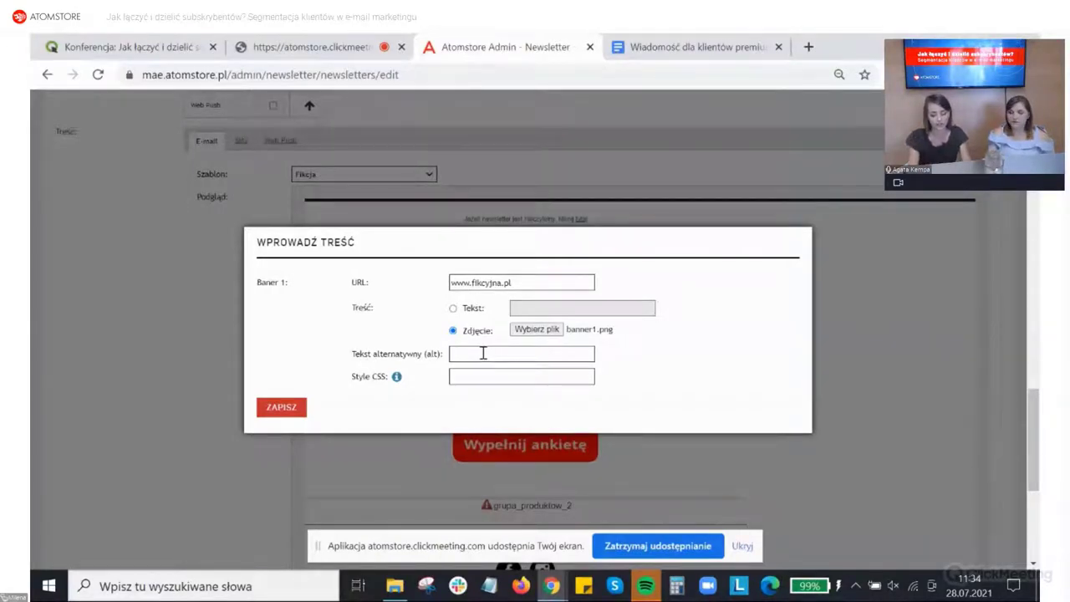
Step: Enter the Baner 1 alt text 'Dołóż cegiełkę - pobierz obrazek' and save the banner
text(Dolo)
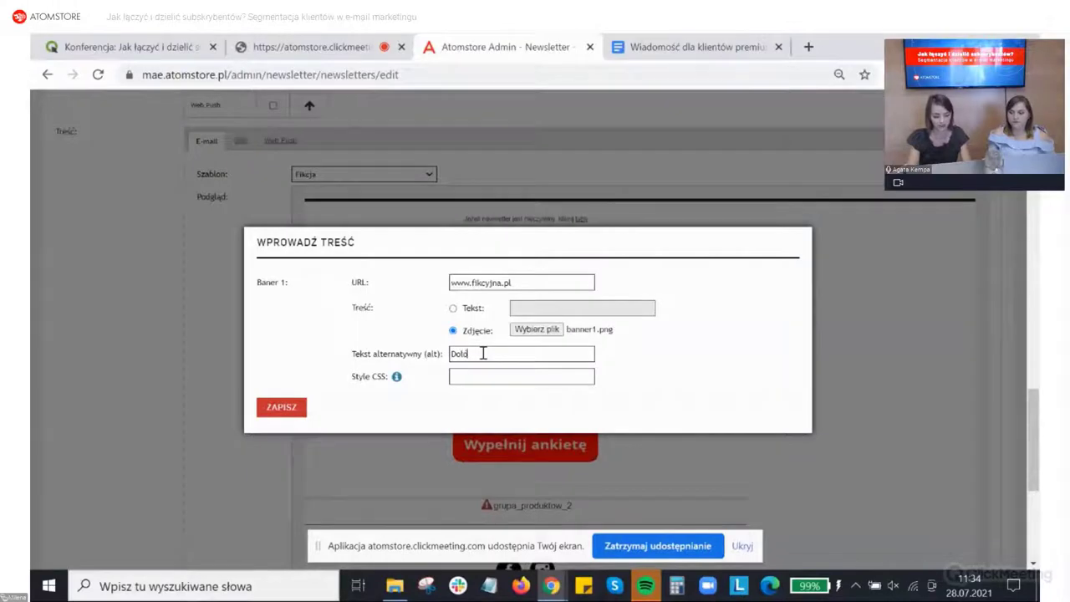
text(ż ce)
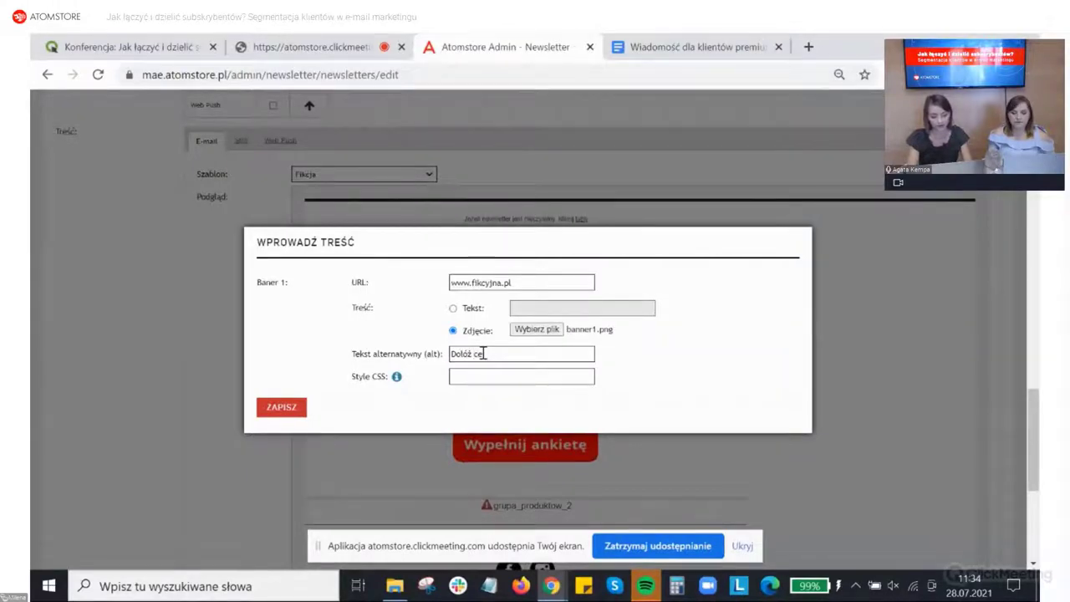
text(głe)
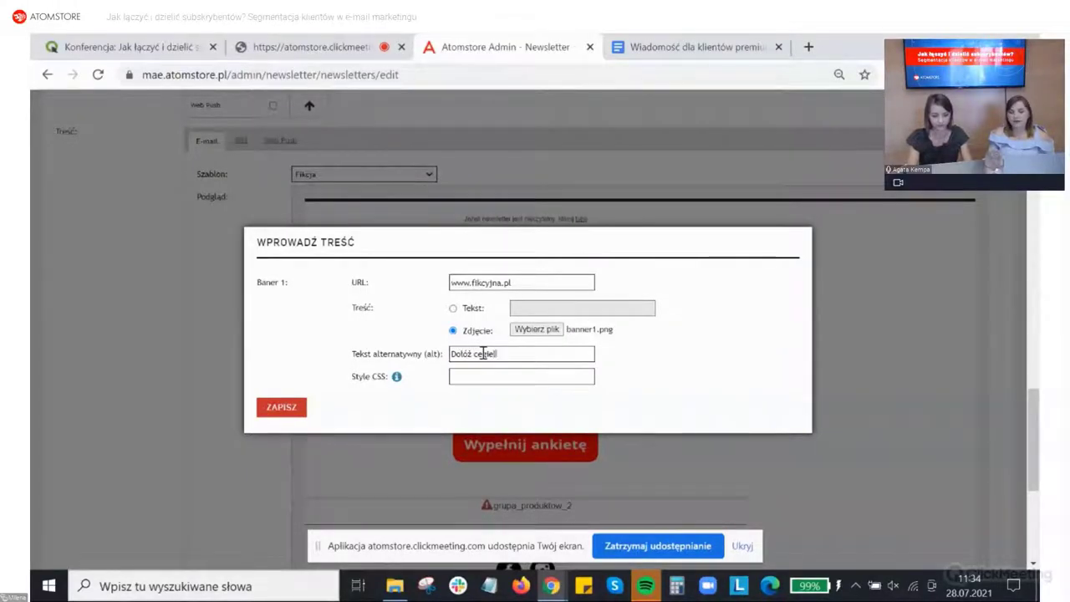
text(łkę - )
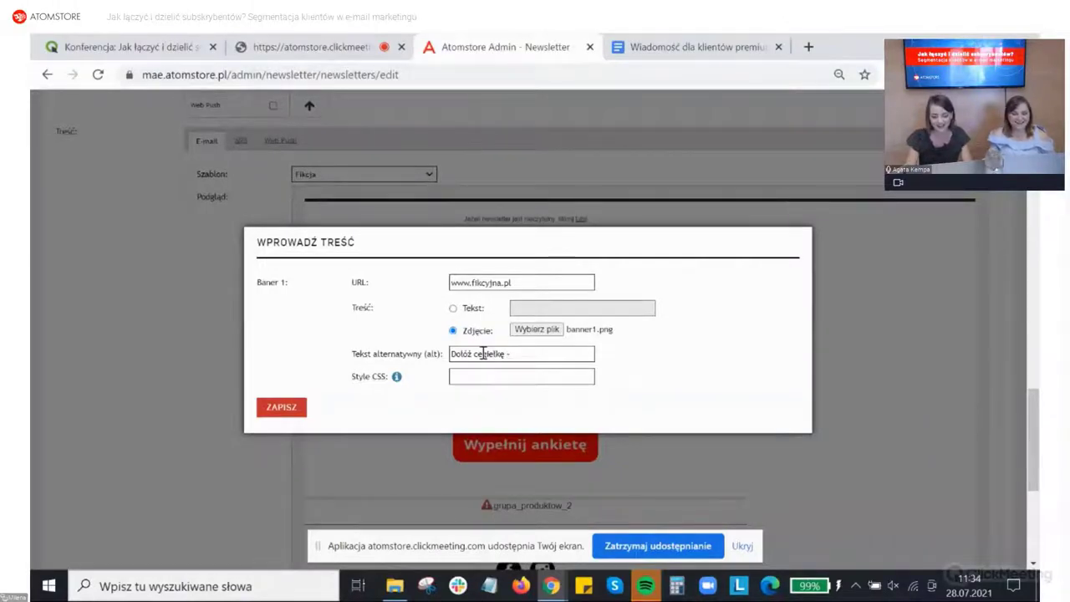
text(pobierz )
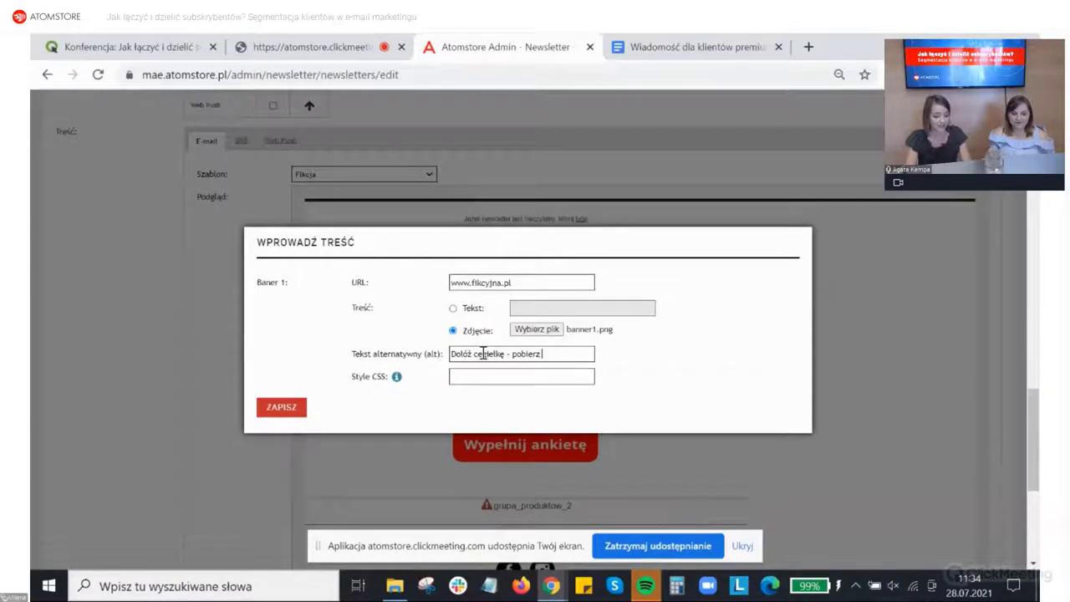
text(obrazek)
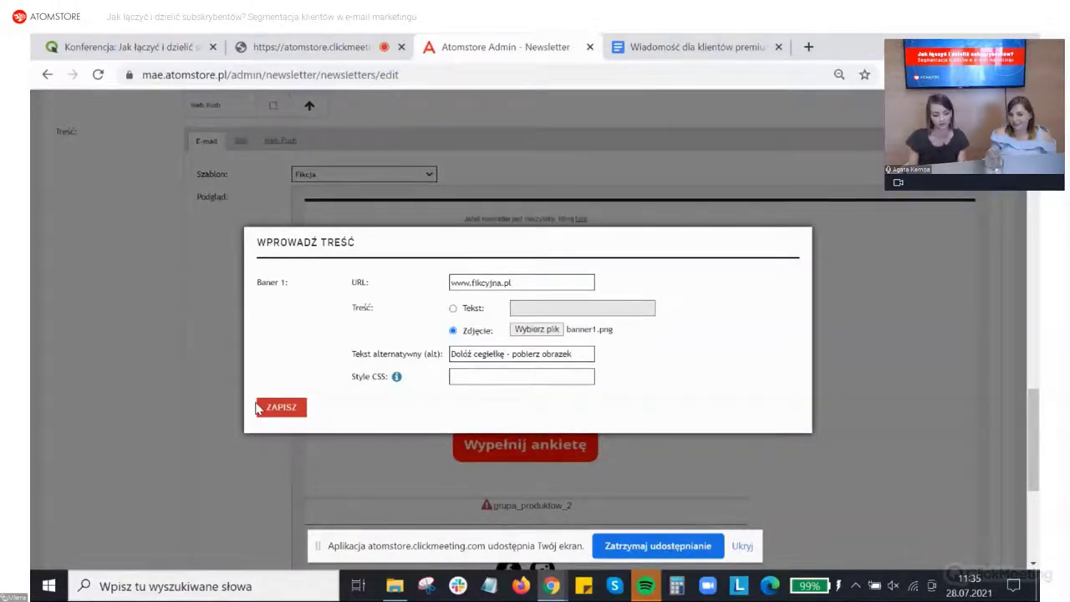
click(266, 407)
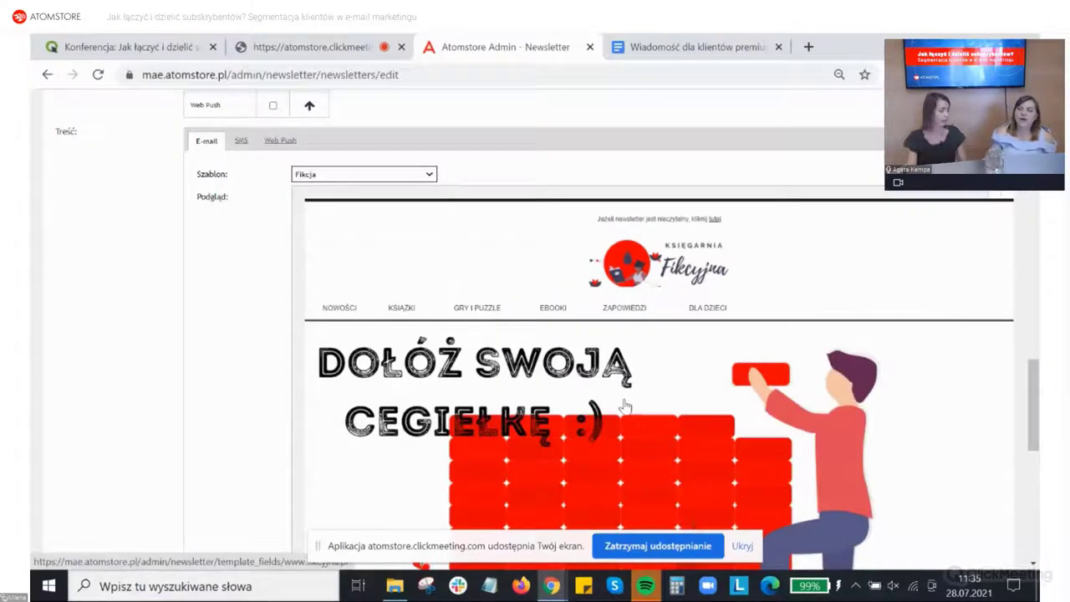
Step: Paste the Google Doc heading 'Dziękujemy, że jesteś z nami' into Tytuł 1 and save it
scroll(616, 401, down, 3)
scroll(615, 402, down, 2)
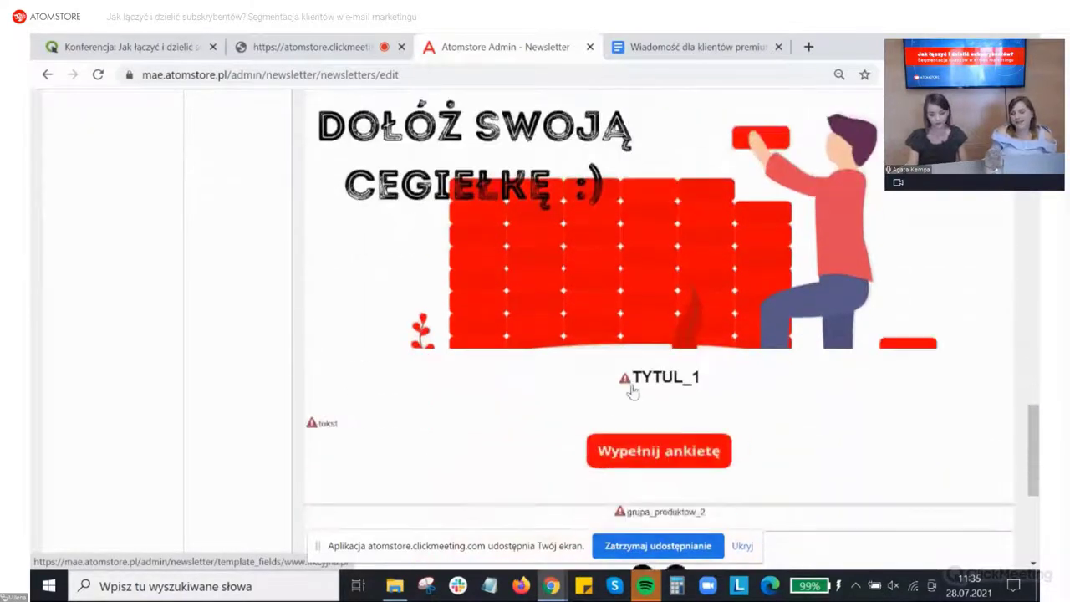
click(694, 47)
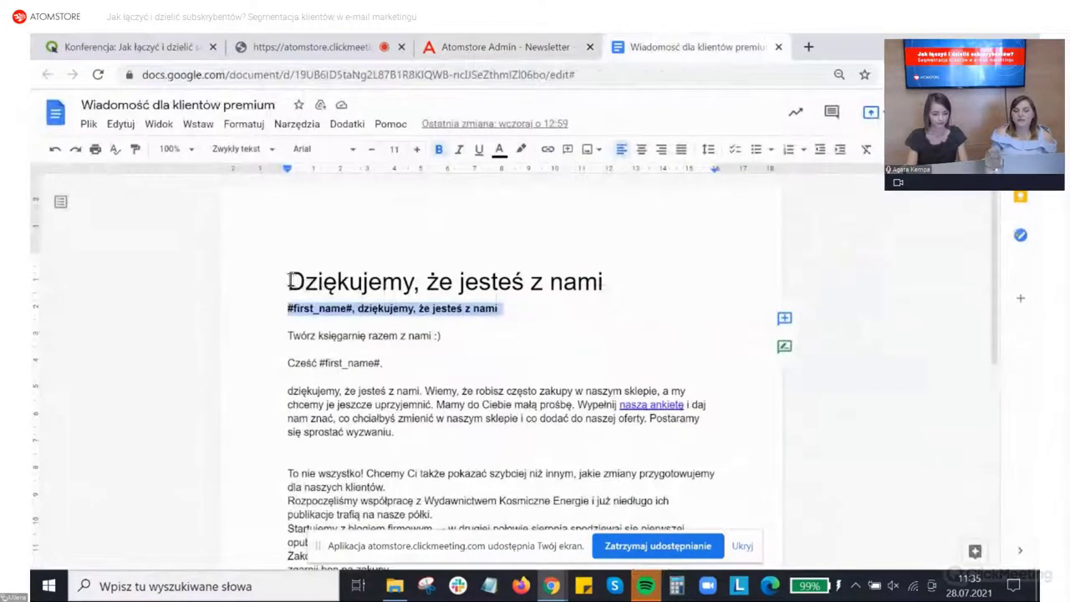
drag(288, 281, 608, 286)
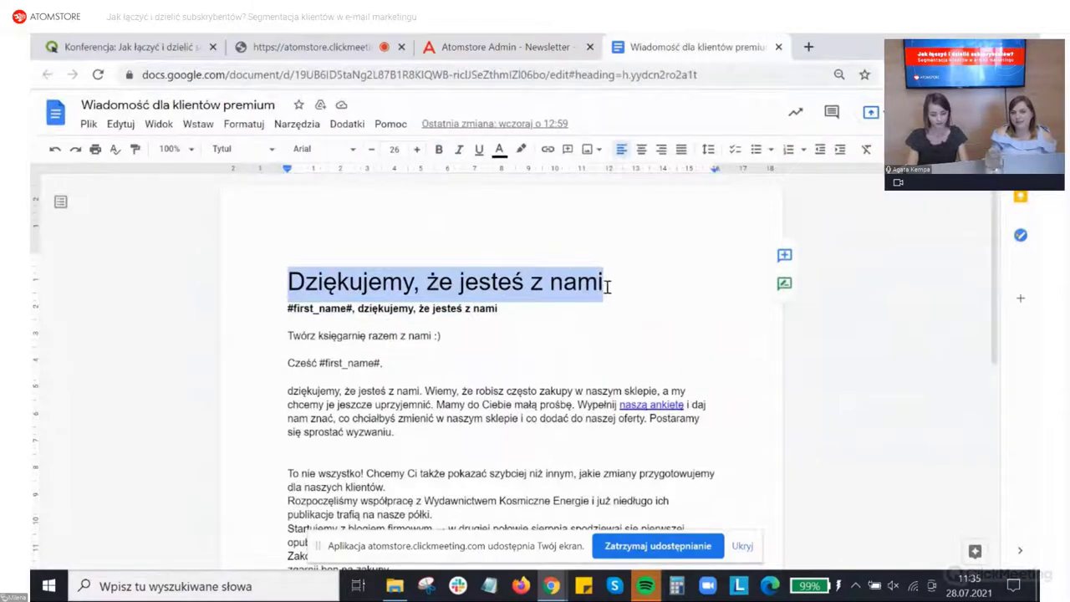
click(540, 43)
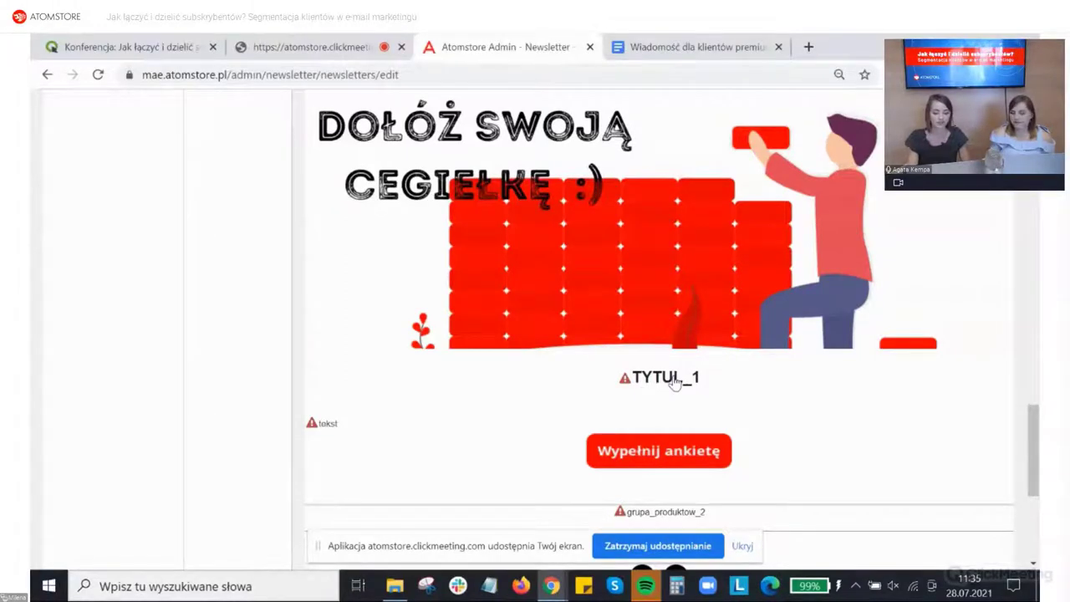
click(674, 381)
click(433, 327)
text(Dziękujemy, że jesteście z nami)
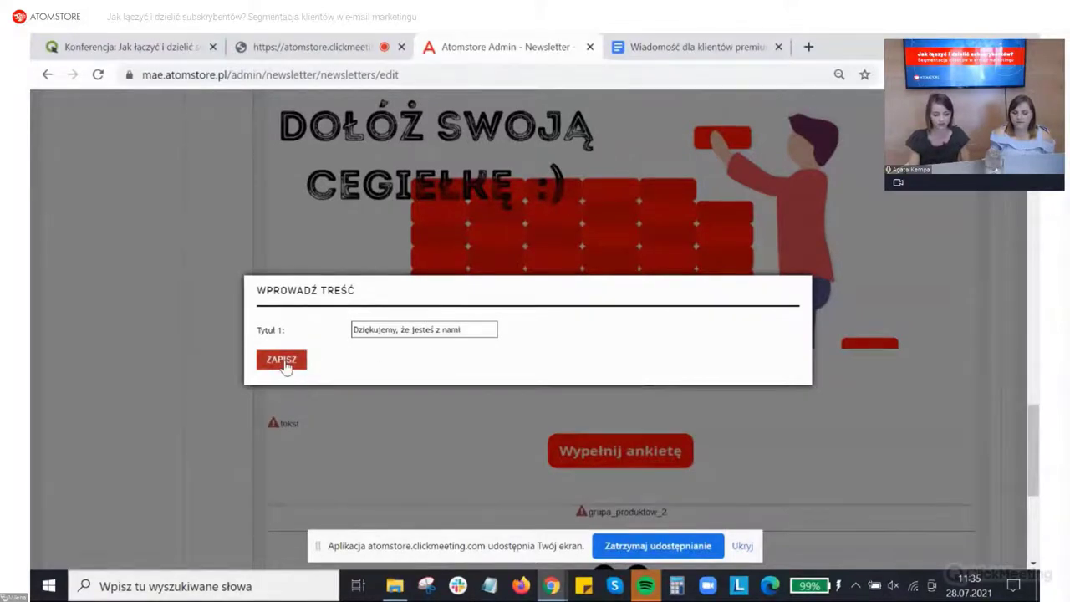
click(281, 360)
Step: Replace the Tytuł 1 text with the Doc's greeting 'Cześć #first_name#' and save it
click(694, 46)
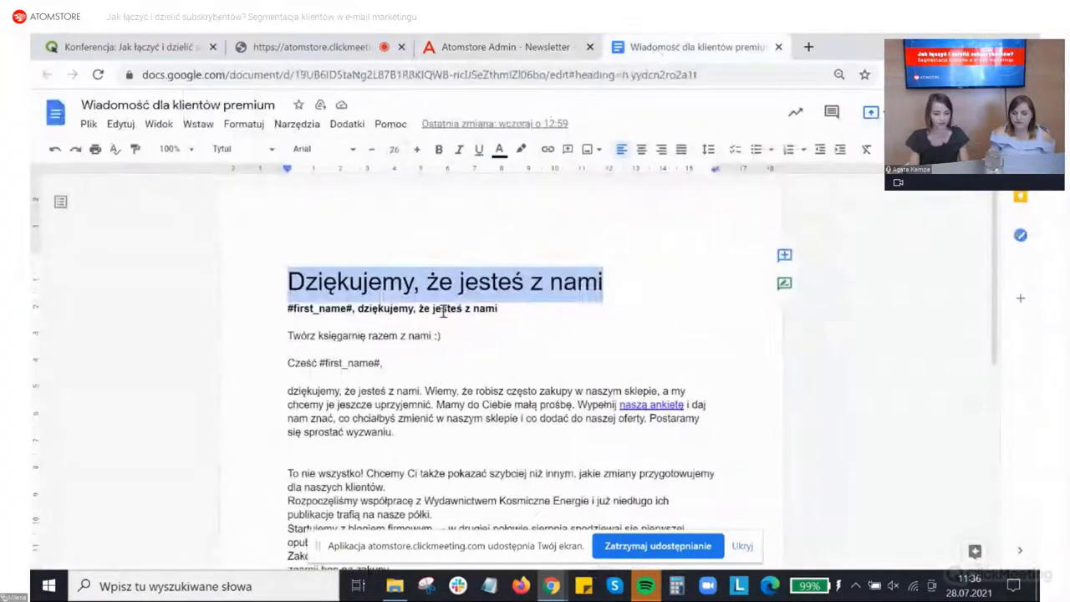
drag(381, 364, 269, 363)
key(ctrl+c)
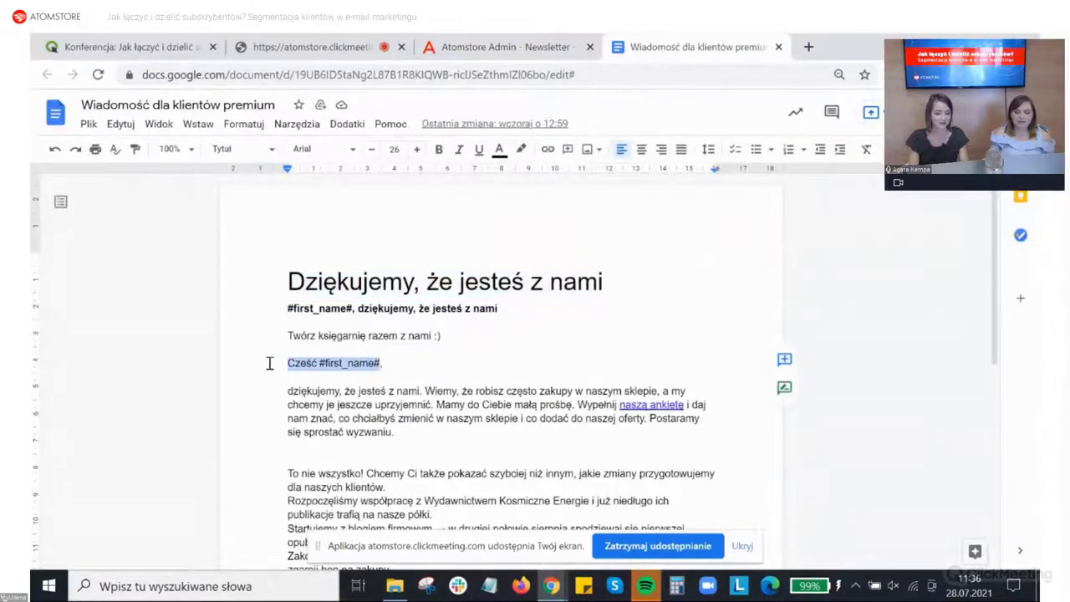
click(506, 47)
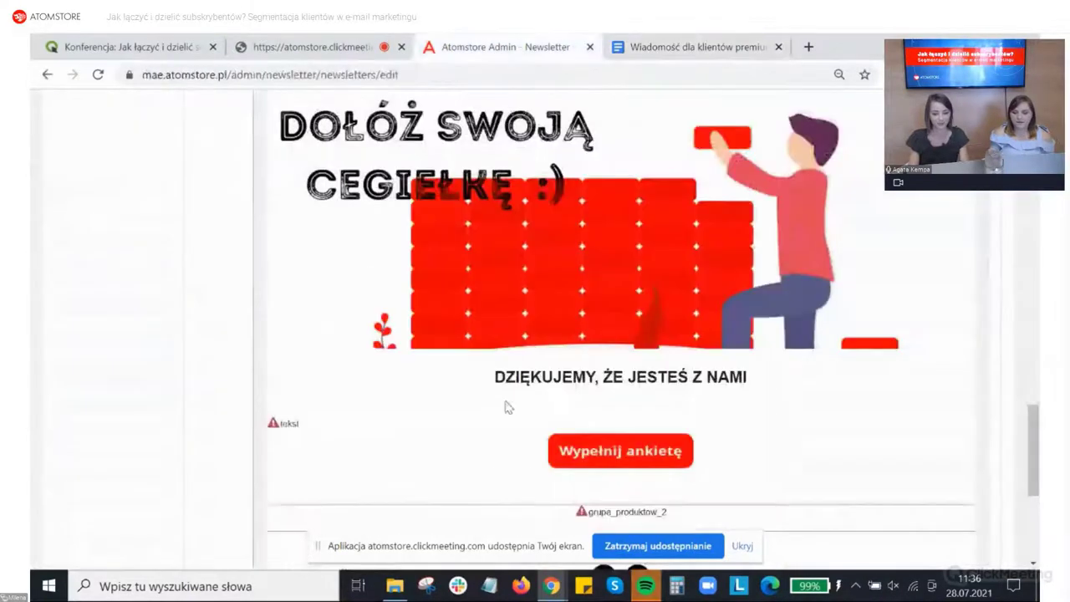
click(576, 390)
double_click(459, 329)
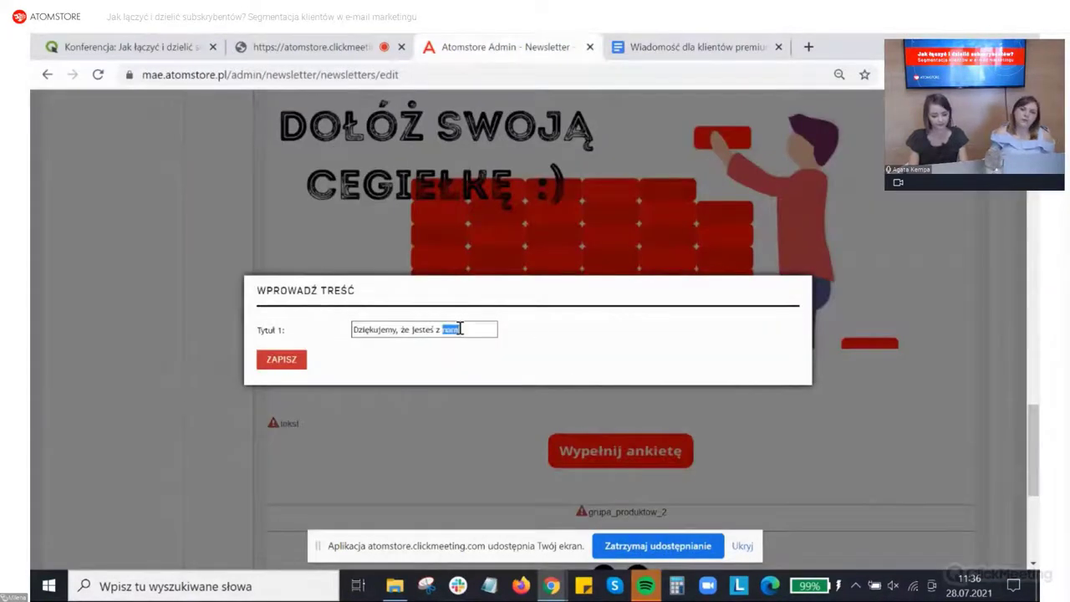
triple_click(459, 329)
key(ctrl+v)
click(281, 359)
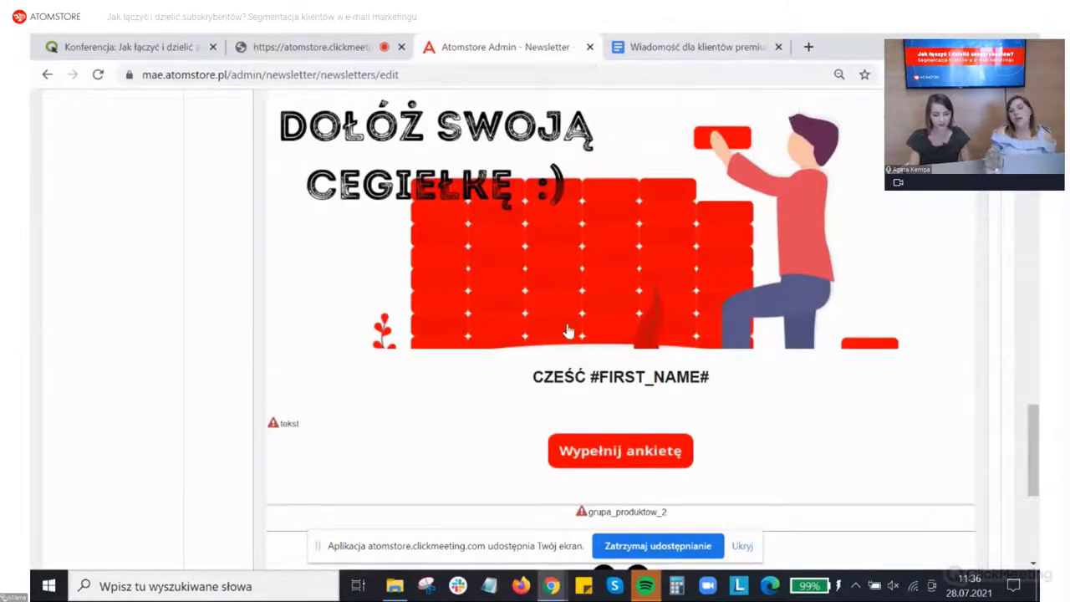
scroll(568, 332, down, 1)
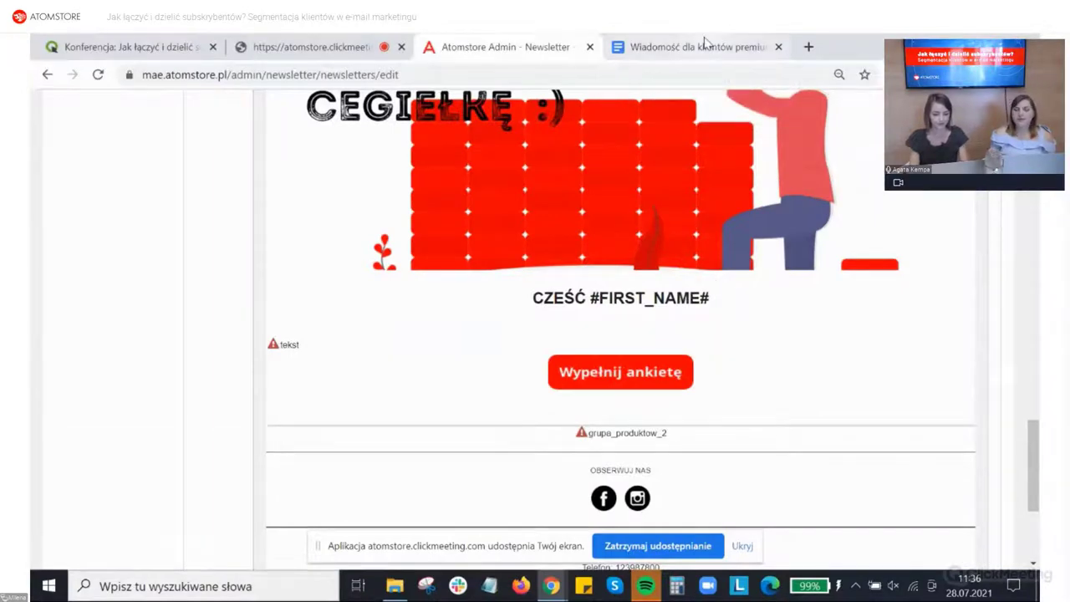
Step: Paste the Google Doc's thank-you paragraph into the newsletter's tekst block
click(706, 47)
drag(288, 390, 438, 435)
key(ctrl+c)
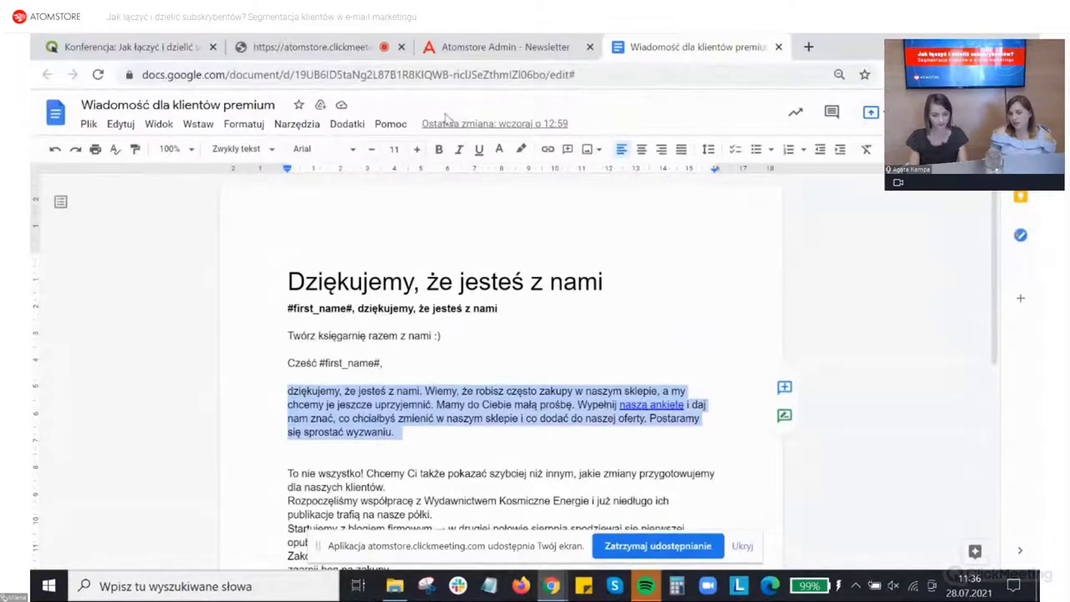
click(470, 49)
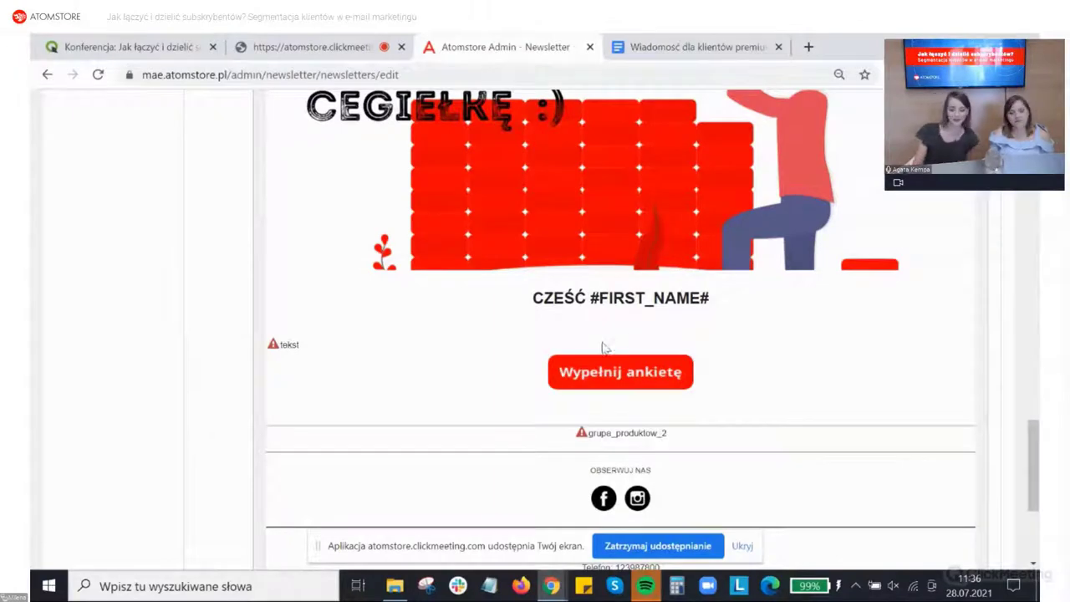
click(288, 347)
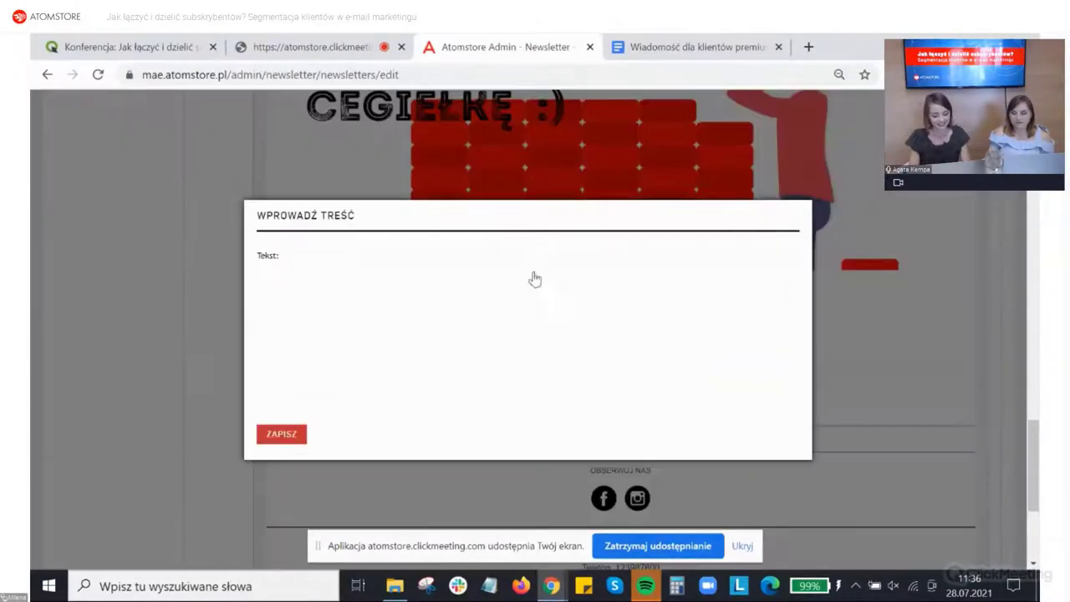
click(535, 279)
click(470, 365)
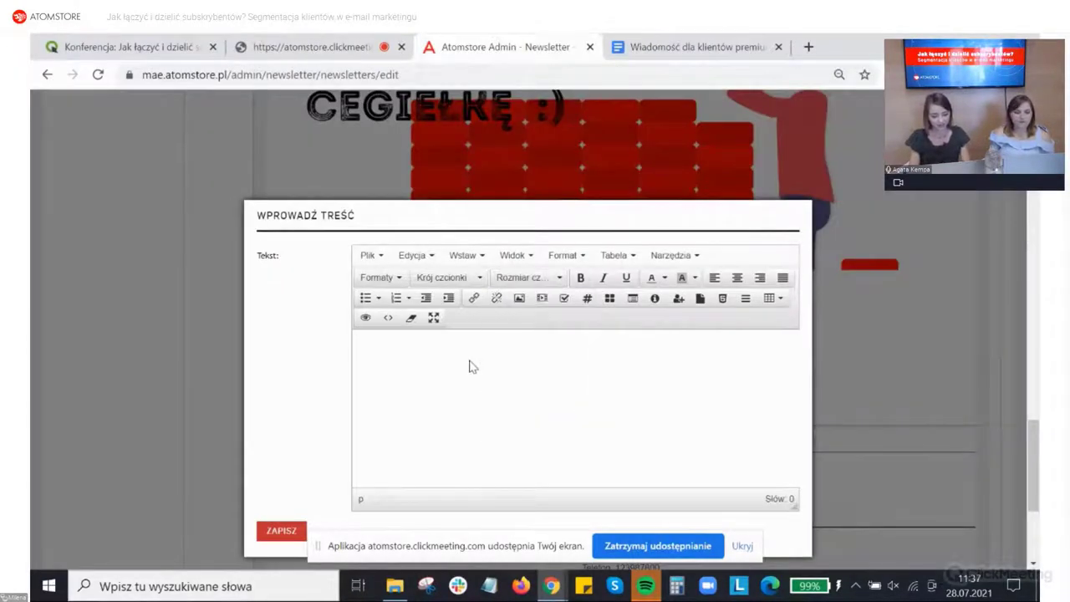
key(ctrl+v)
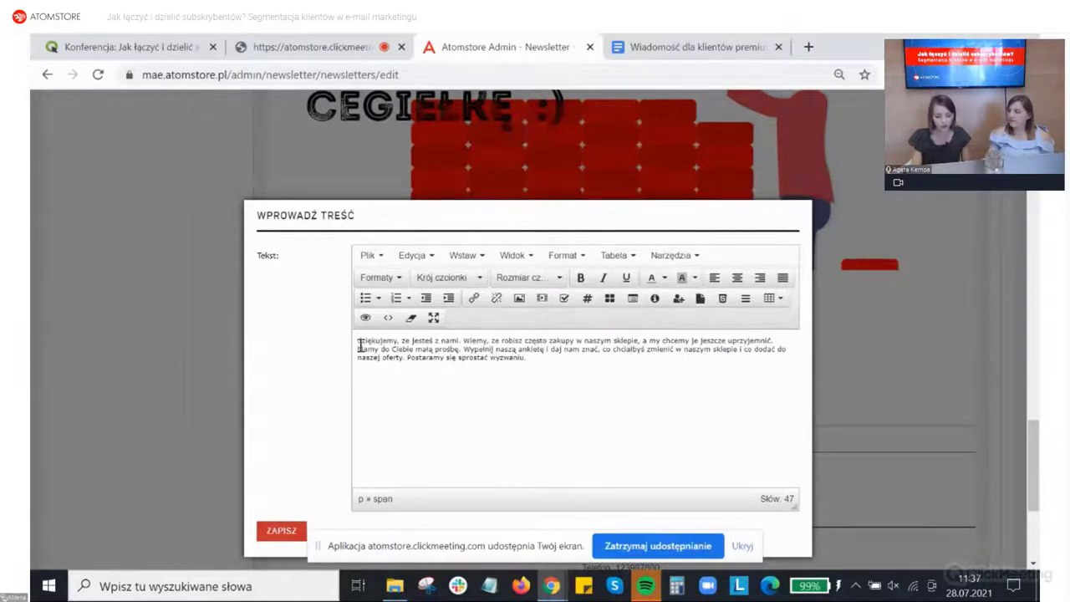
Step: Format the paragraph as 14pt Helvetica, save it, and open the grupa_produktow_2 settings
drag(358, 341, 554, 358)
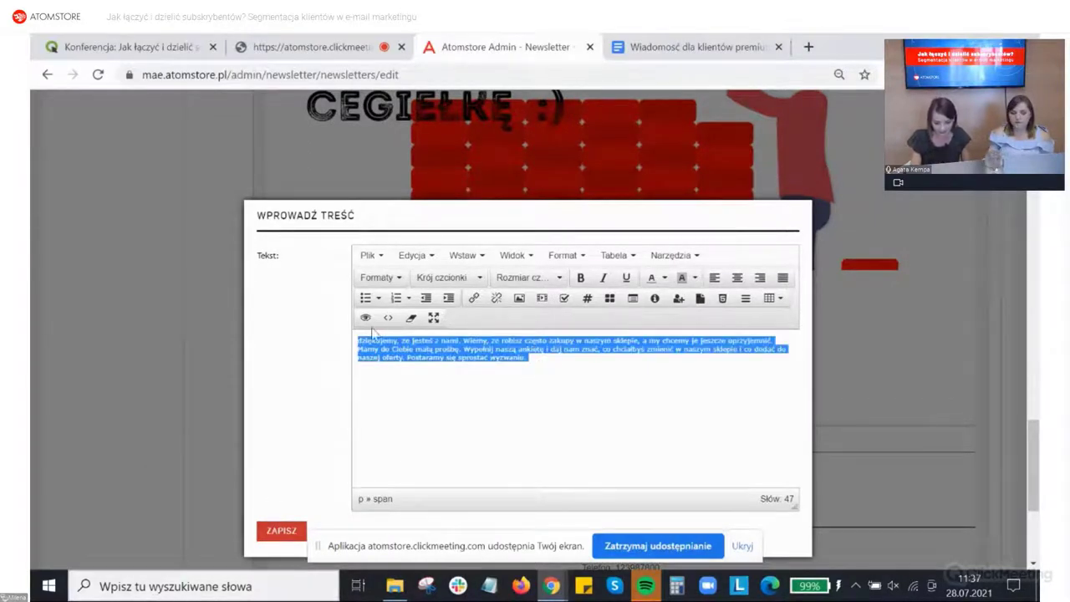
click(527, 281)
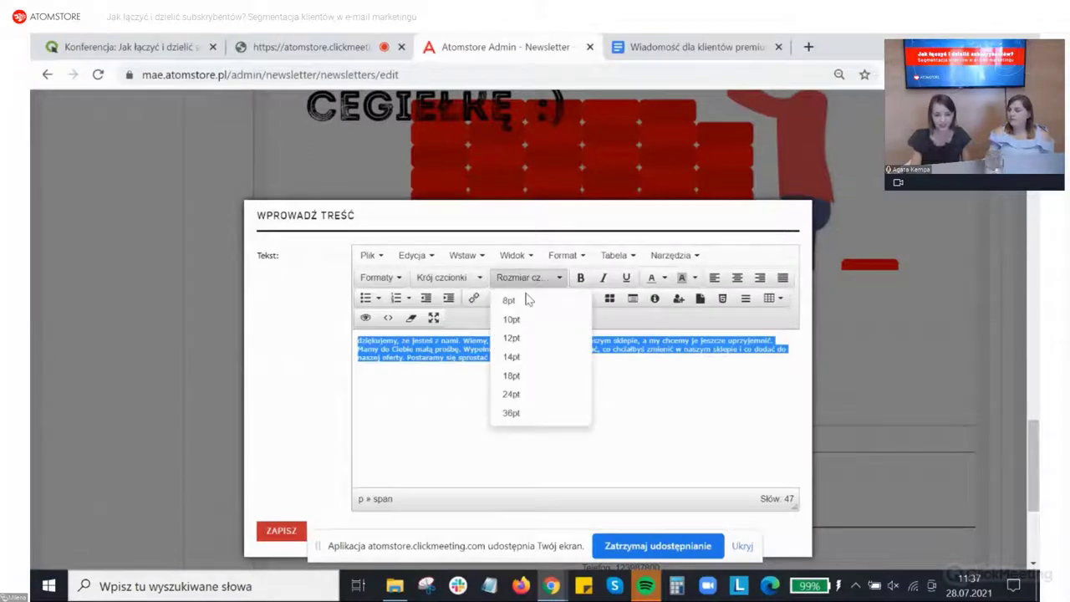
click(521, 354)
click(480, 279)
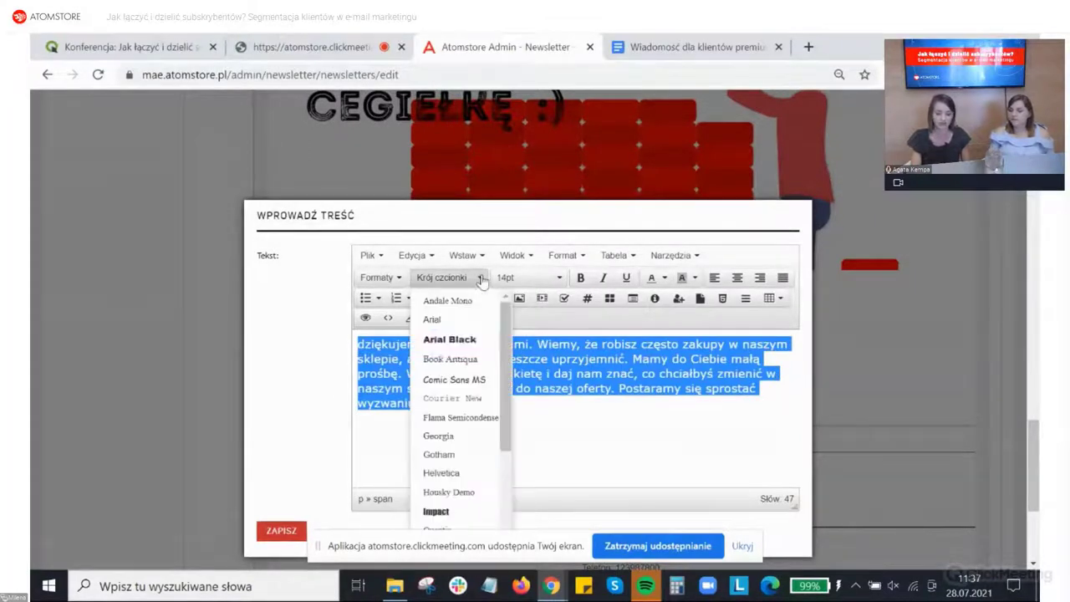
click(451, 474)
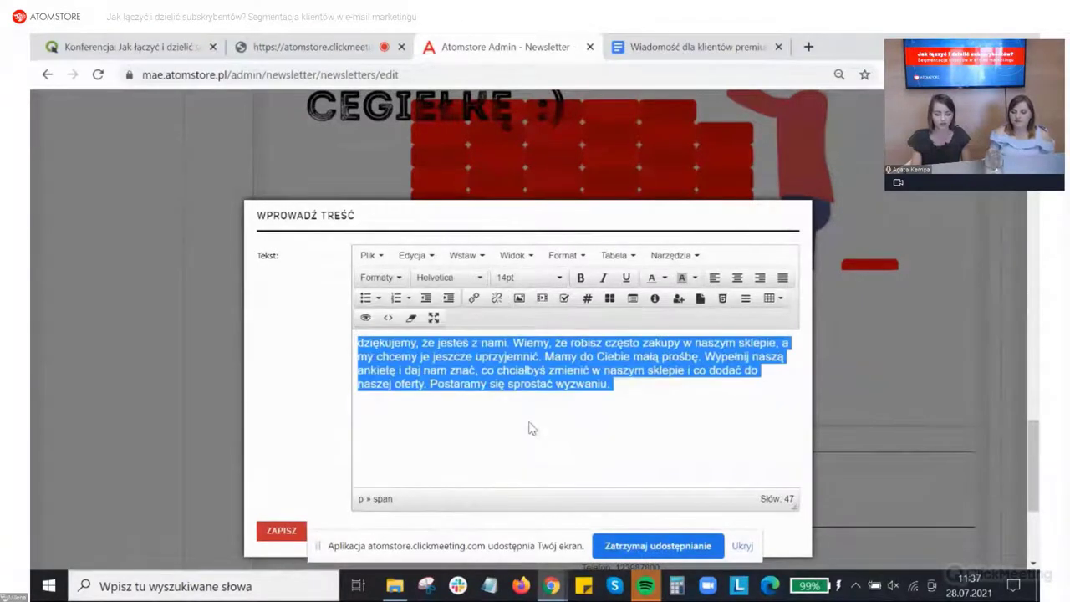
click(532, 428)
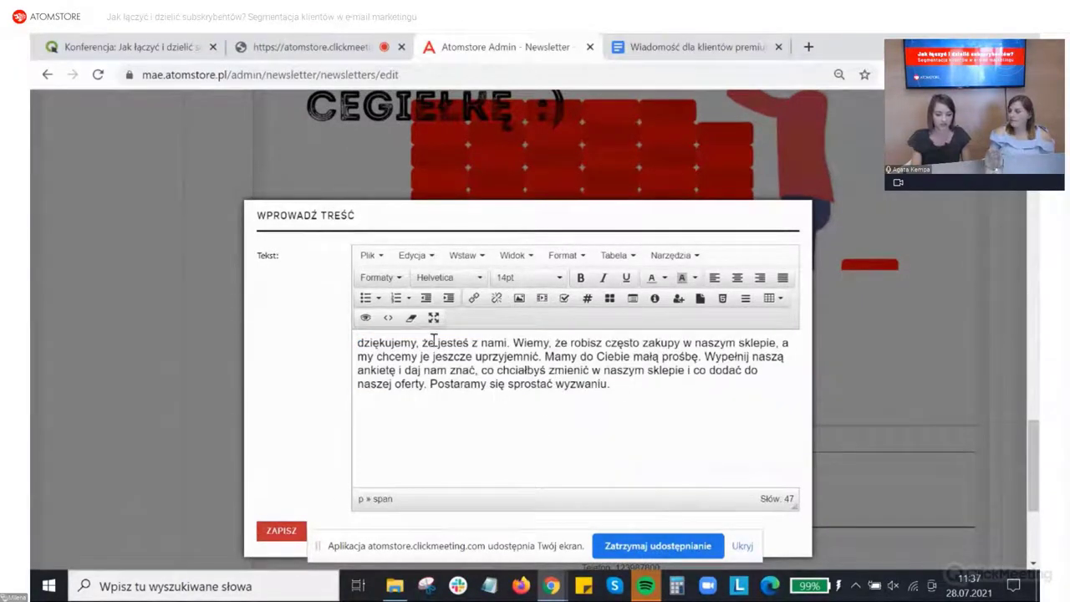
click(276, 530)
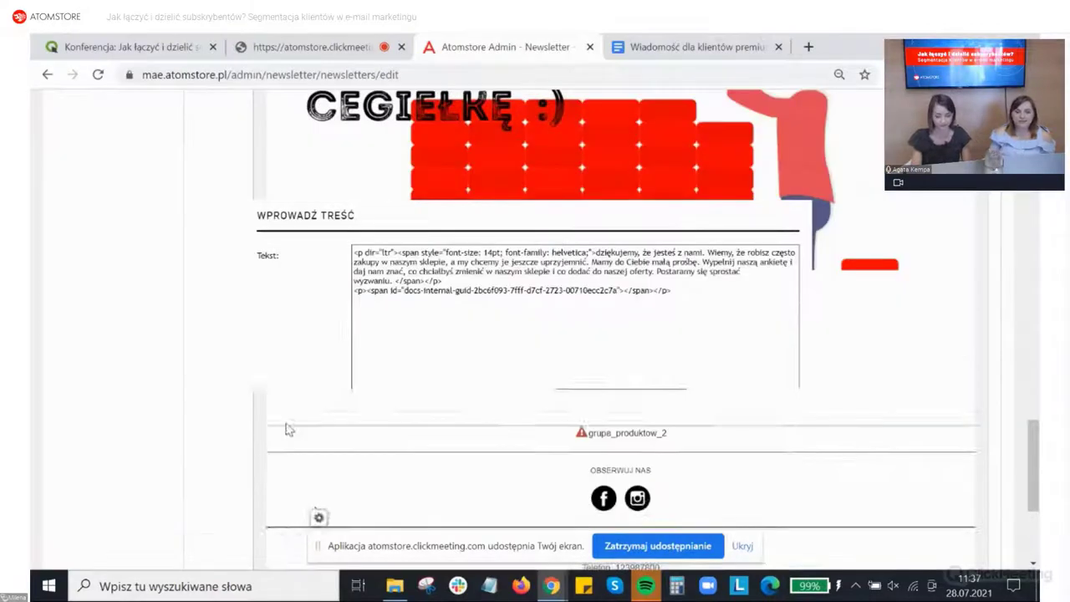
scroll(496, 386, down, 1)
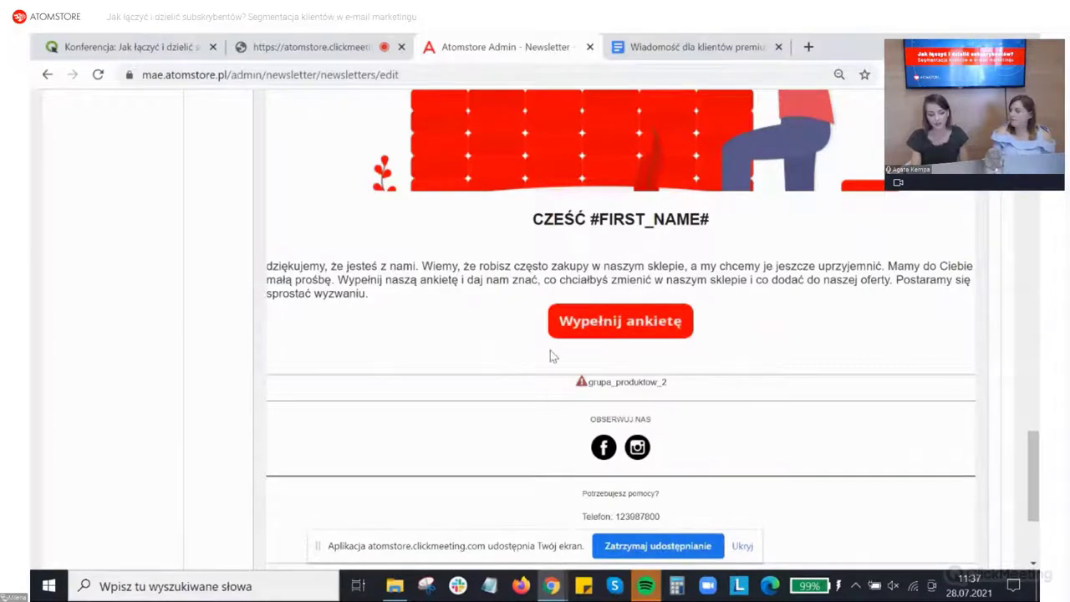
click(599, 385)
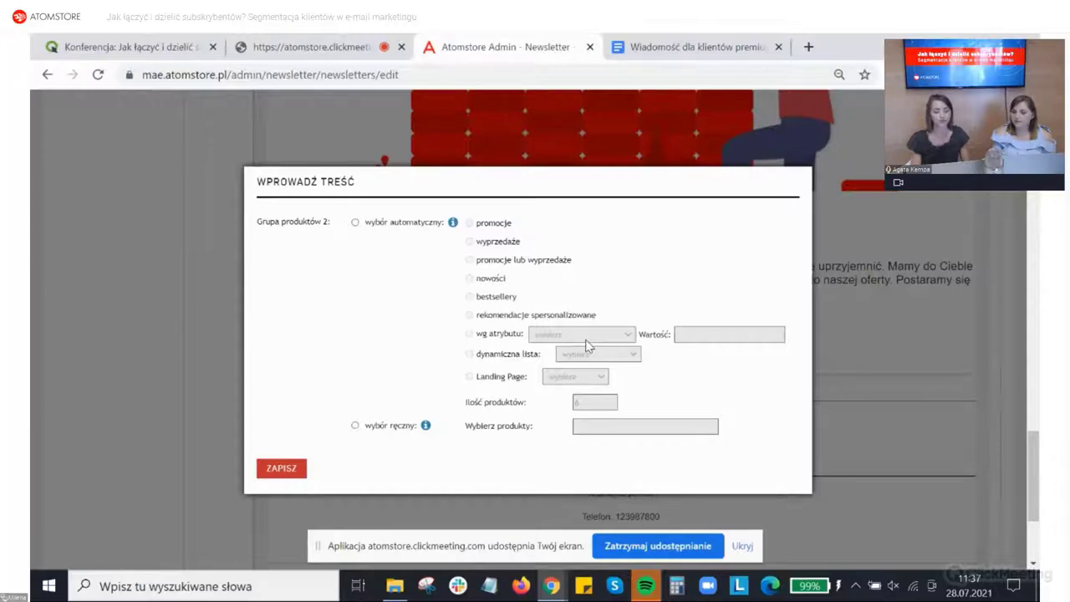
Step: Switch to wybór ręczny and add Kurier z Toledo and the Kwiaty Edenu T.1-3 bundle
click(355, 222)
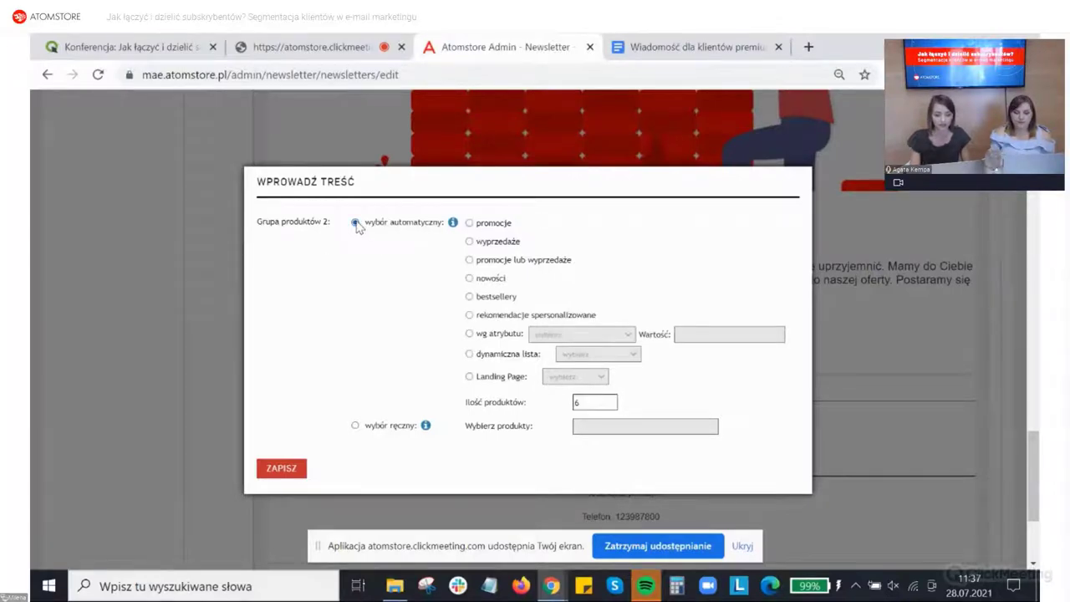
mouse_move(454, 226)
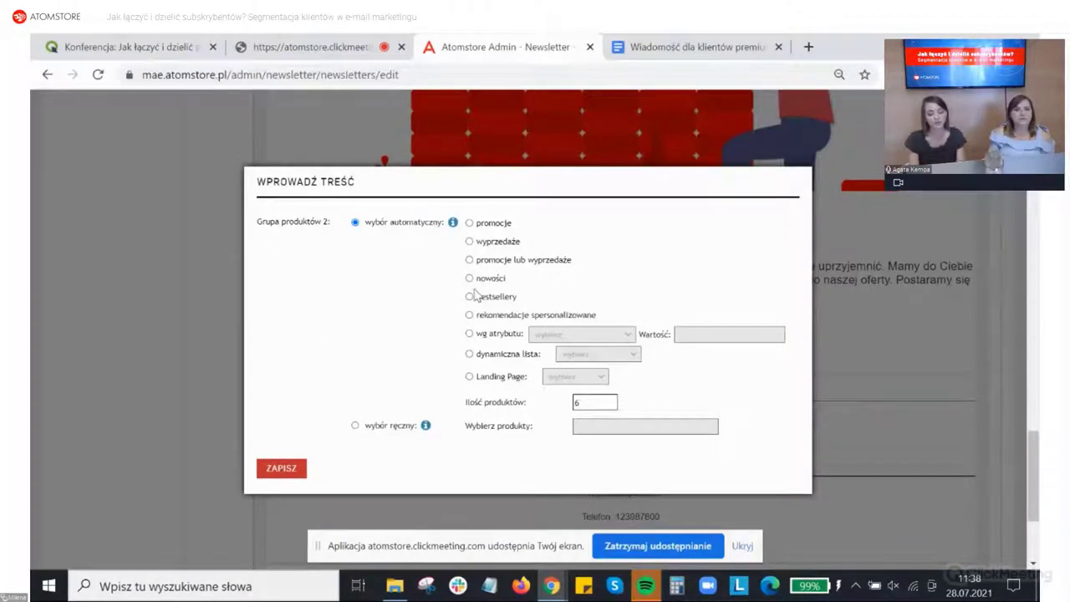
click(355, 426)
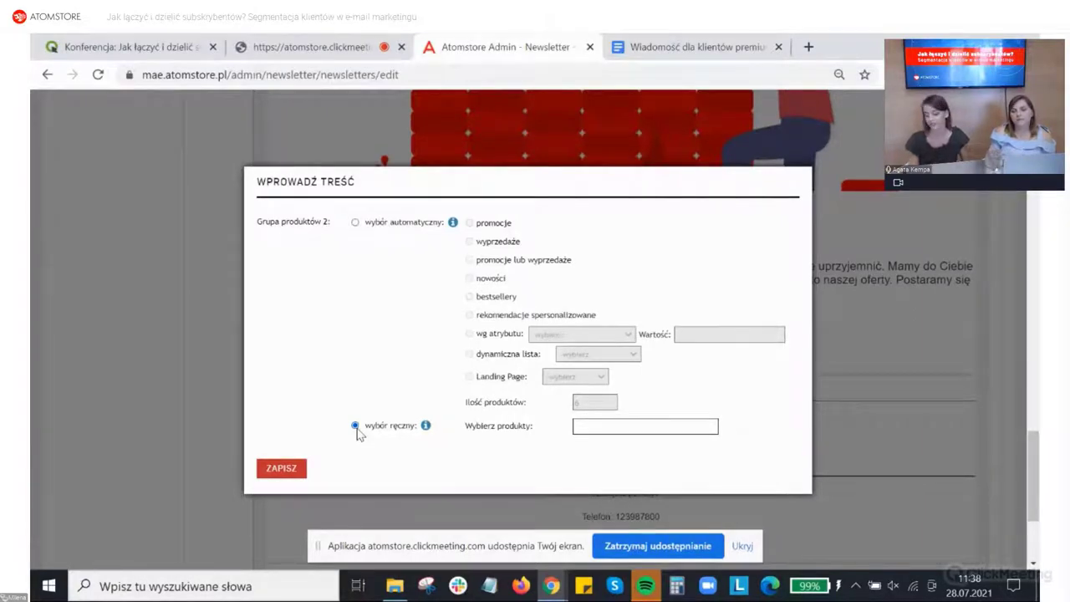
click(586, 425)
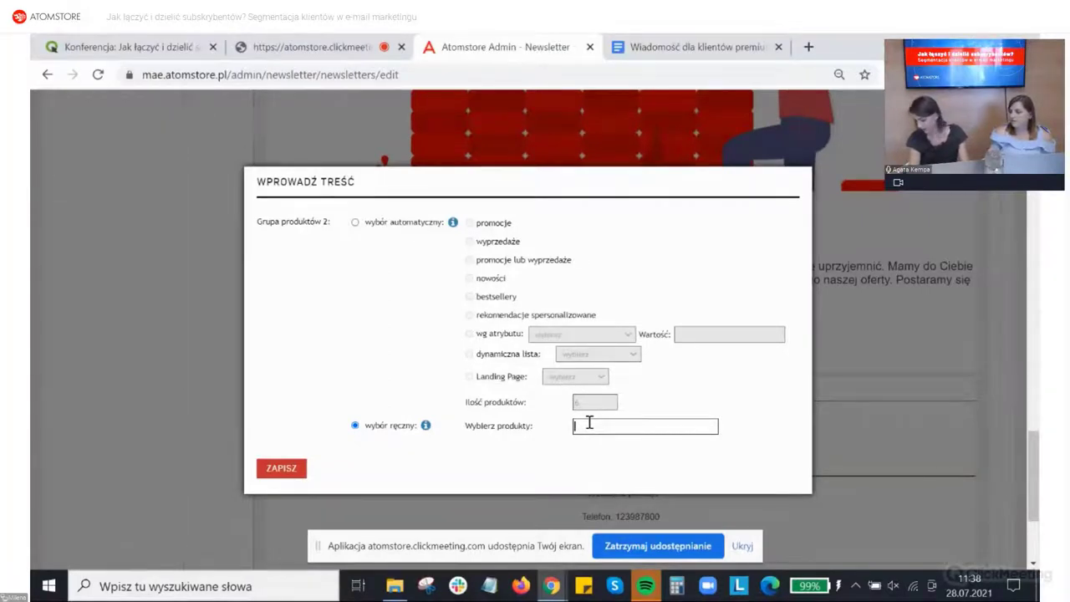
text(k)
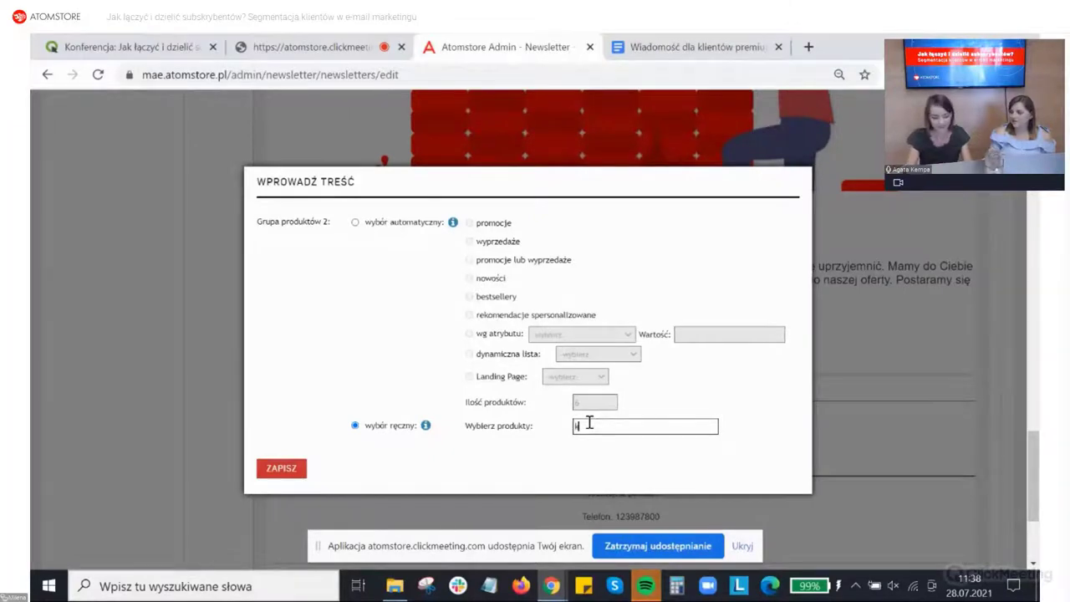
text(urs)
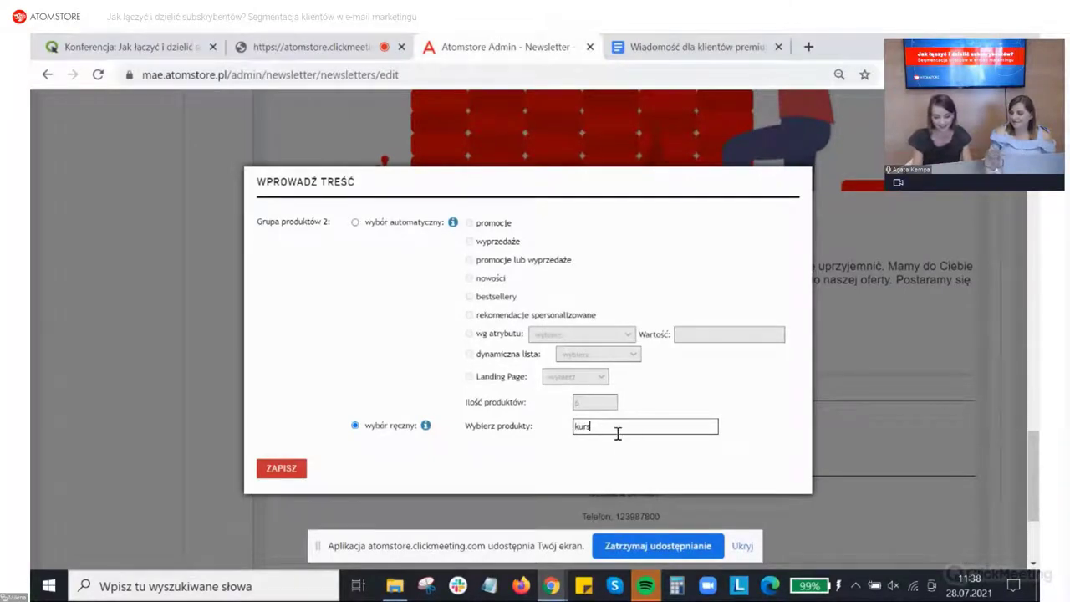
key(BackSpace)
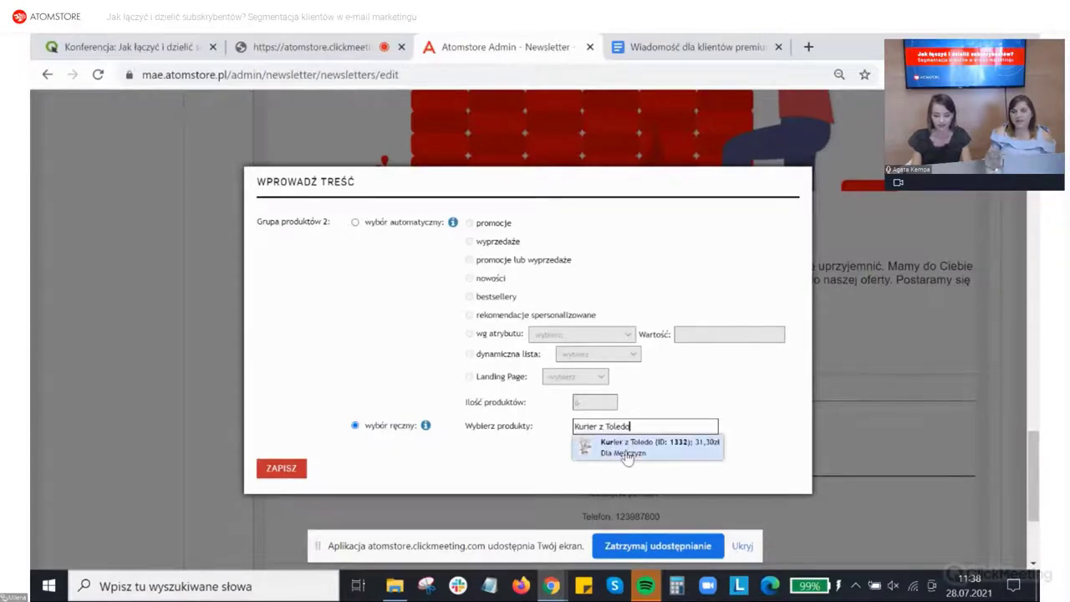
click(625, 442)
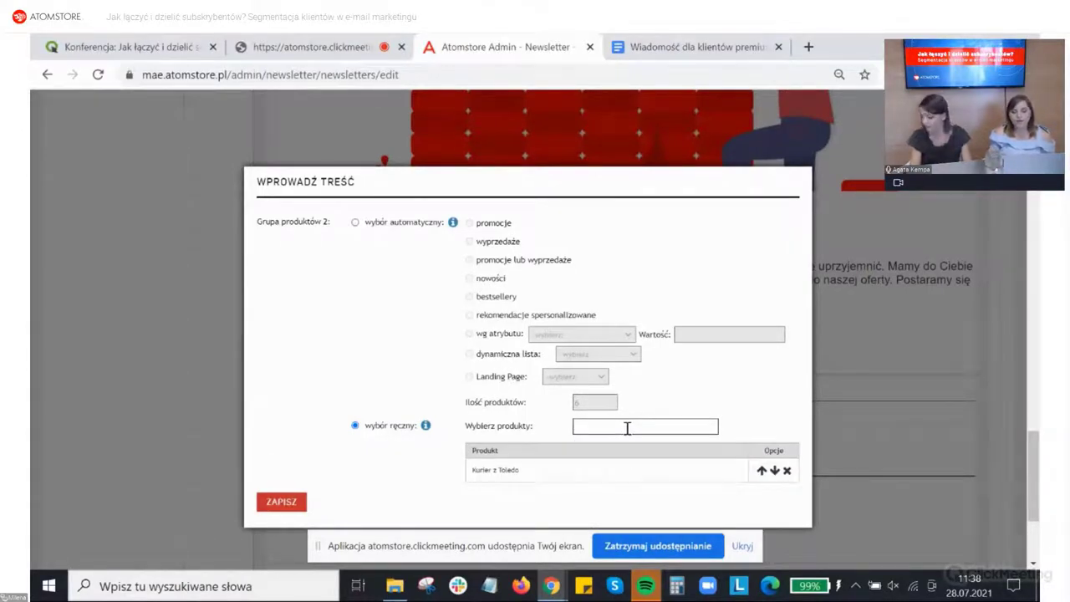
text(pakie)
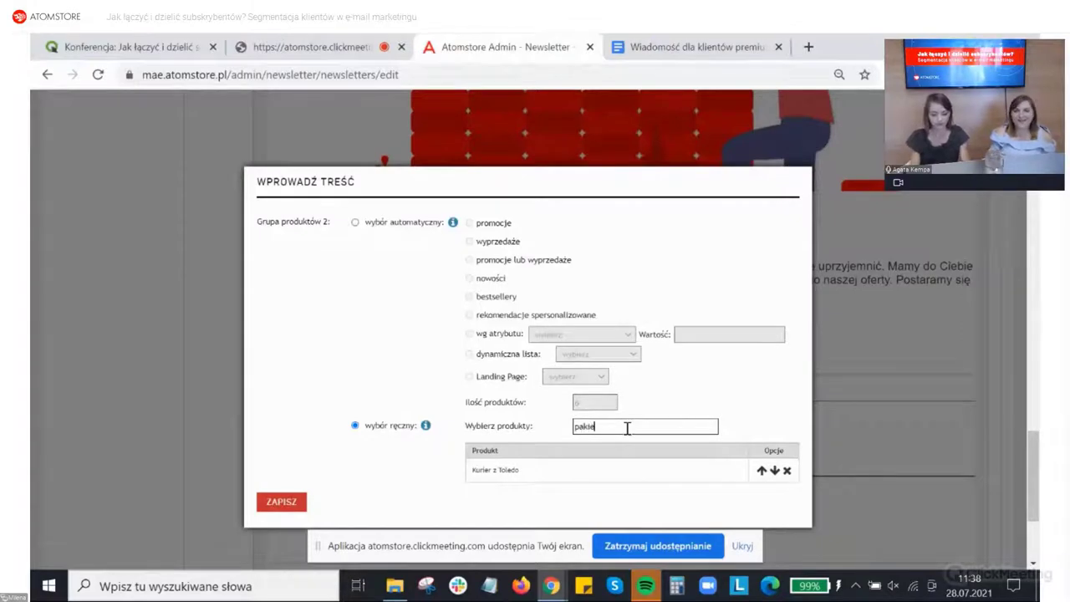
text(t)
key(Down)
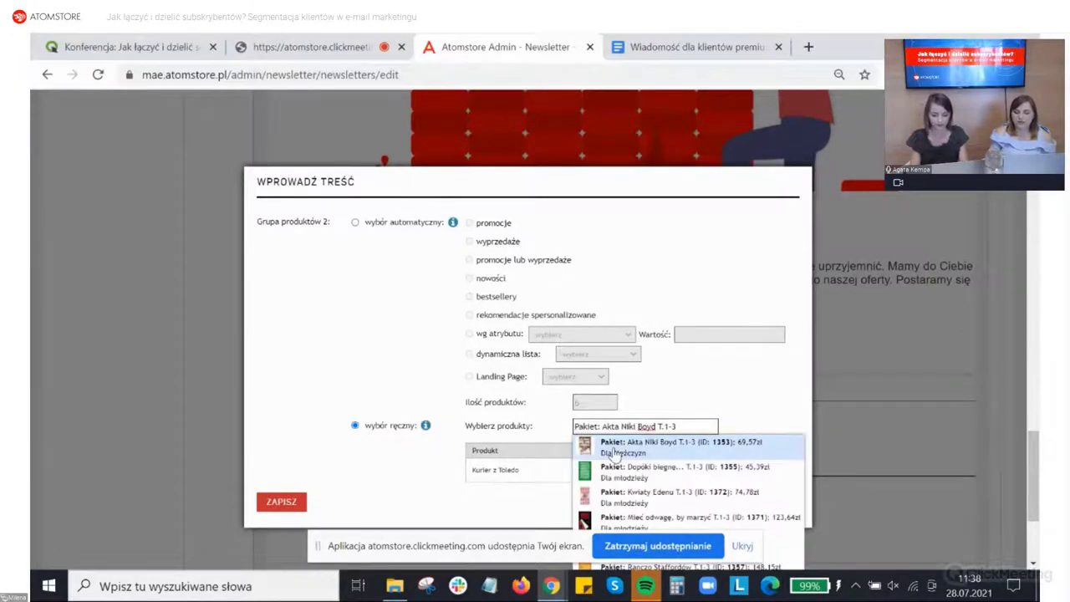
click(644, 496)
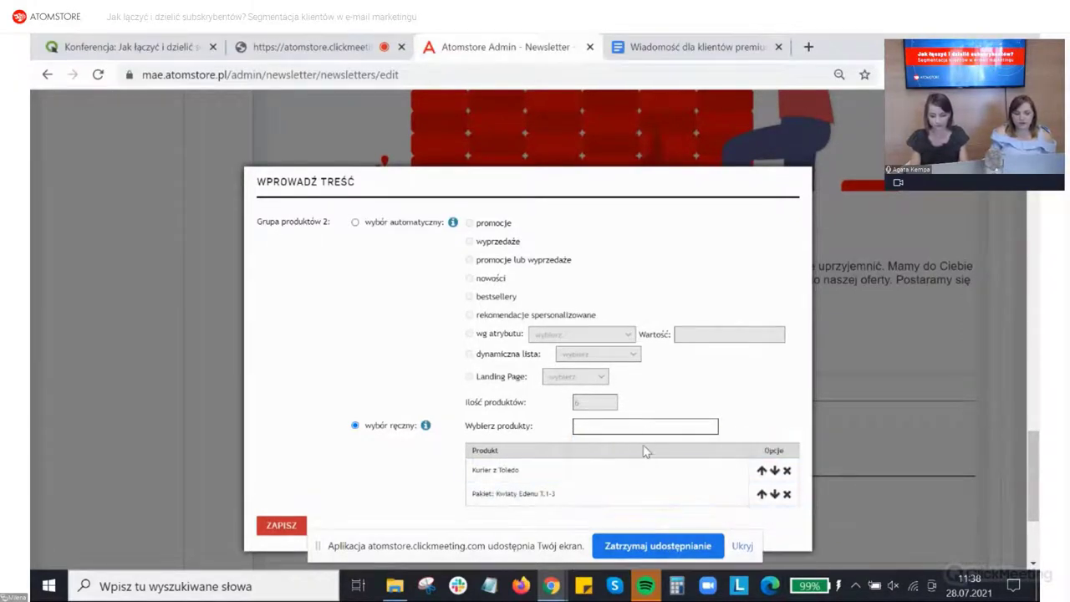
Step: Add International Business English in Everyday Use and Szlaczki karty edukacyjne z pisakiem. 5+
text(Internat)
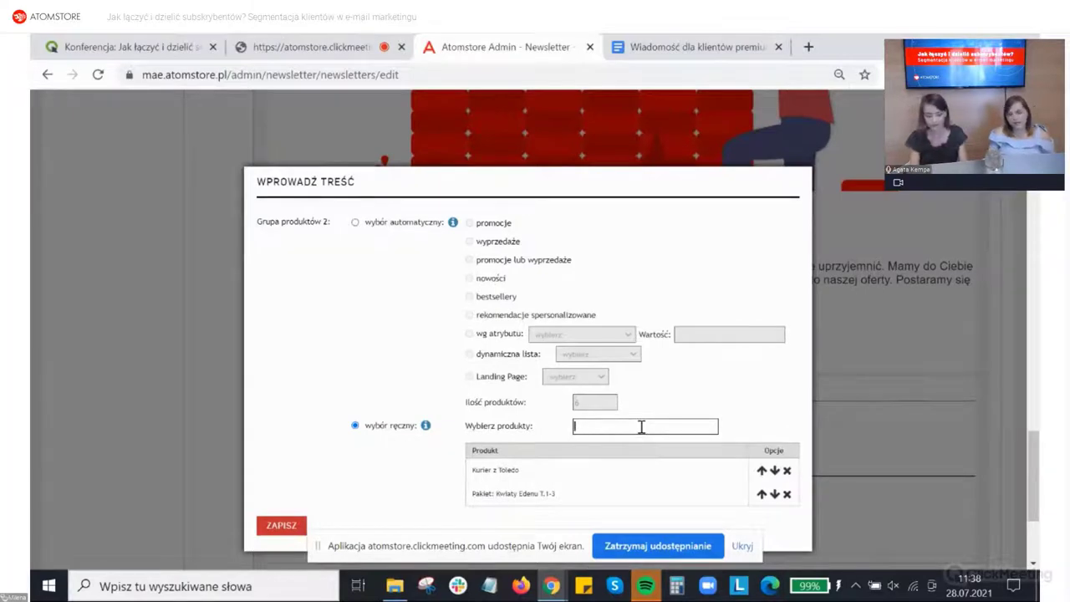
text(ional Business English in Every)
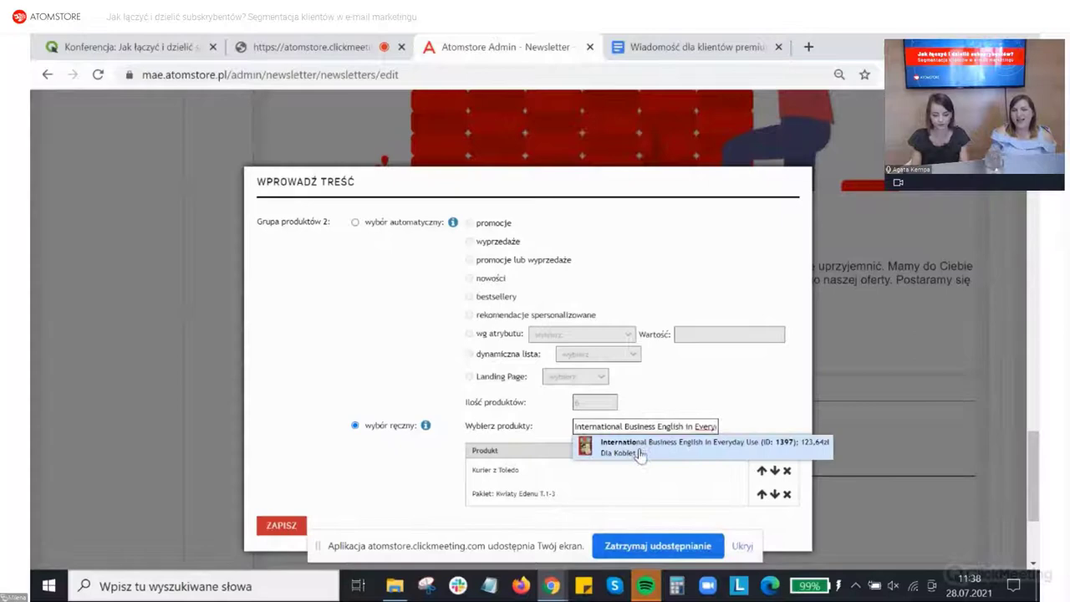
click(641, 452)
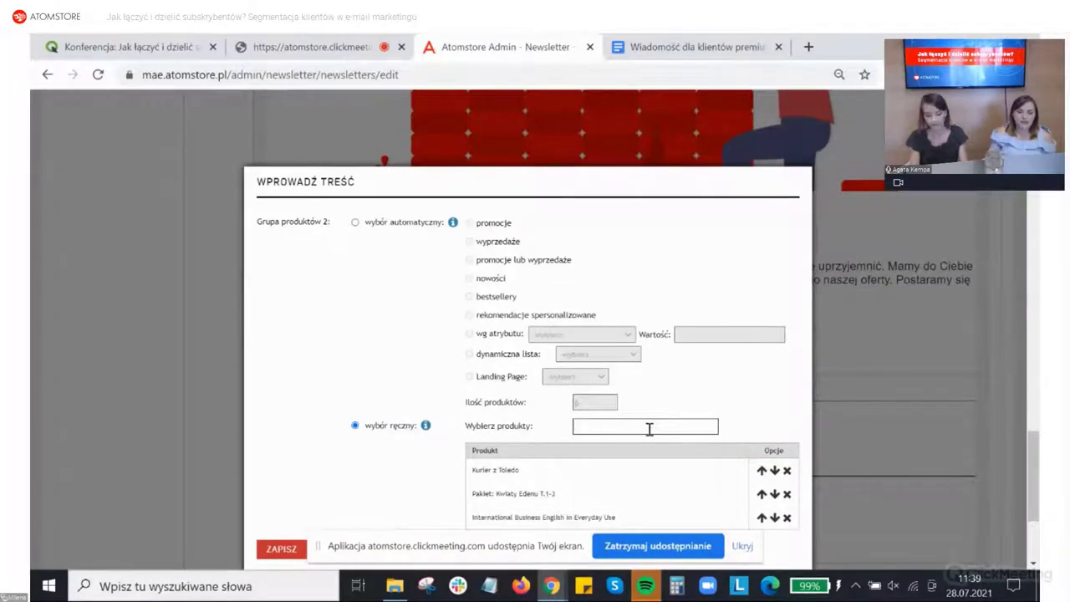
text(kur)
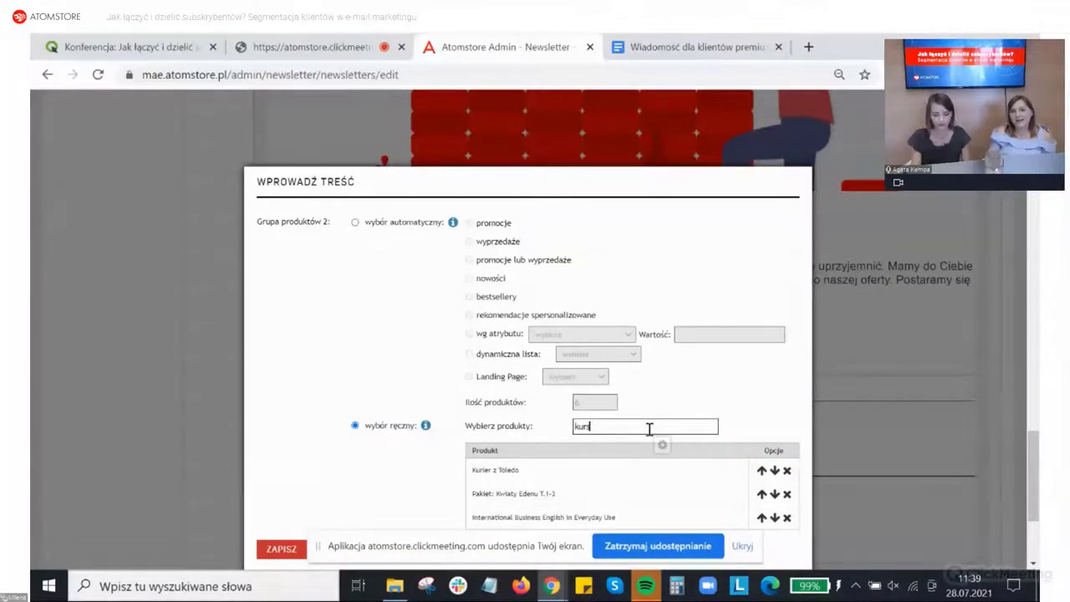
text(s)
key(BackSpace)
key(BackSpace)
key(BackSpace)
key(BackSpace)
text(pisakiem.)
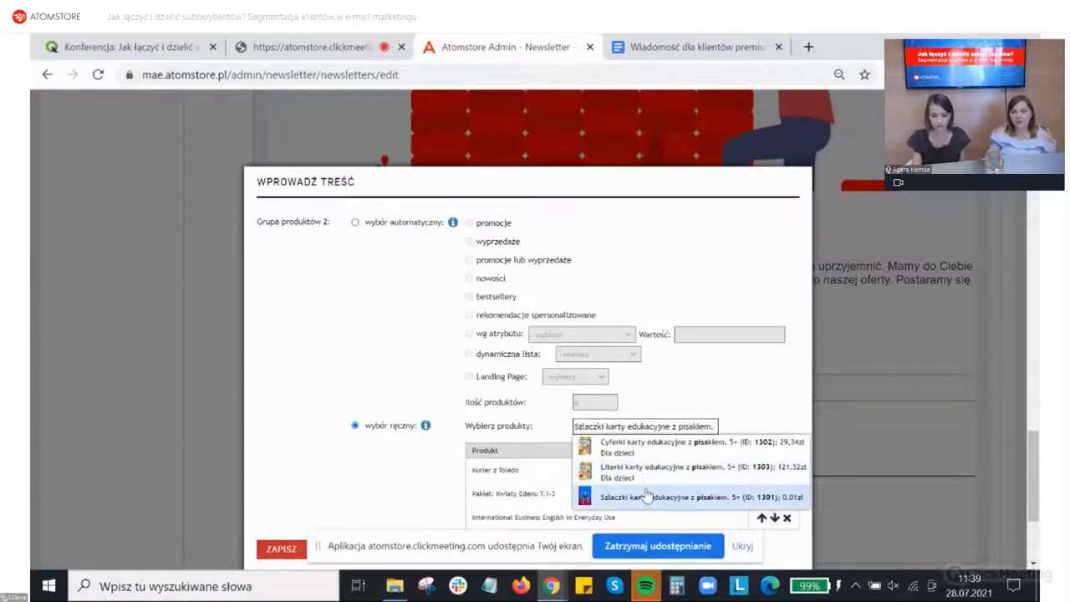
click(642, 497)
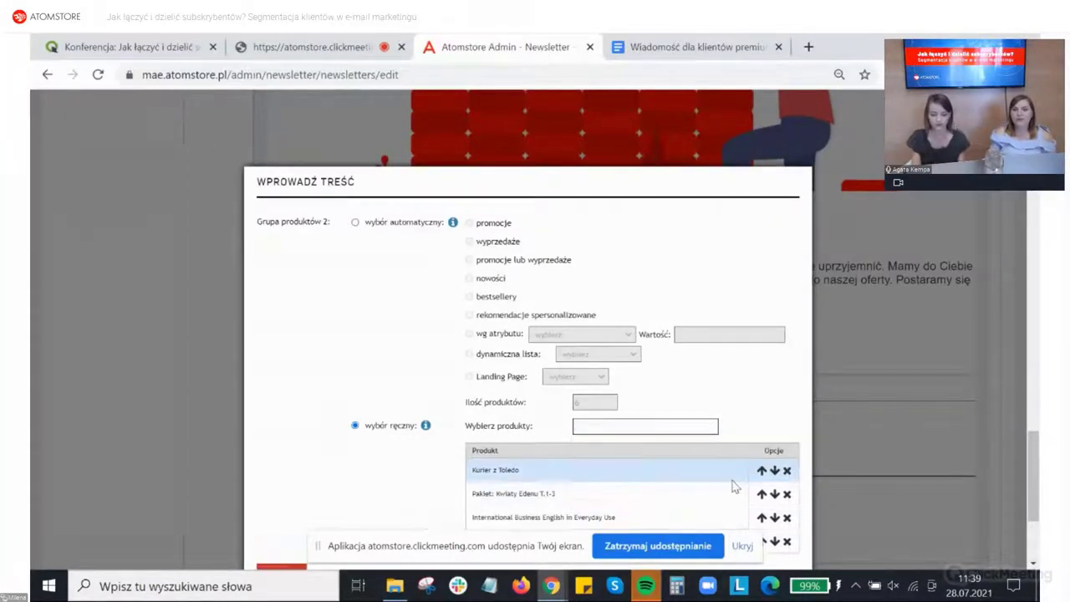
scroll(693, 447, down, 3)
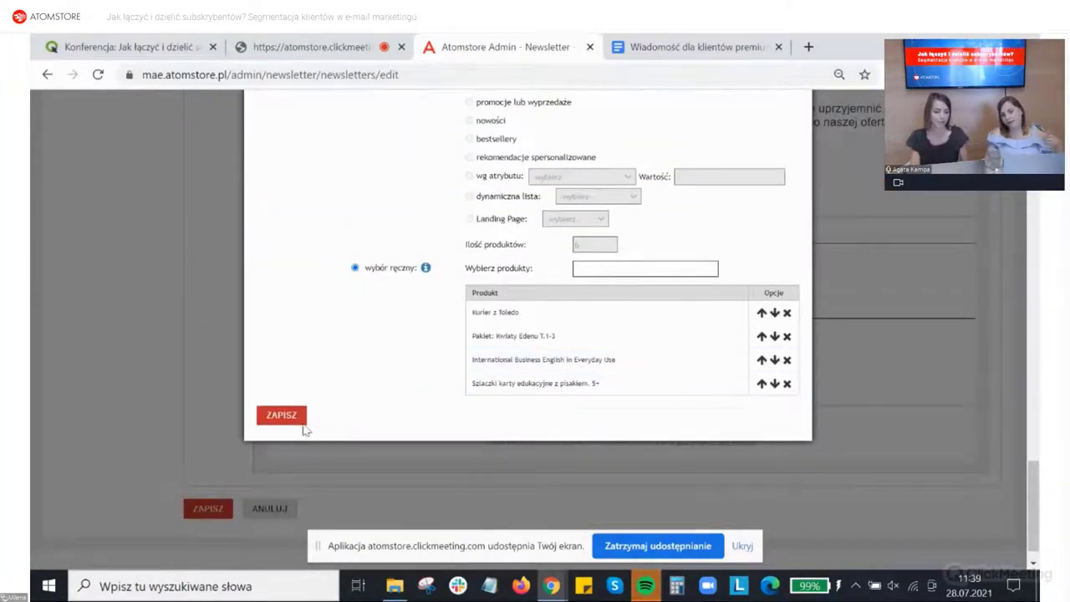
Step: Save the four hand-picked products and check their grid with prices in the preview
click(282, 415)
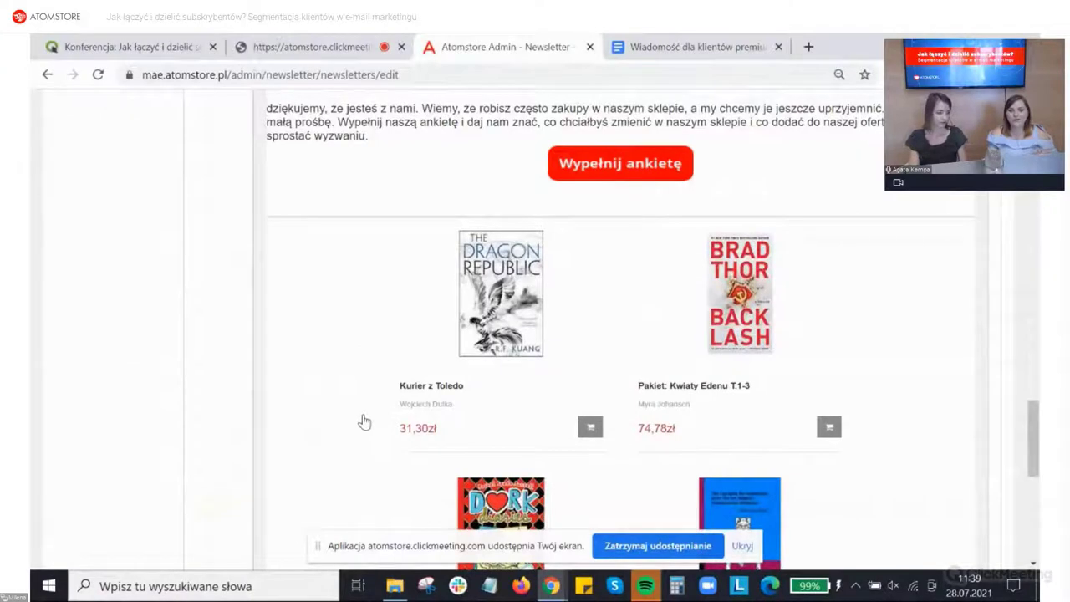
scroll(368, 419, down, 2)
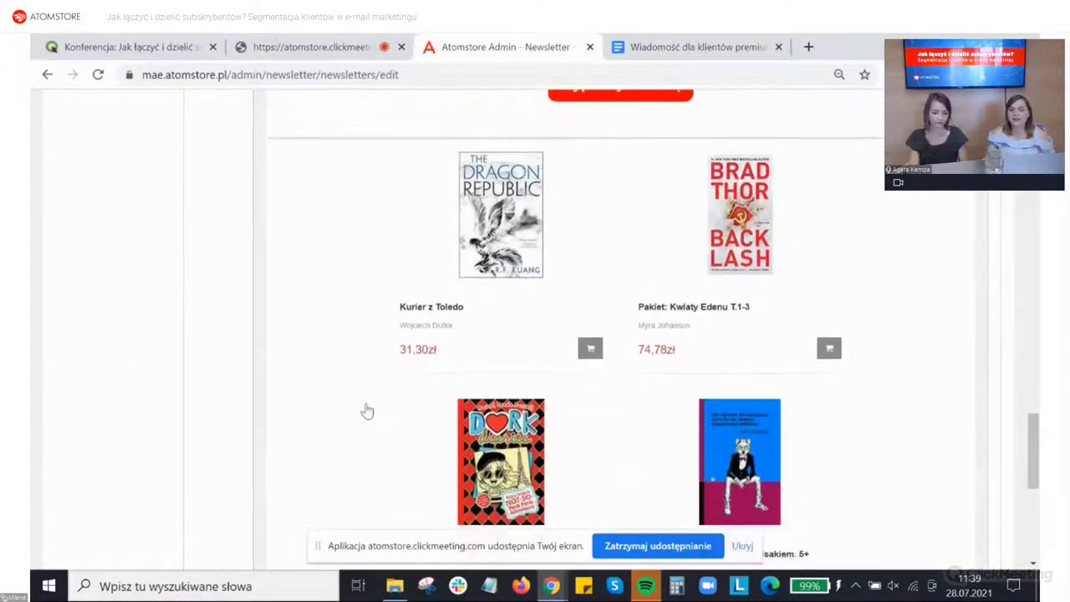
scroll(368, 410, down, 4)
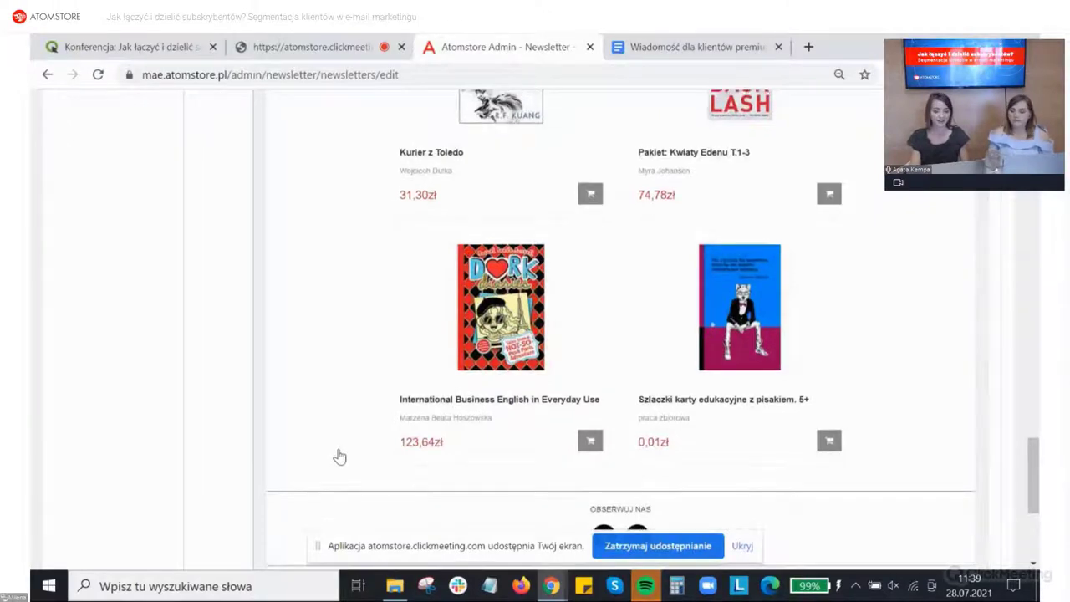
scroll(339, 456, up, 2)
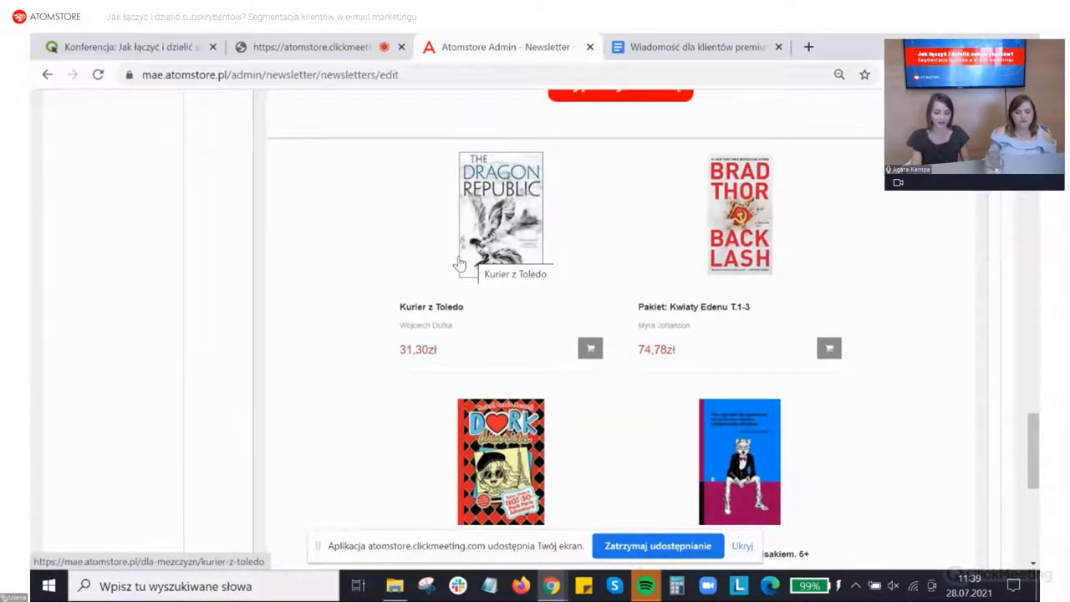
scroll(459, 263, down, 2)
scroll(459, 264, down, 5)
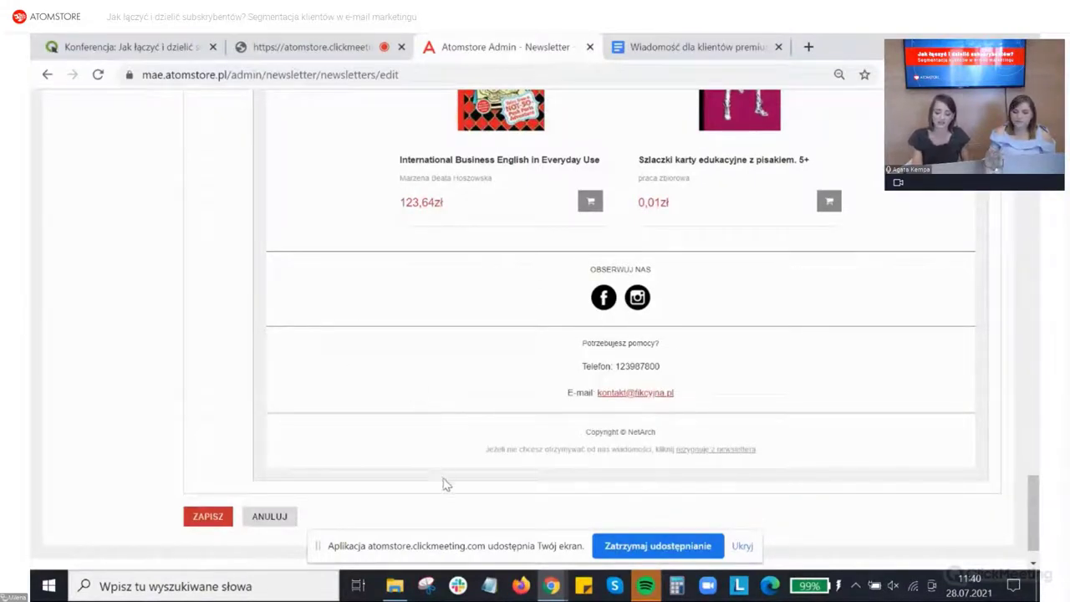
triple_click(761, 450)
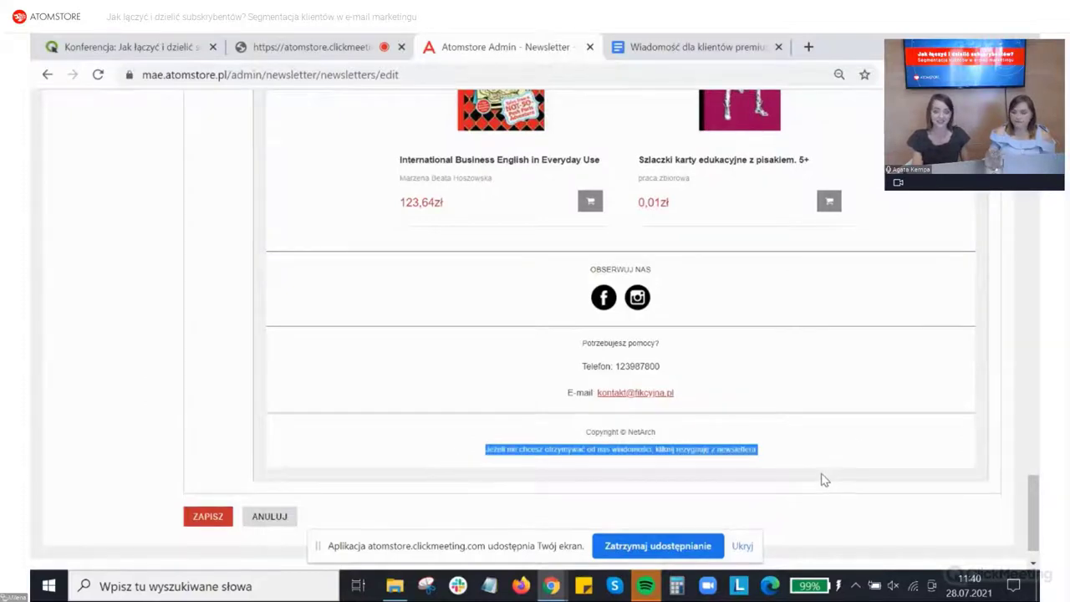
drag(486, 450, 481, 453)
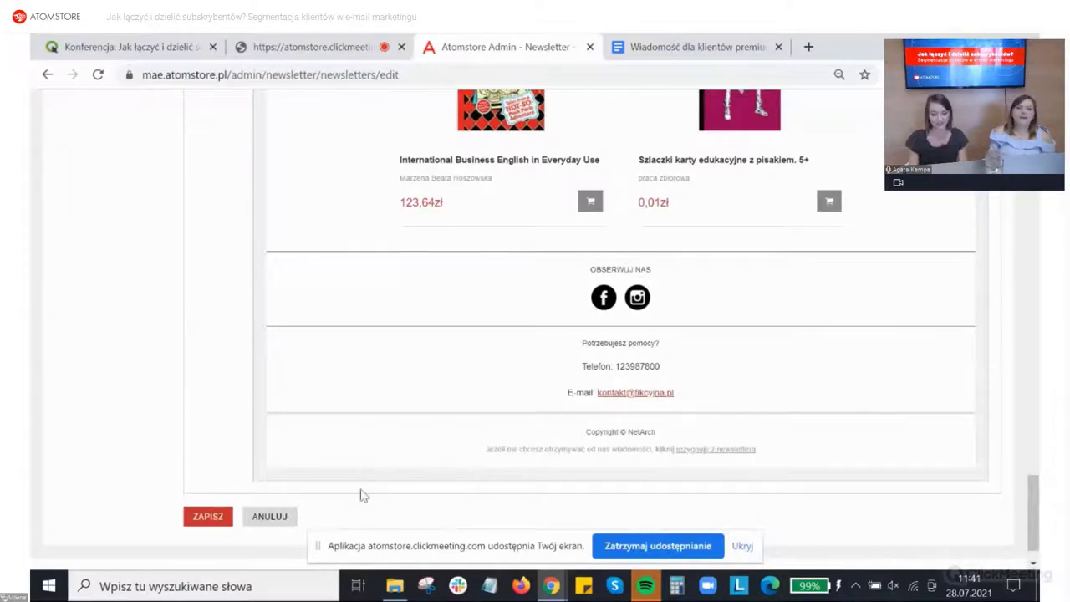
Step: Save the 'Dziękujemy, że jesteś z nami' newsletter as a draft
click(202, 518)
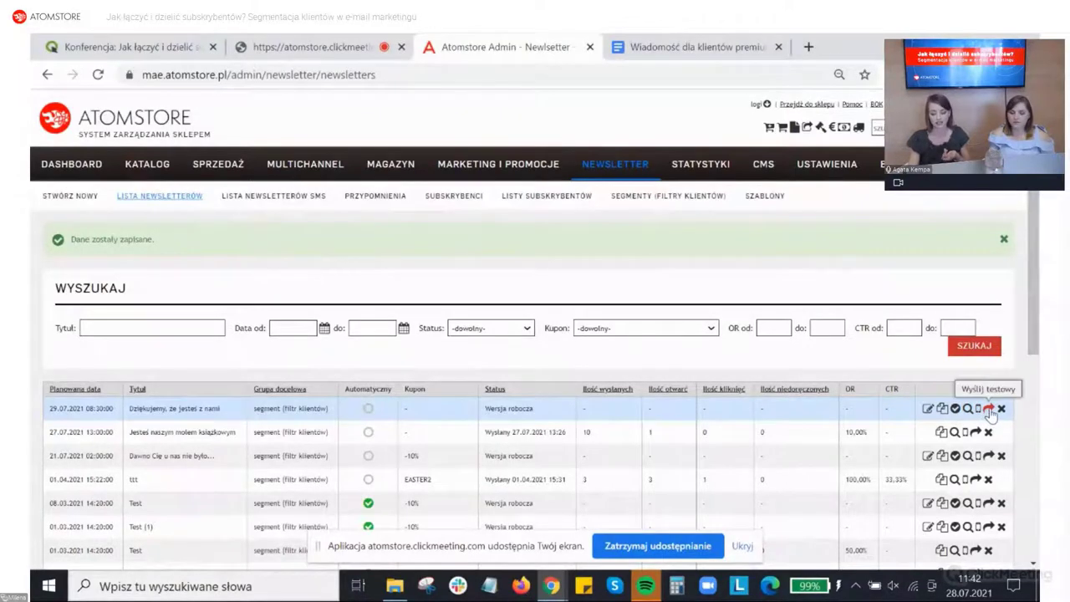
Step: Send a test copy of the draft newsletter to a test e-mail address
click(989, 409)
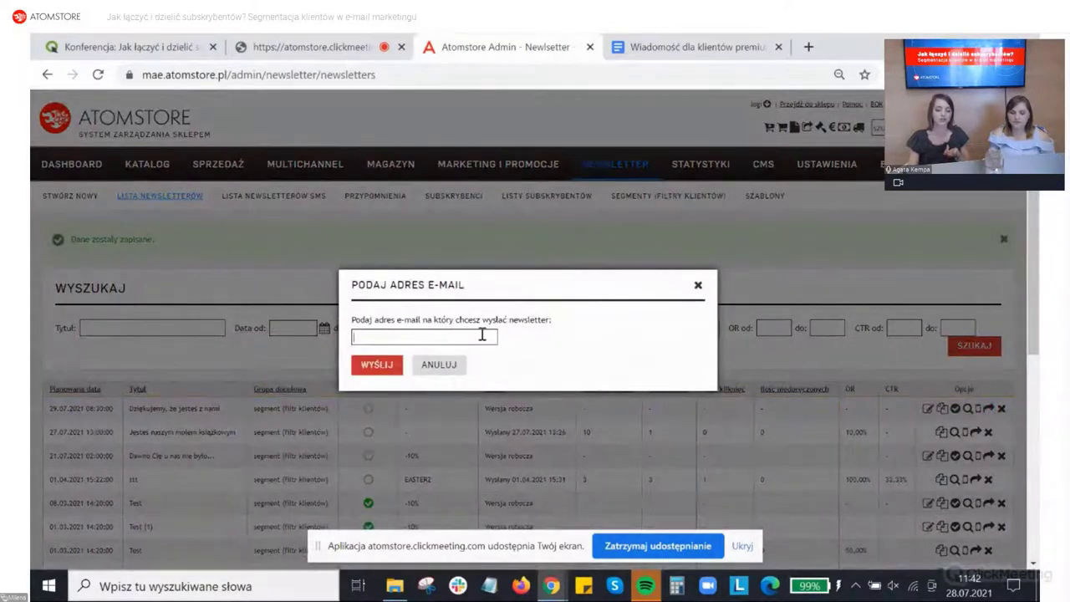
click(482, 334)
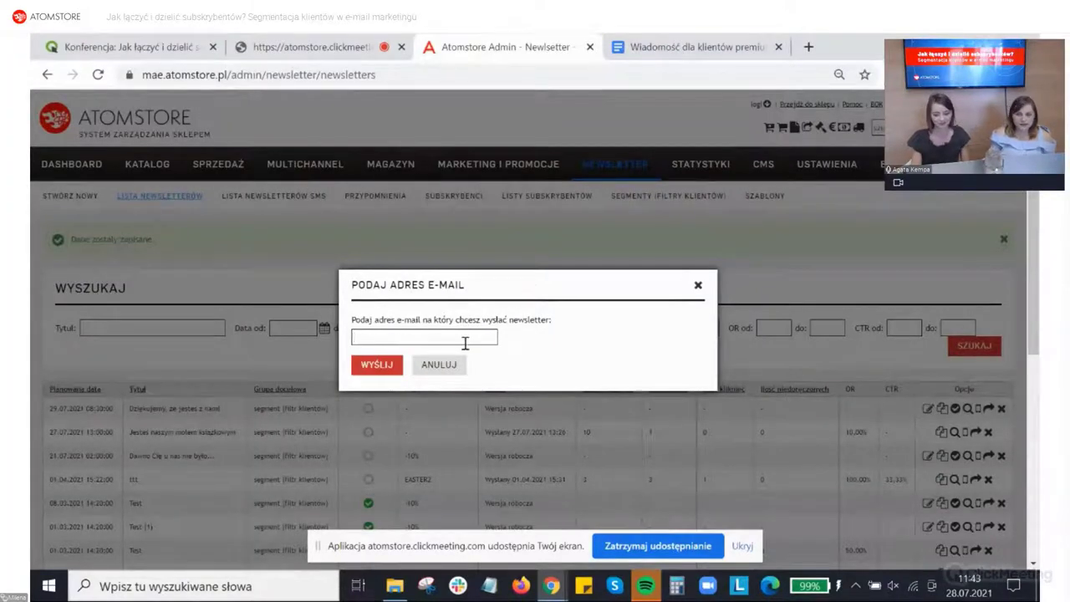
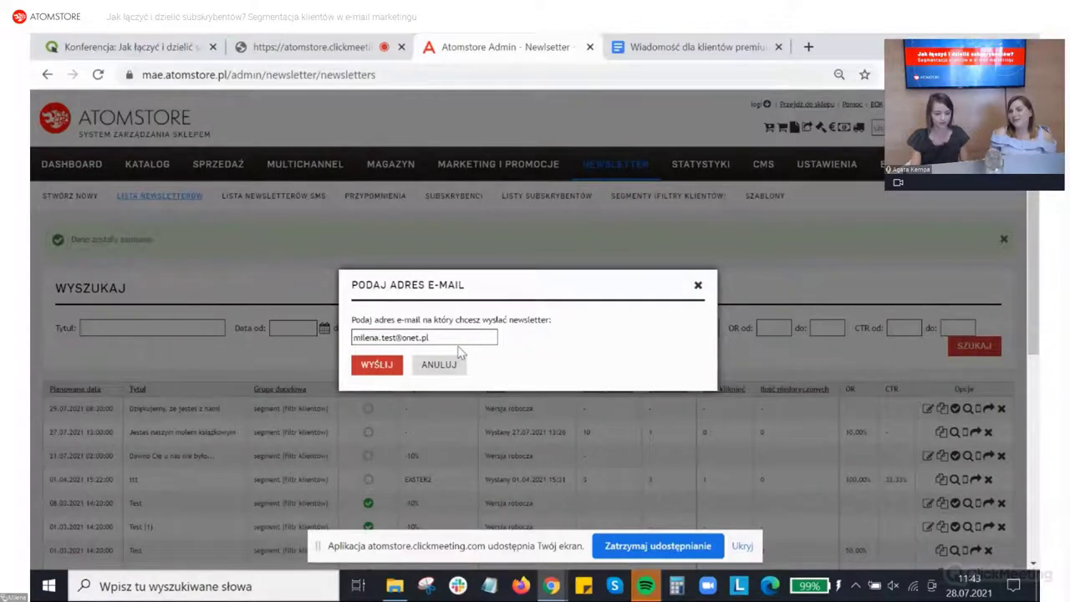
click(386, 366)
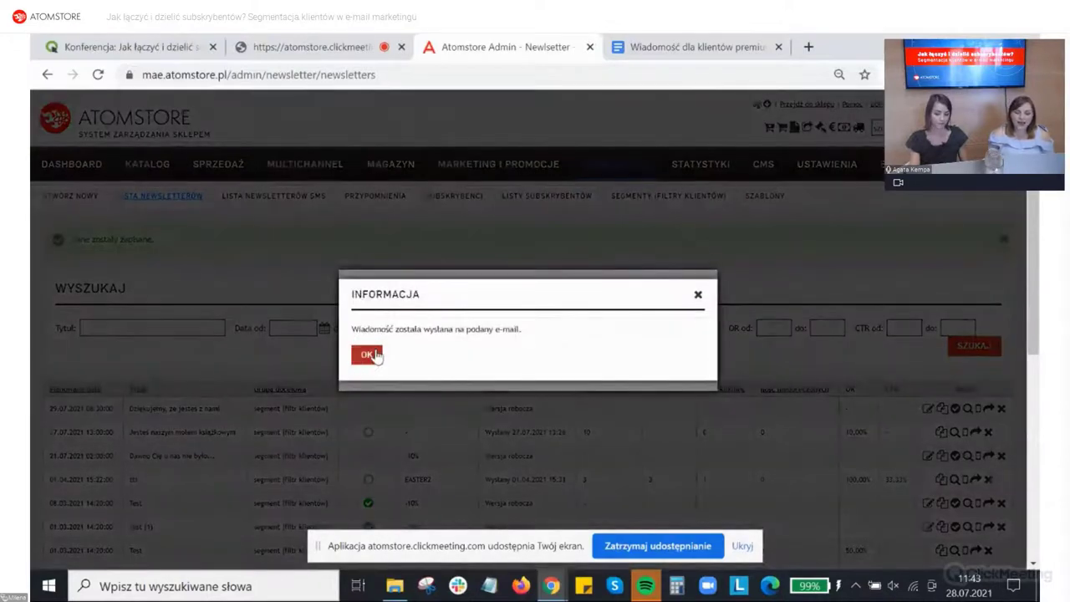
Step: Dismiss the test-send confirmation and go to Segmenty (filtry klientów)
click(368, 355)
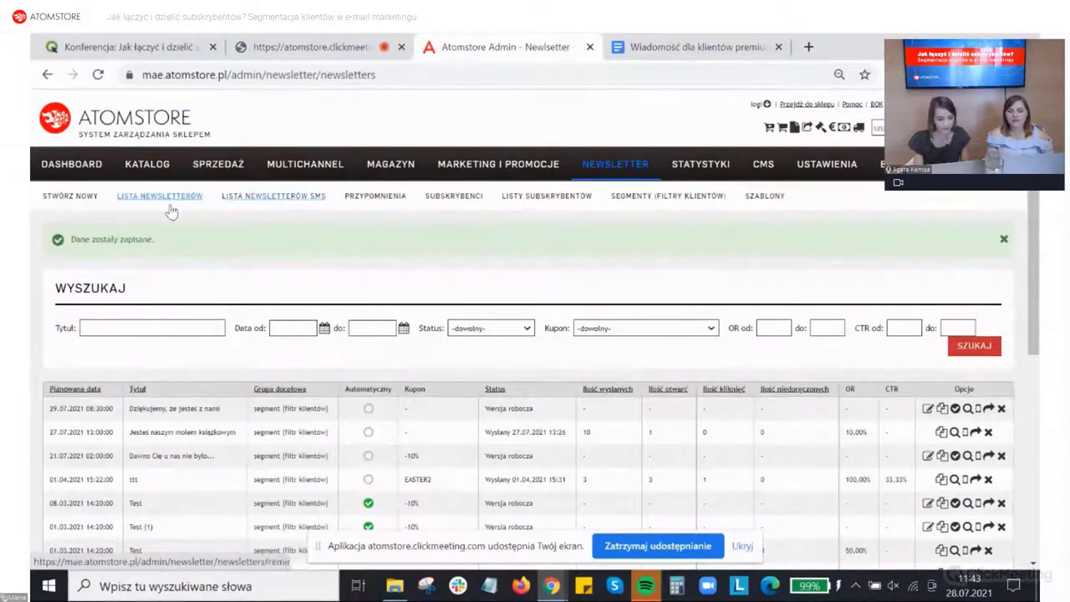
click(665, 195)
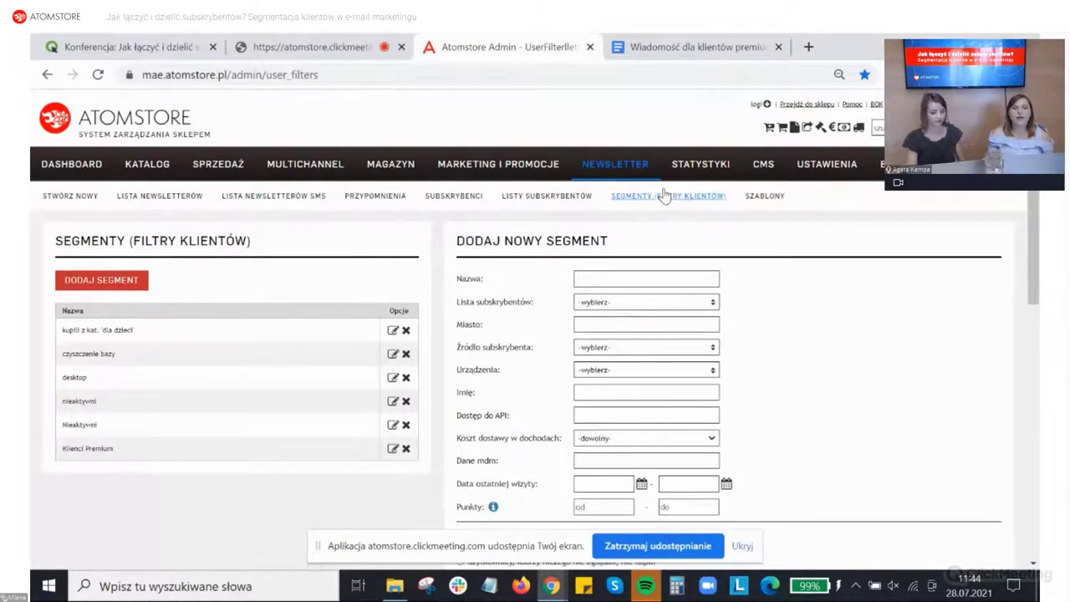
Step: Edit the existing segment kupili z kat. 'dla dzieci'
click(393, 331)
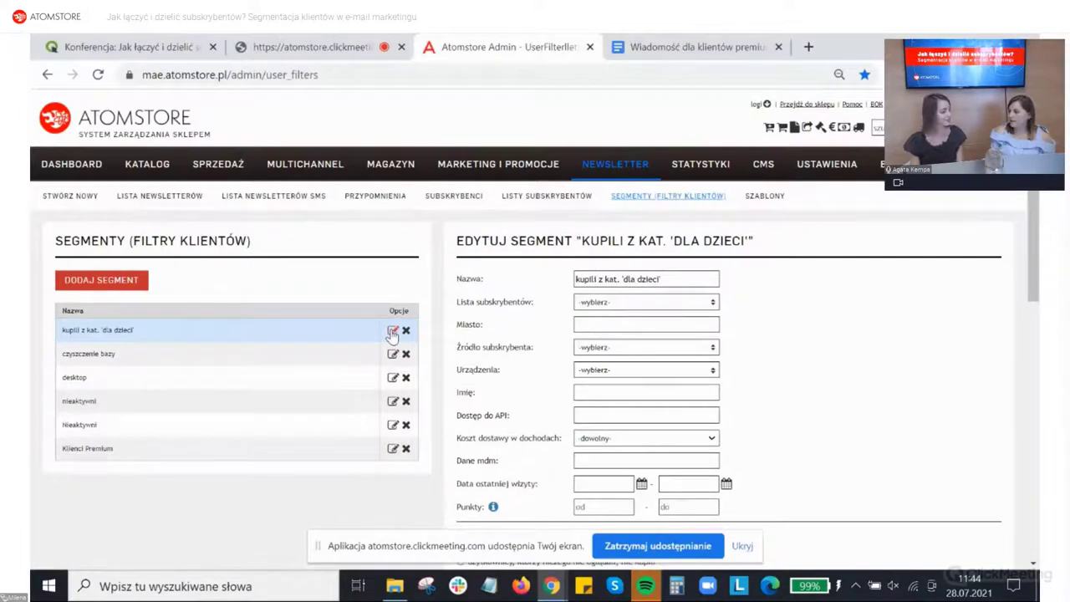
scroll(677, 297, down, 1)
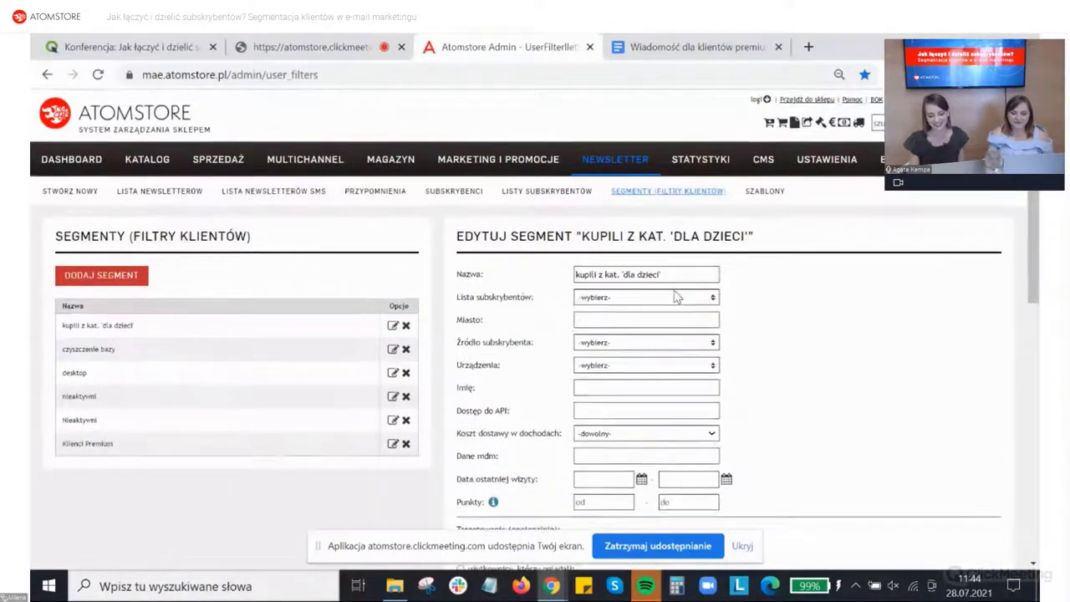
scroll(678, 297, down, 1)
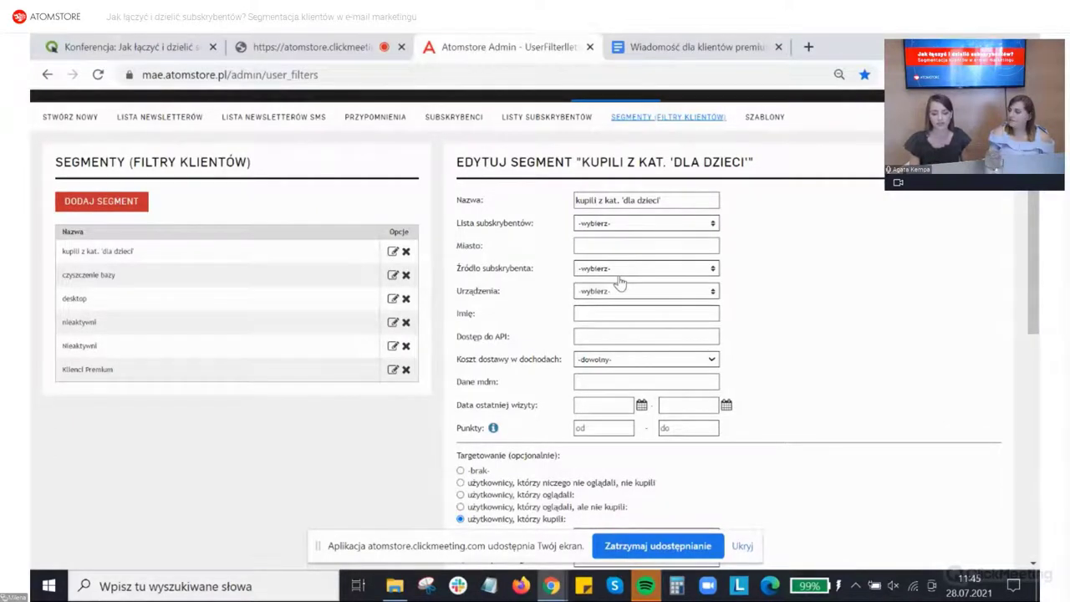
click(690, 194)
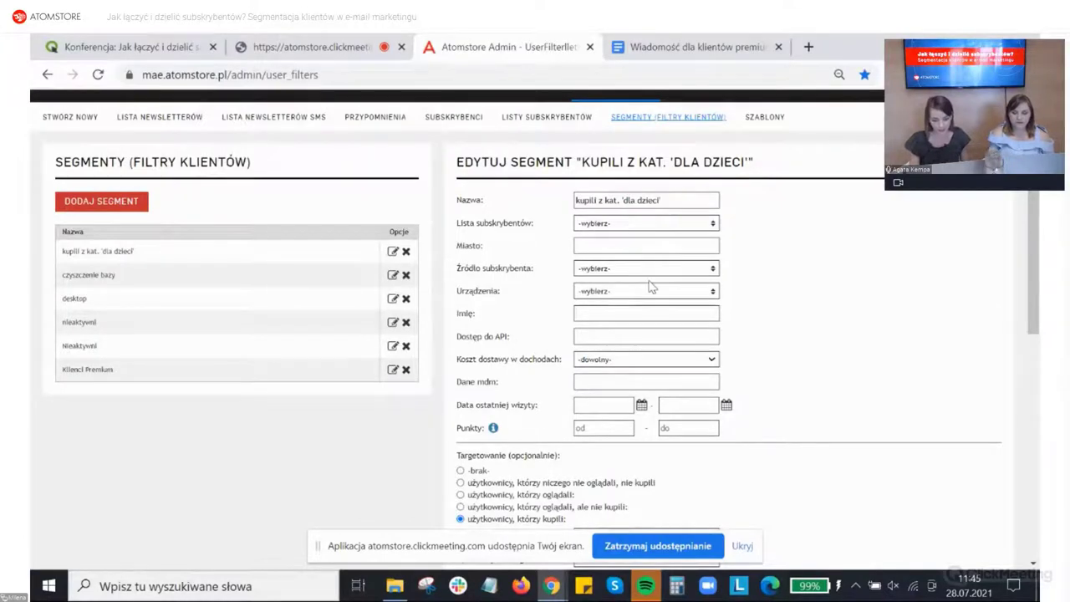
scroll(652, 289, down, 1)
scroll(653, 290, down, 1)
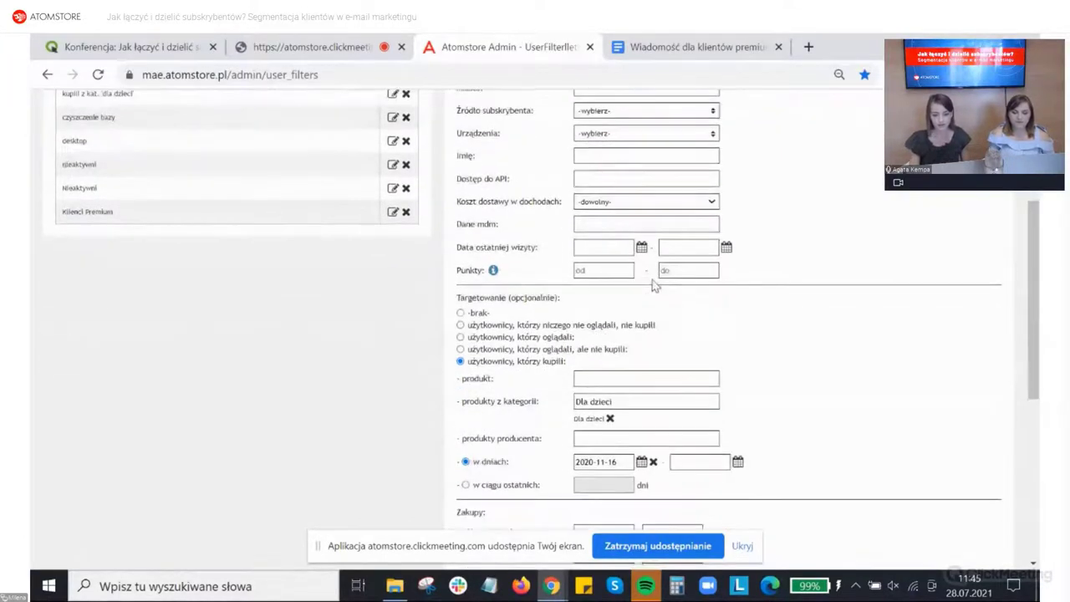
scroll(655, 285, down, 1)
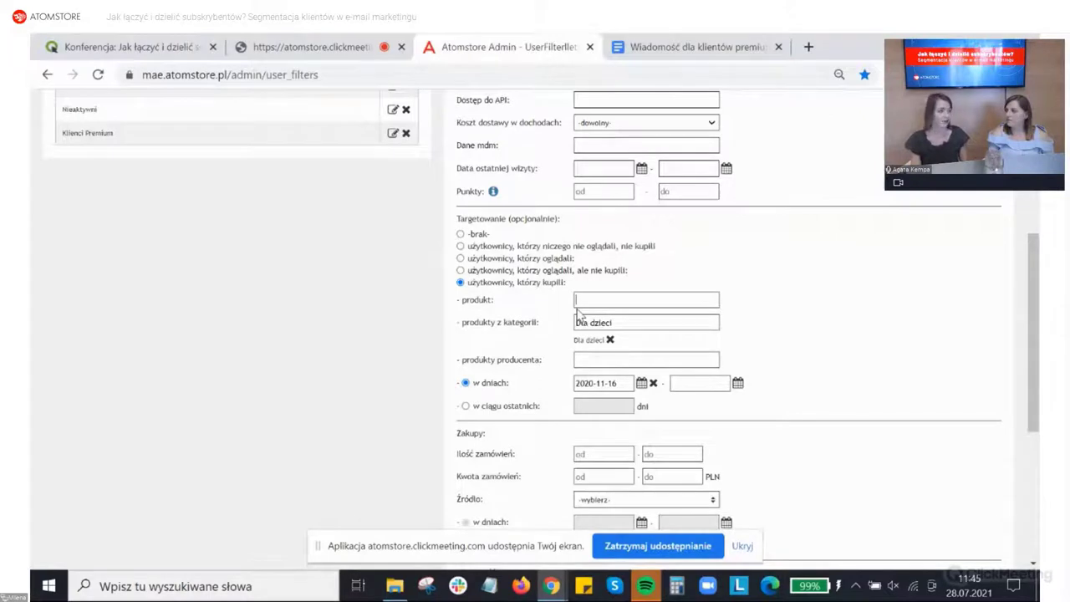
click(579, 308)
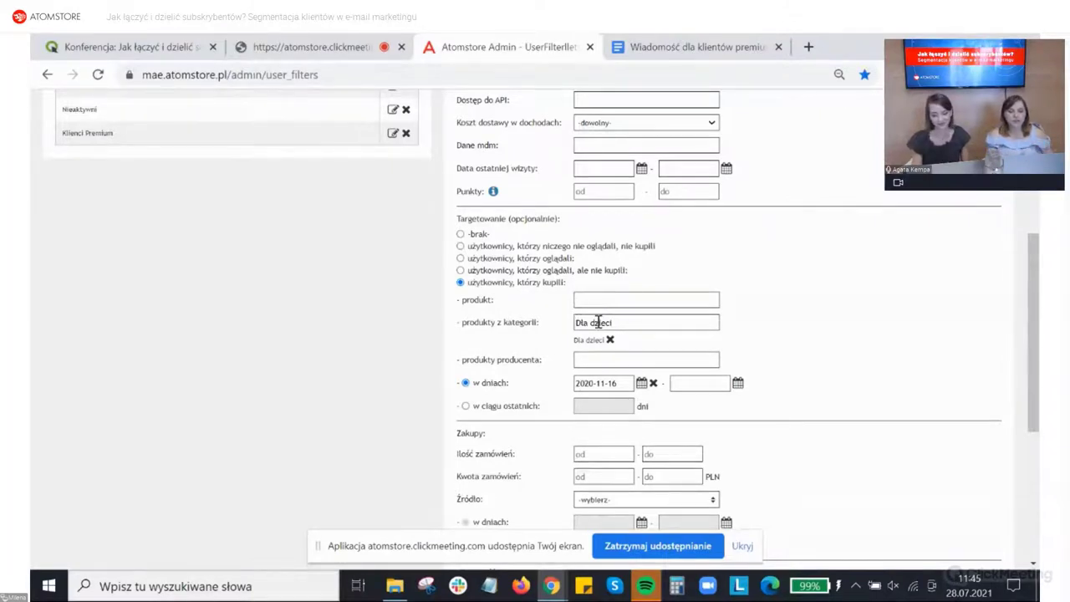
scroll(599, 323, down, 1)
scroll(599, 323, down, 1)
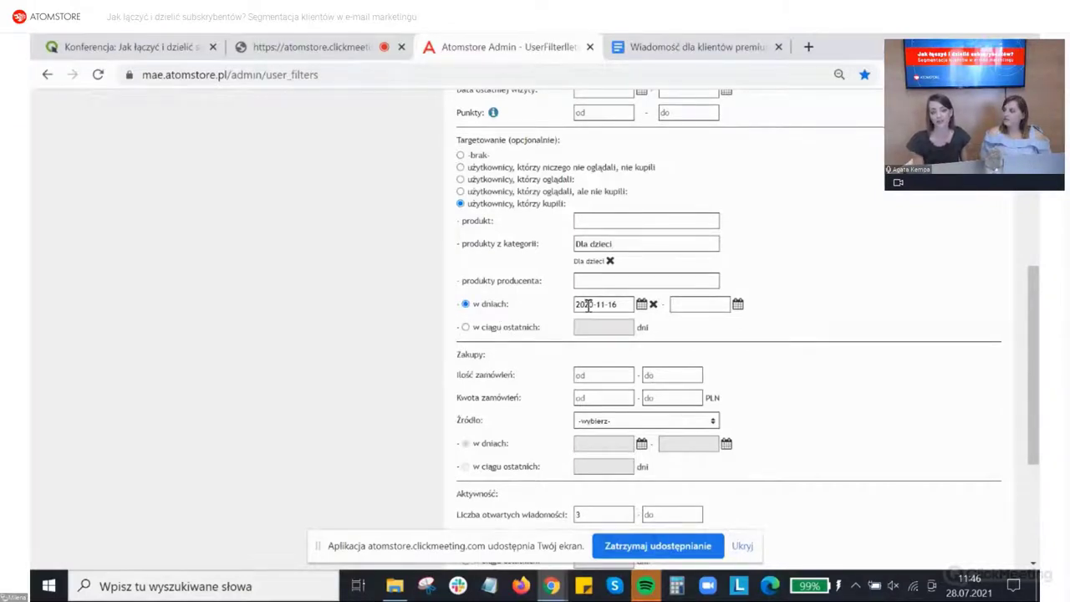
click(588, 305)
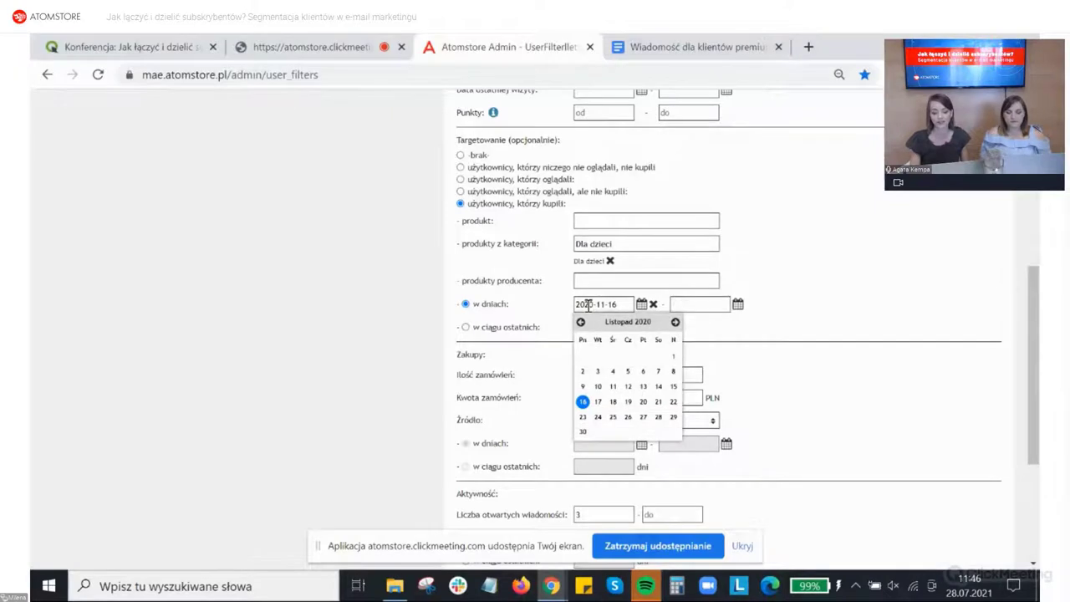
click(562, 309)
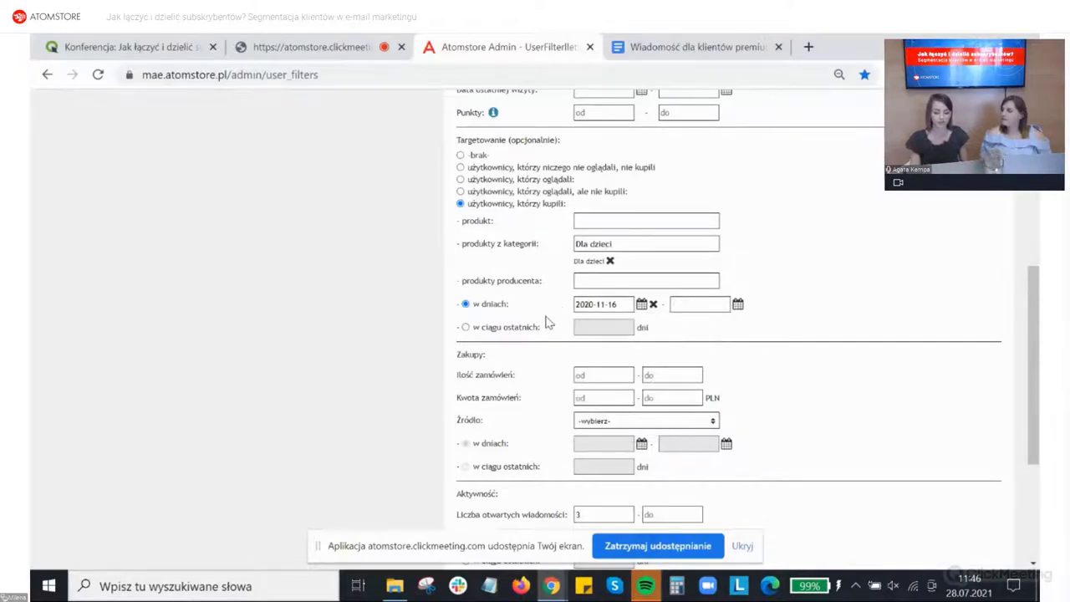
scroll(548, 322, down, 2)
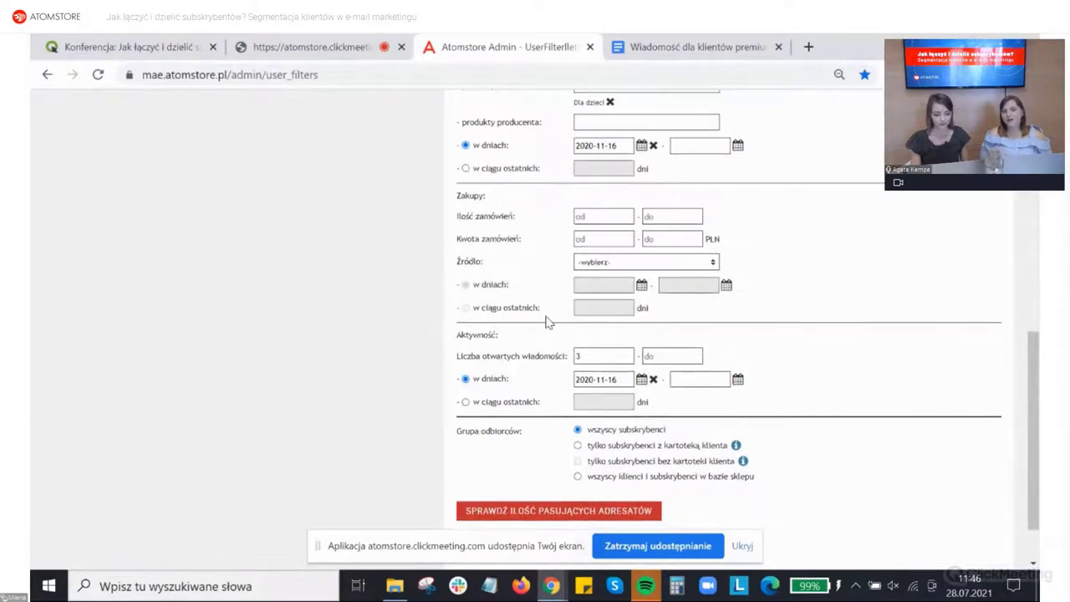
scroll(548, 323, down, 1)
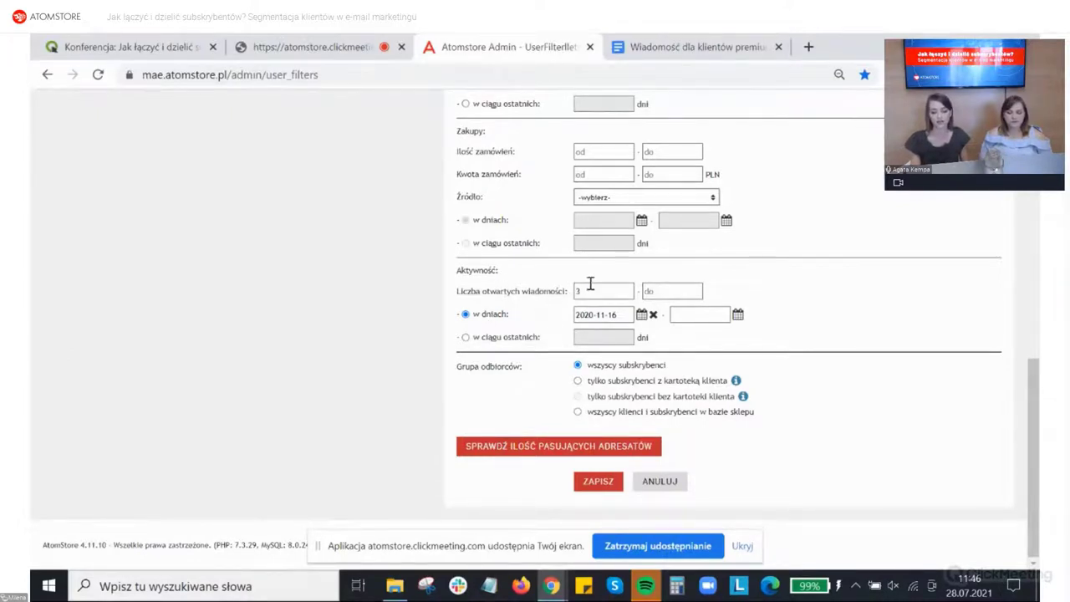
drag(591, 291, 575, 294)
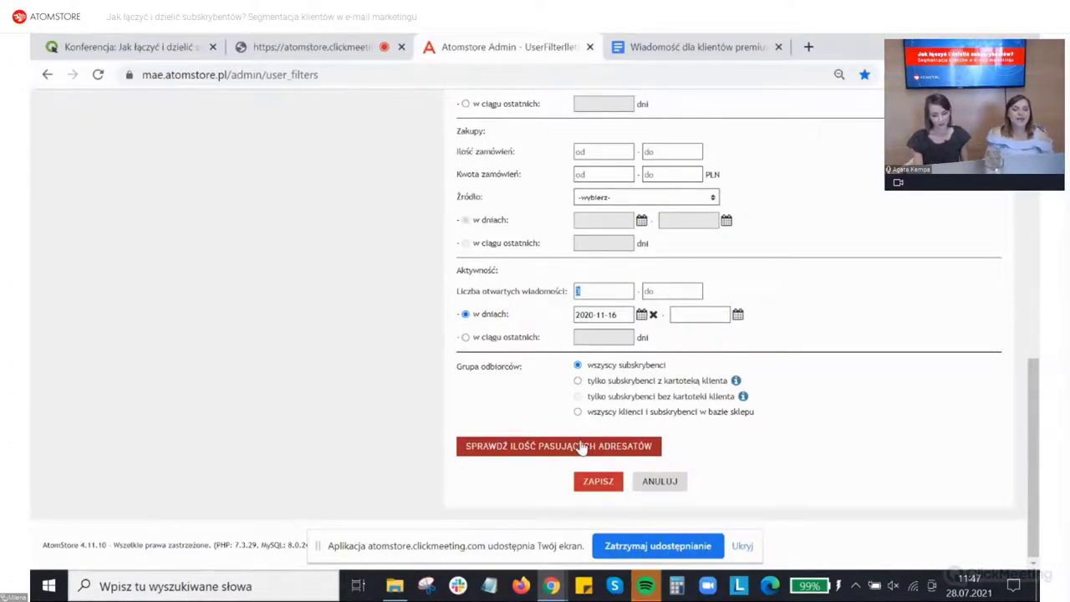
scroll(583, 447, up, 15)
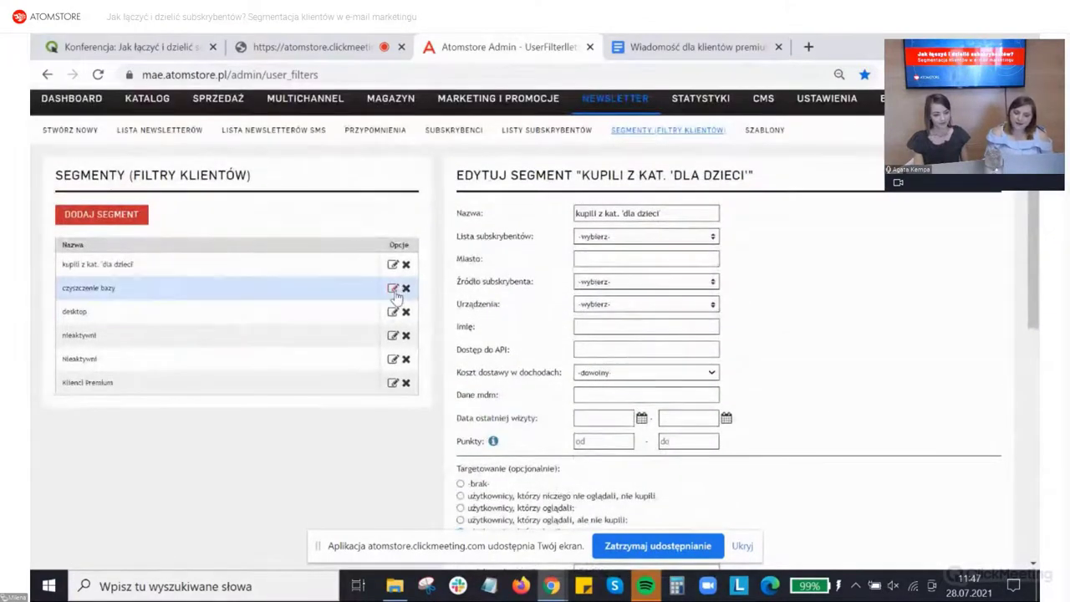
Step: Review the czyszczenie bazy segment: Marketing list, no views or purchases in 180 days
click(393, 289)
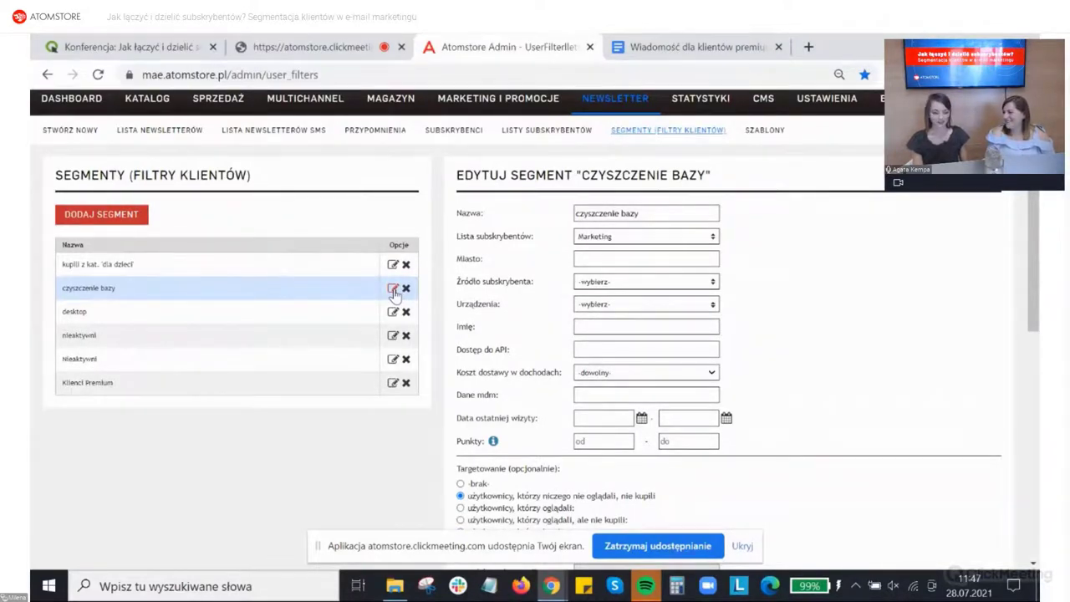
click(609, 241)
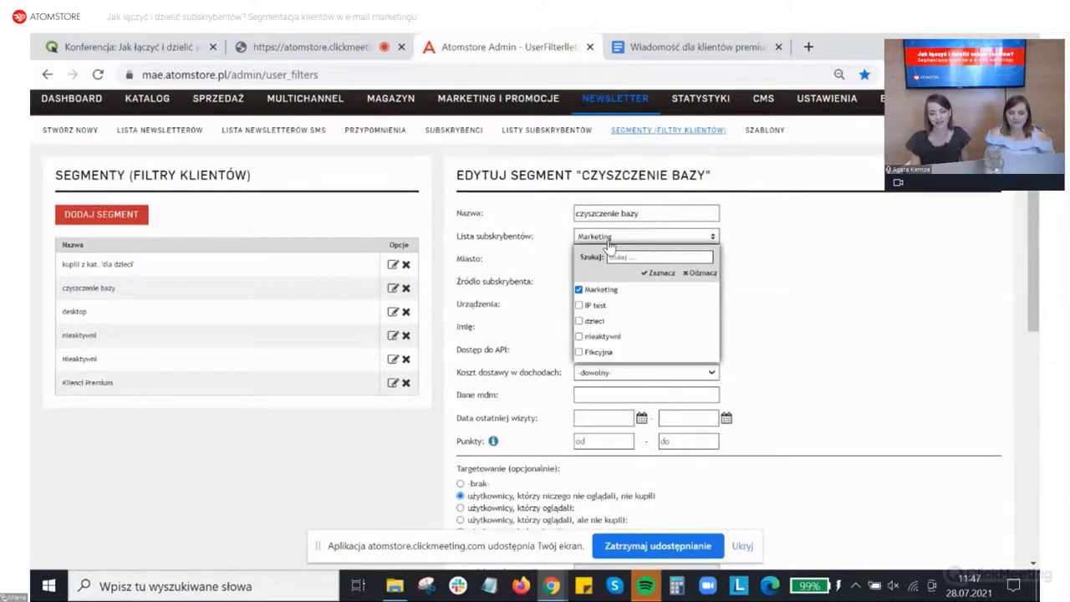
click(556, 253)
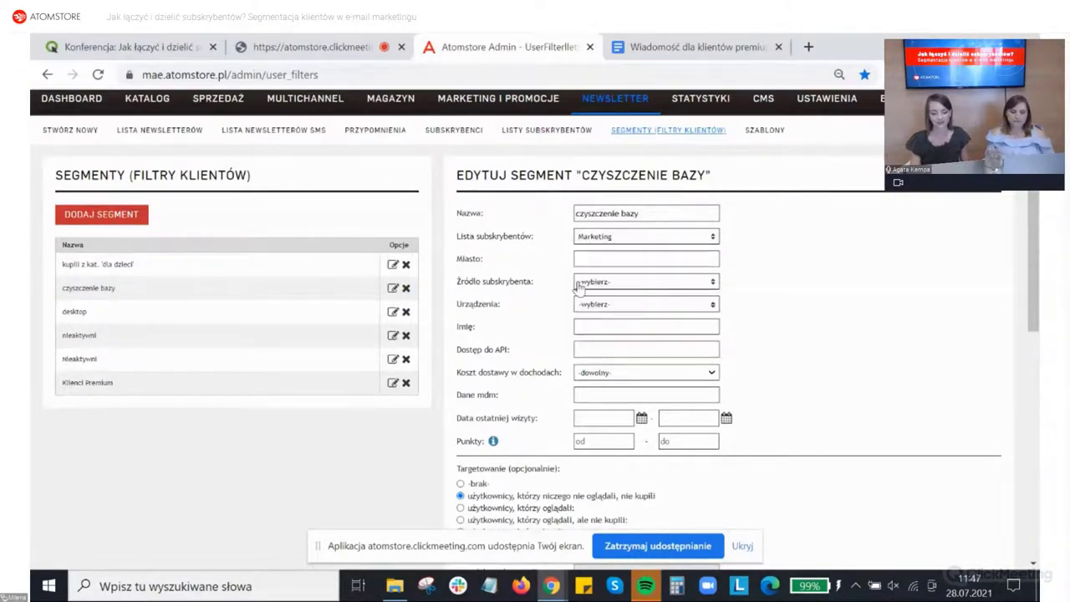
scroll(583, 301, down, 1)
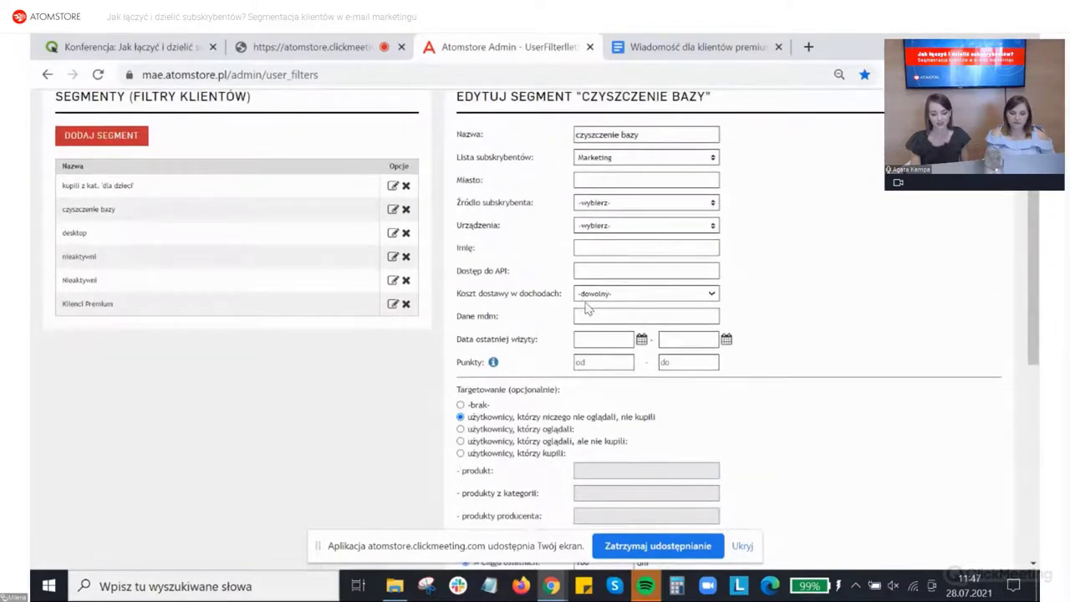
scroll(585, 309, down, 2)
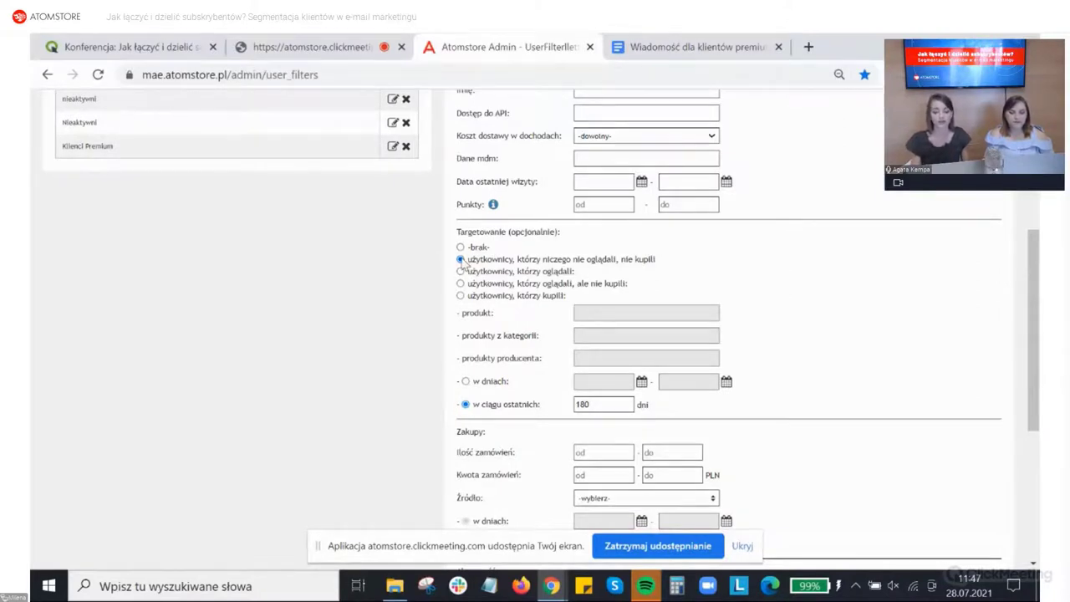
scroll(461, 262, down, 3)
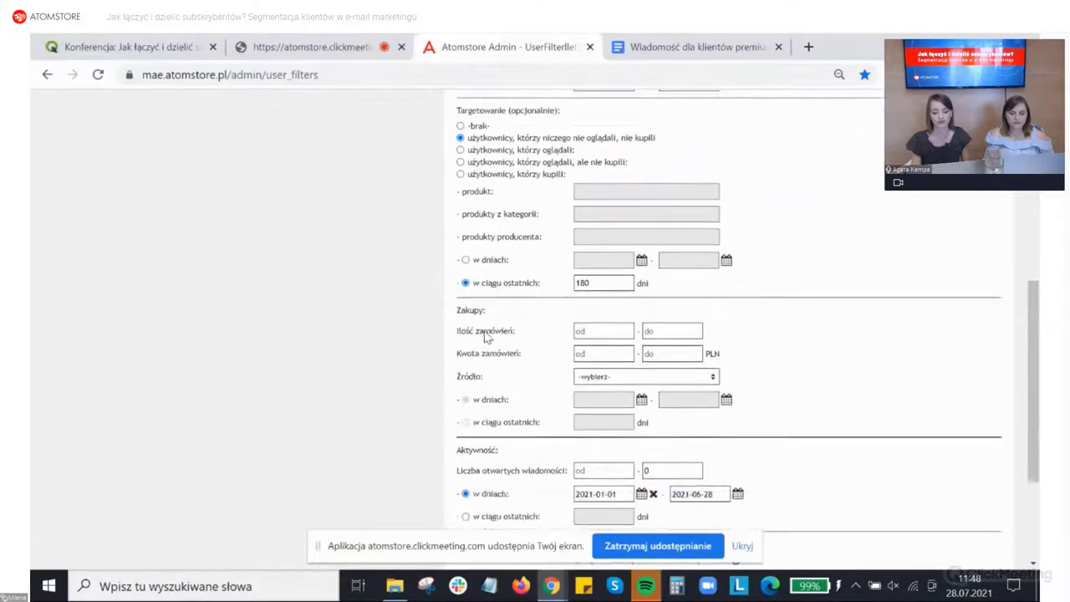
scroll(487, 336, down, 1)
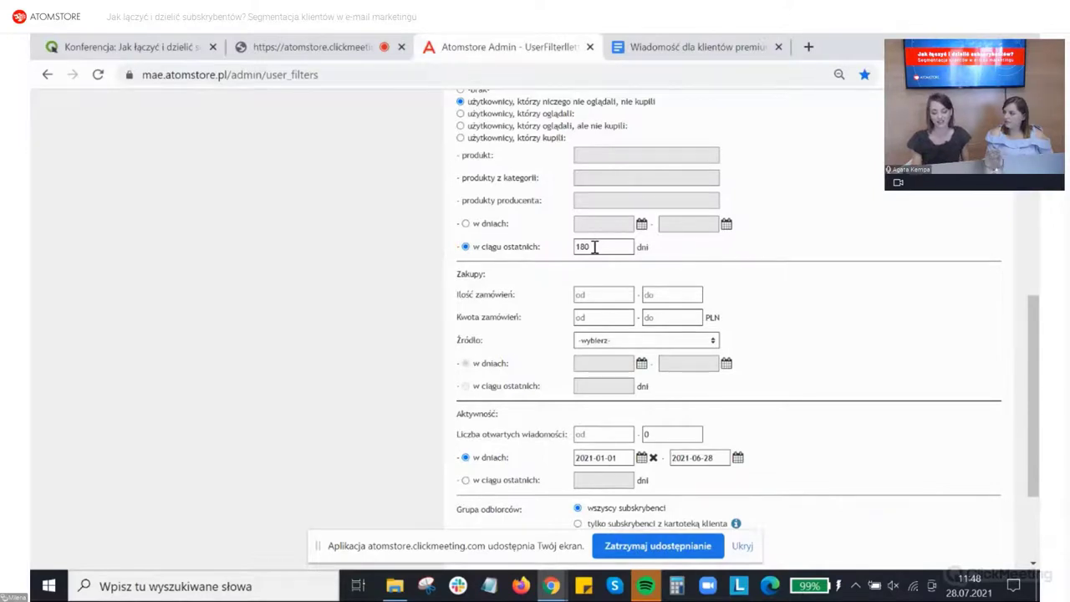
scroll(593, 249, down, 1)
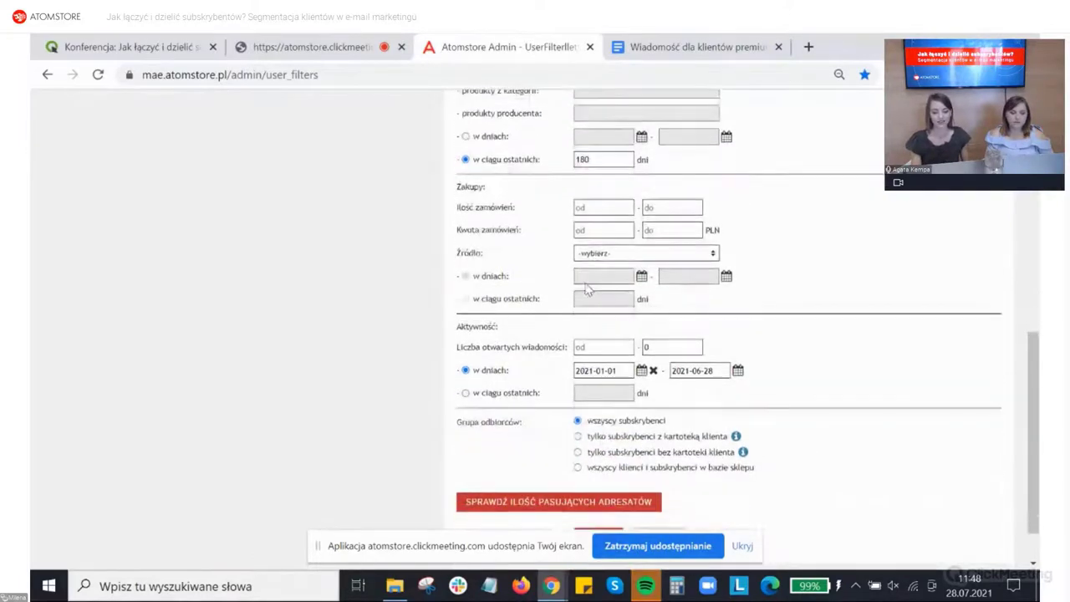
scroll(588, 288, down, 1)
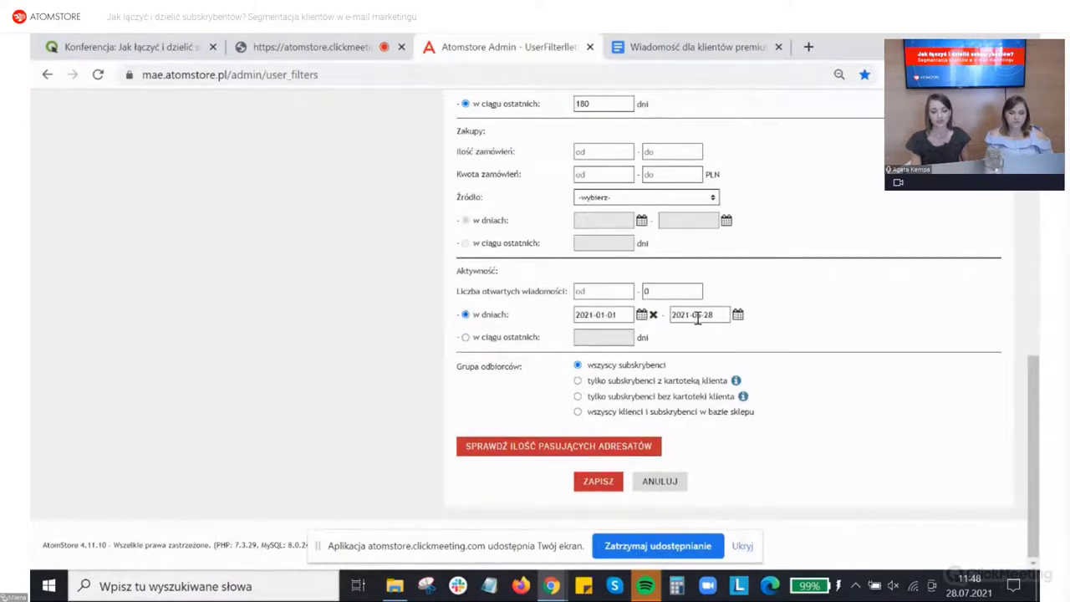
drag(713, 315, 694, 319)
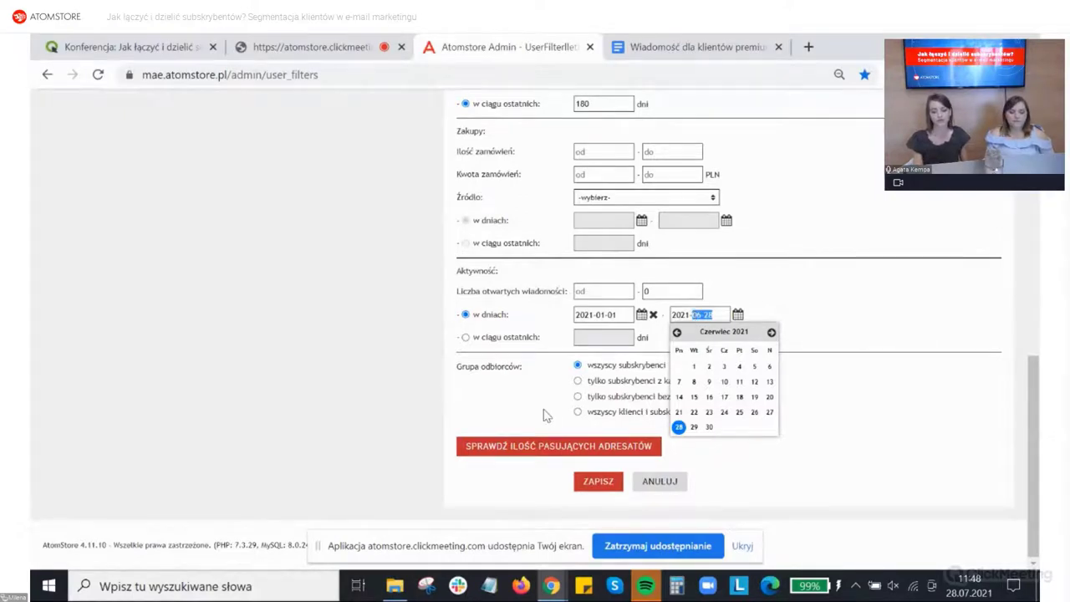
click(506, 482)
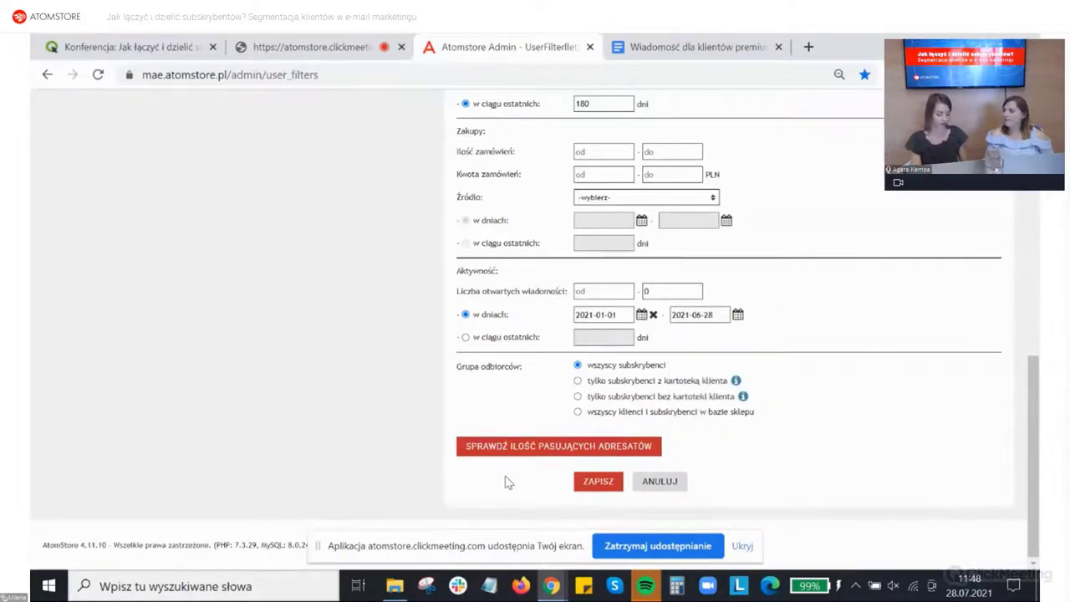
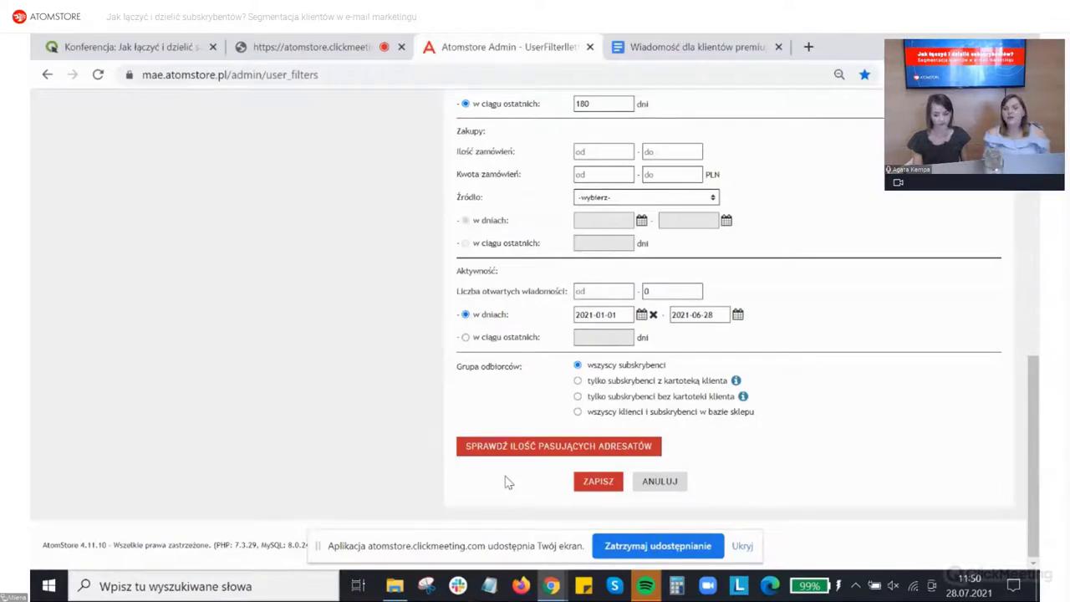
Step: Scroll to the top of the segment editor and show the MARKETING I PROMOCJE submenu
scroll(485, 468, up, 4)
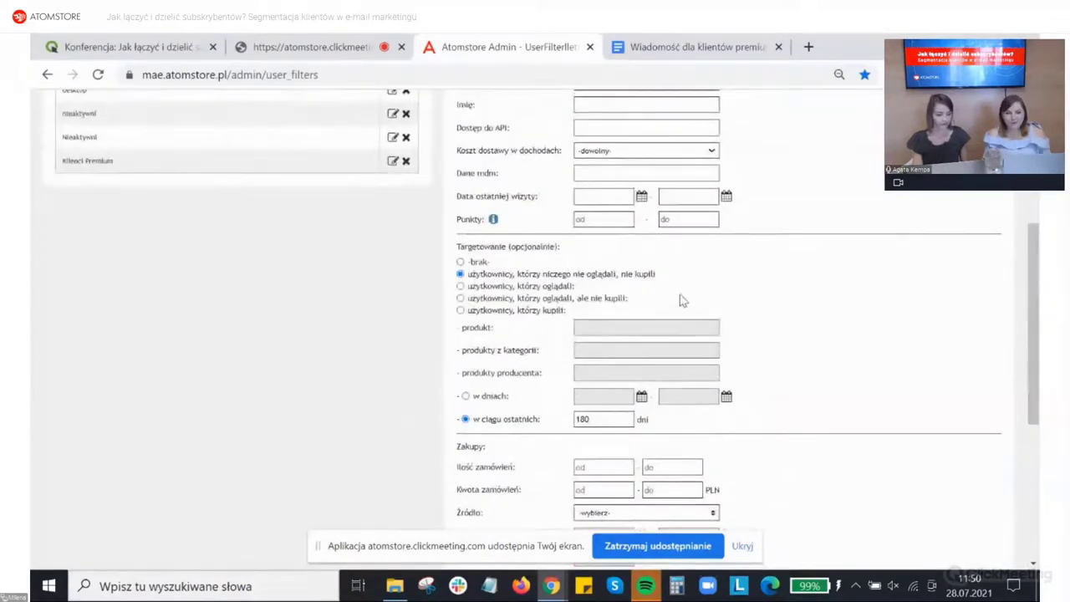
scroll(636, 307, up, 4)
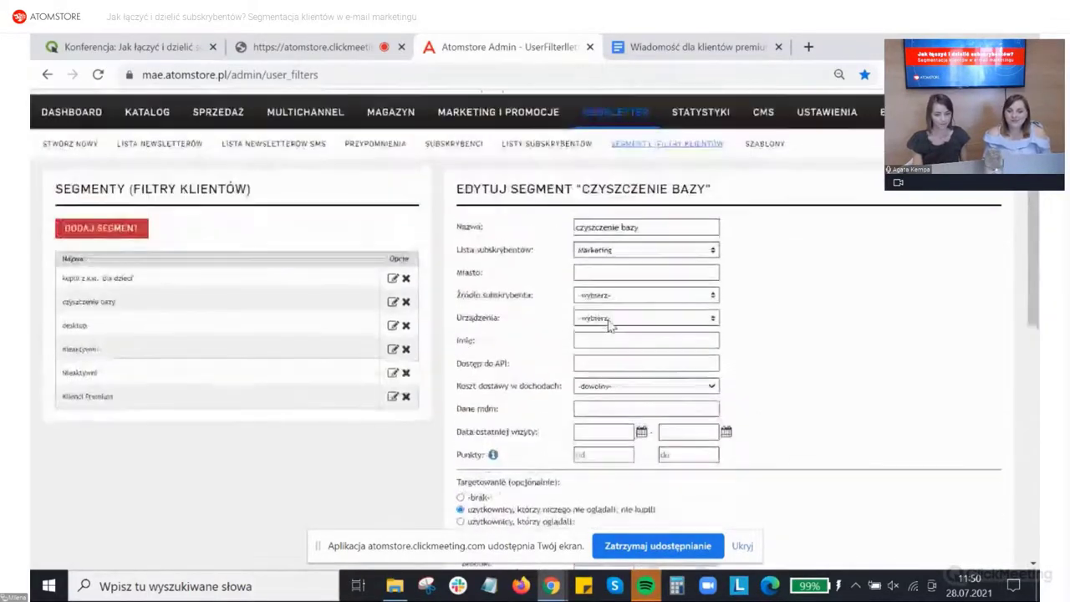
click(502, 164)
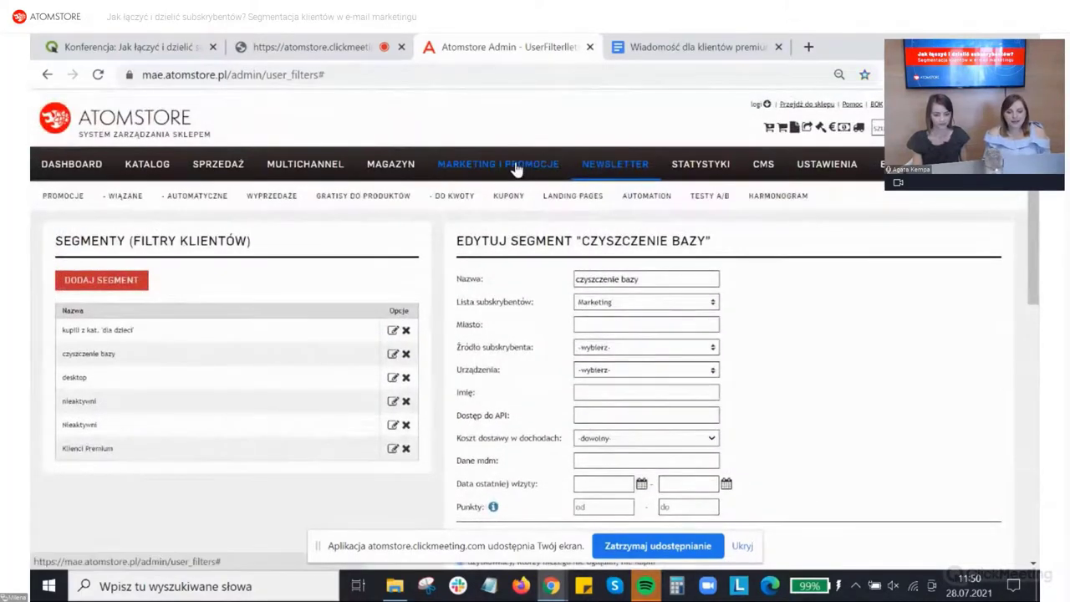
Step: Open Automation's 'Informacje dla subskrybentów' page with its statistics chart
click(662, 204)
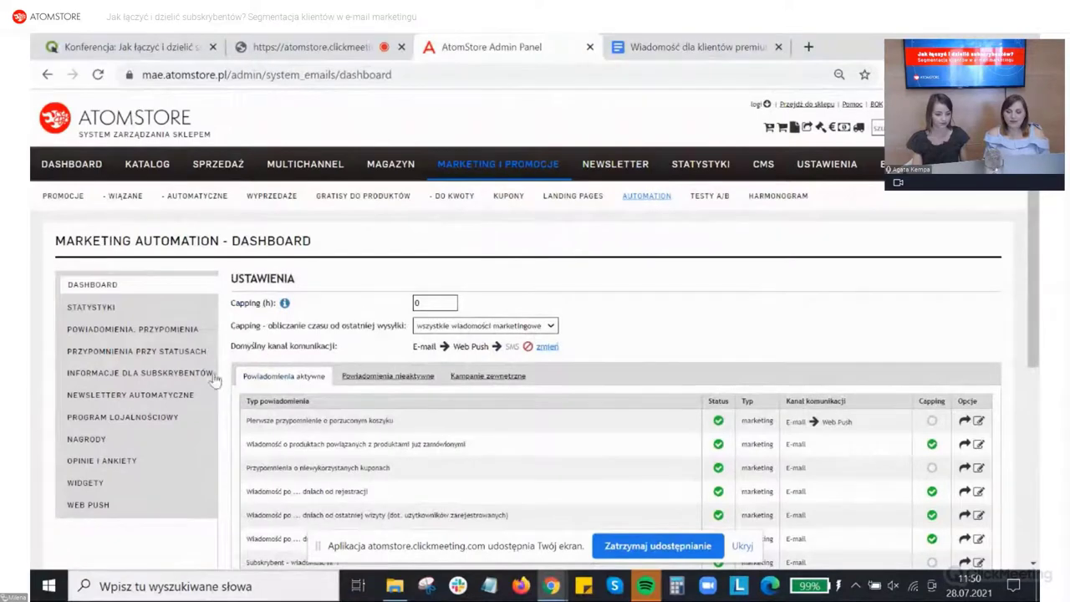
click(194, 373)
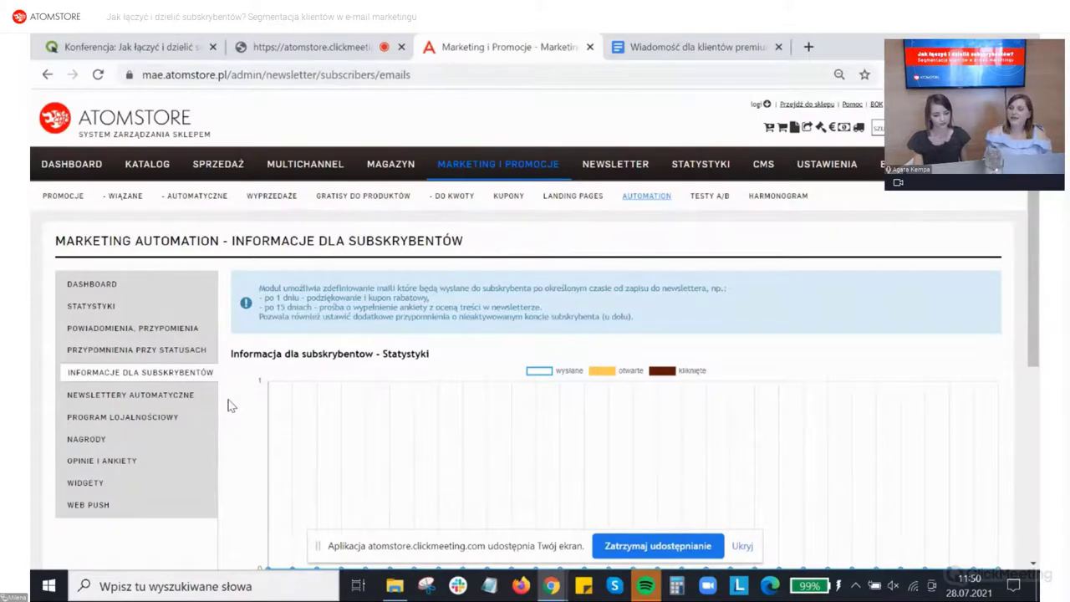
scroll(231, 406, down, 2)
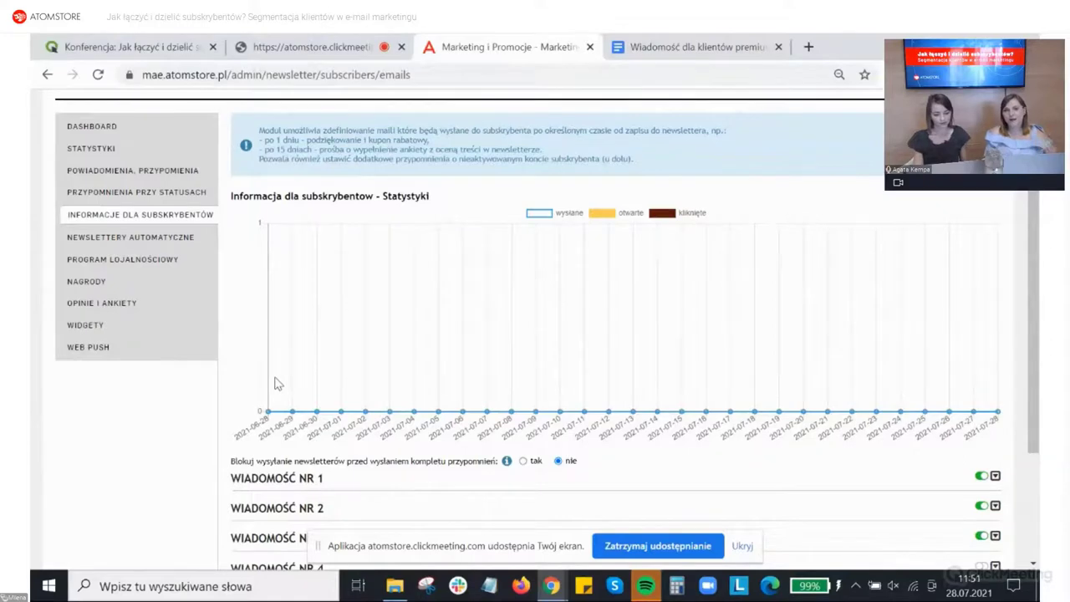
scroll(278, 383, down, 1)
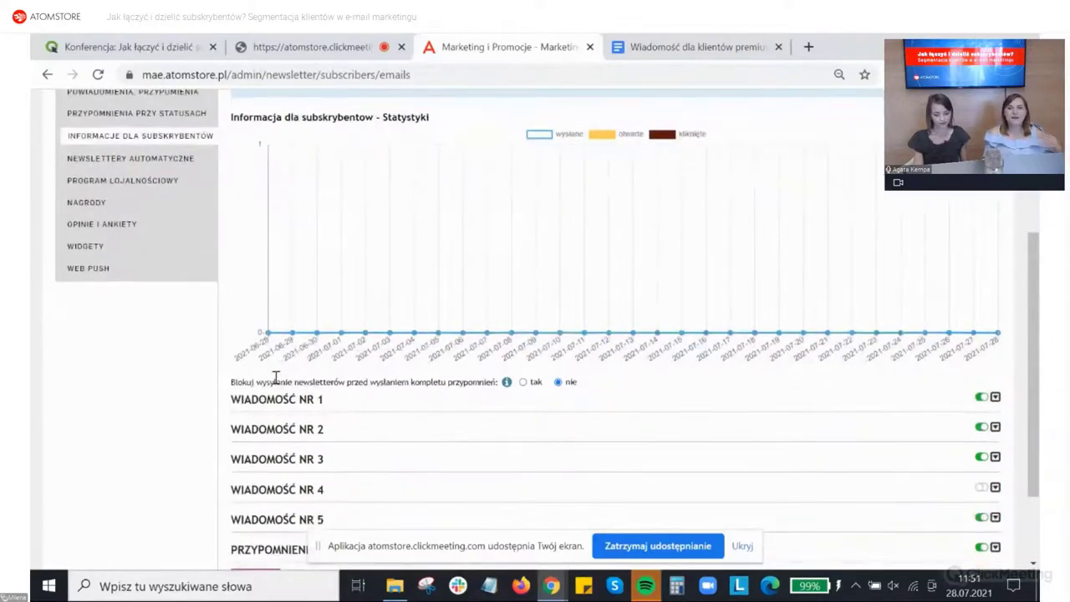
scroll(276, 378, down, 1)
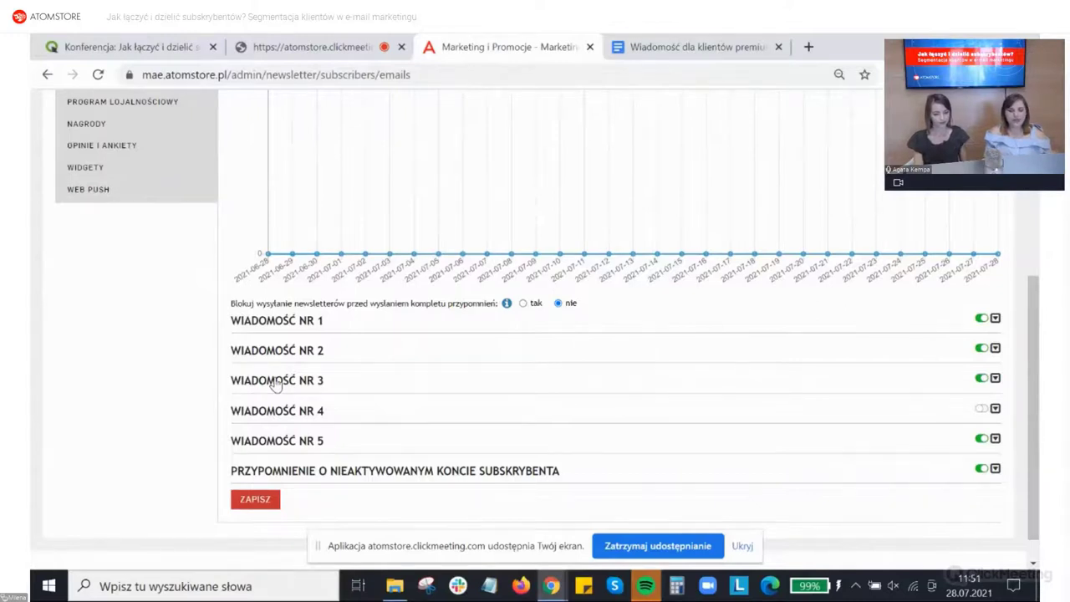
Step: Review Wiadomość nr 1's editor, then collapse it so all five messages and the reminder are listed
click(996, 319)
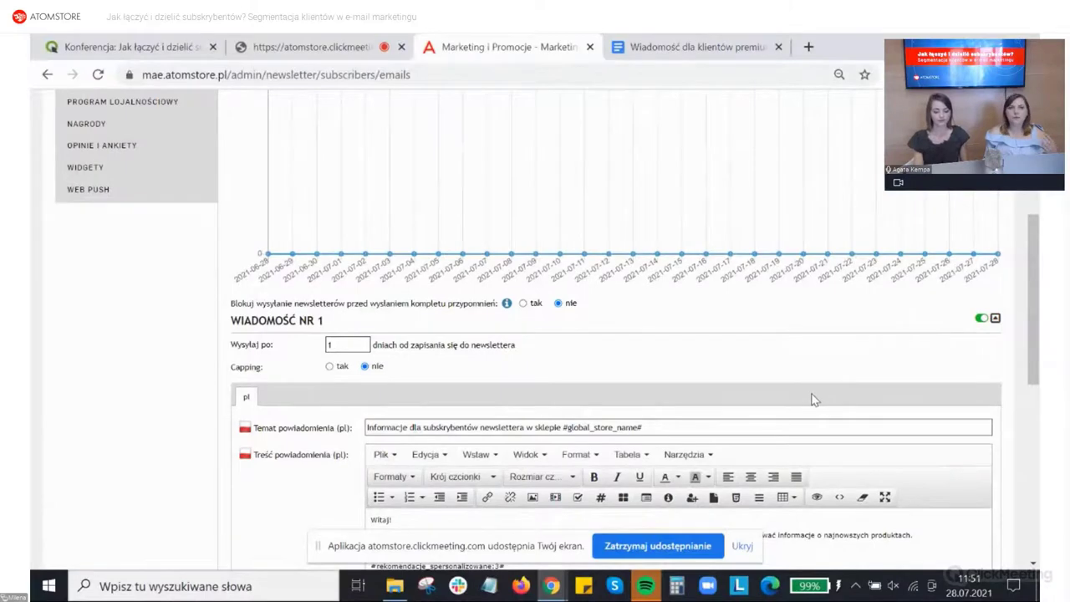
scroll(812, 394, down, 2)
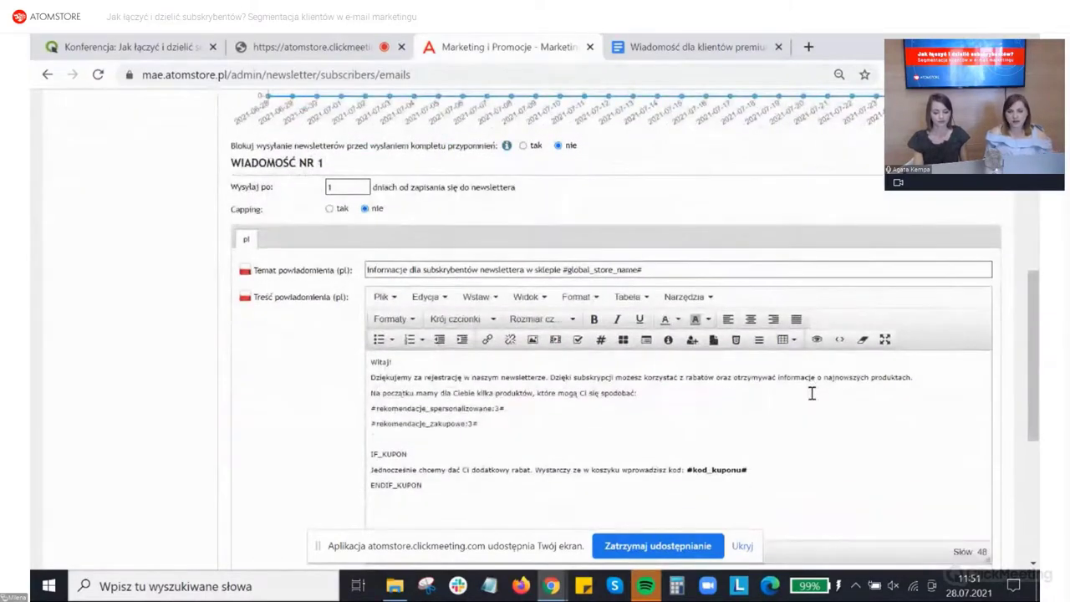
scroll(811, 394, down, 1)
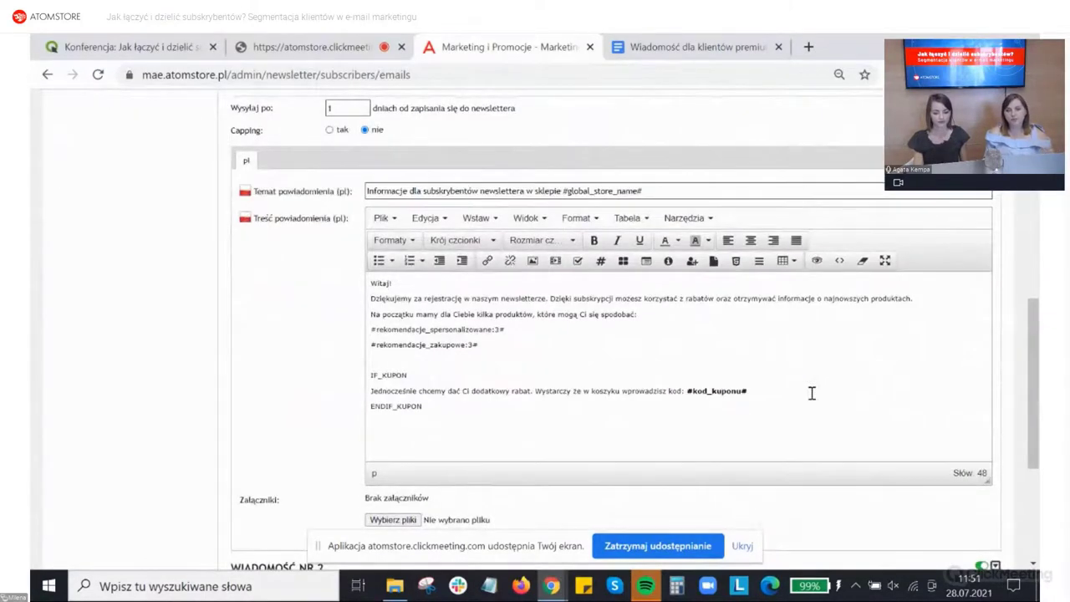
scroll(811, 394, down, 1)
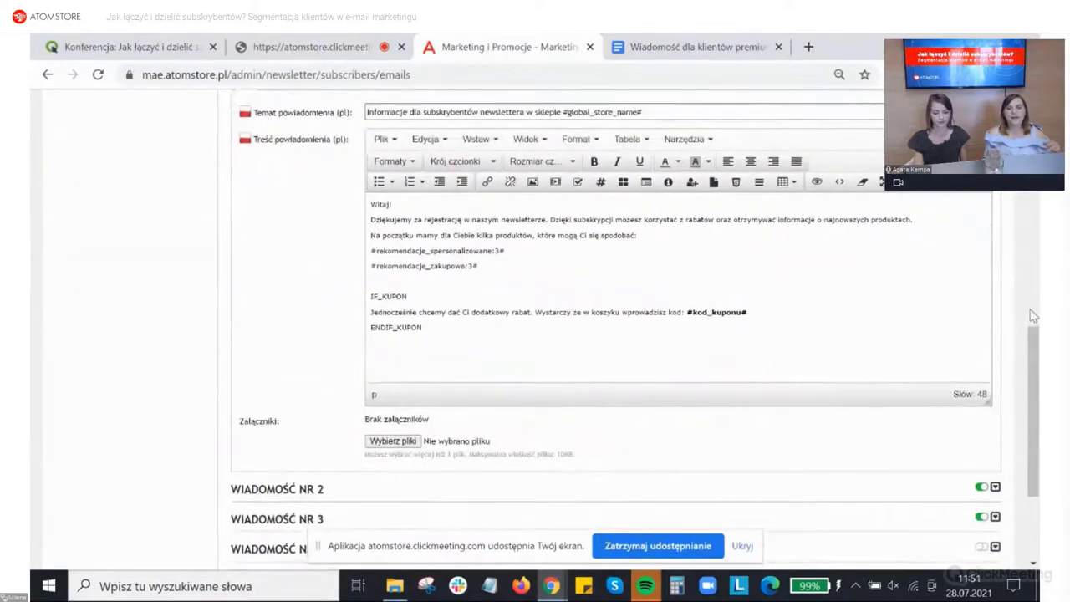
drag(1037, 335, 1035, 327)
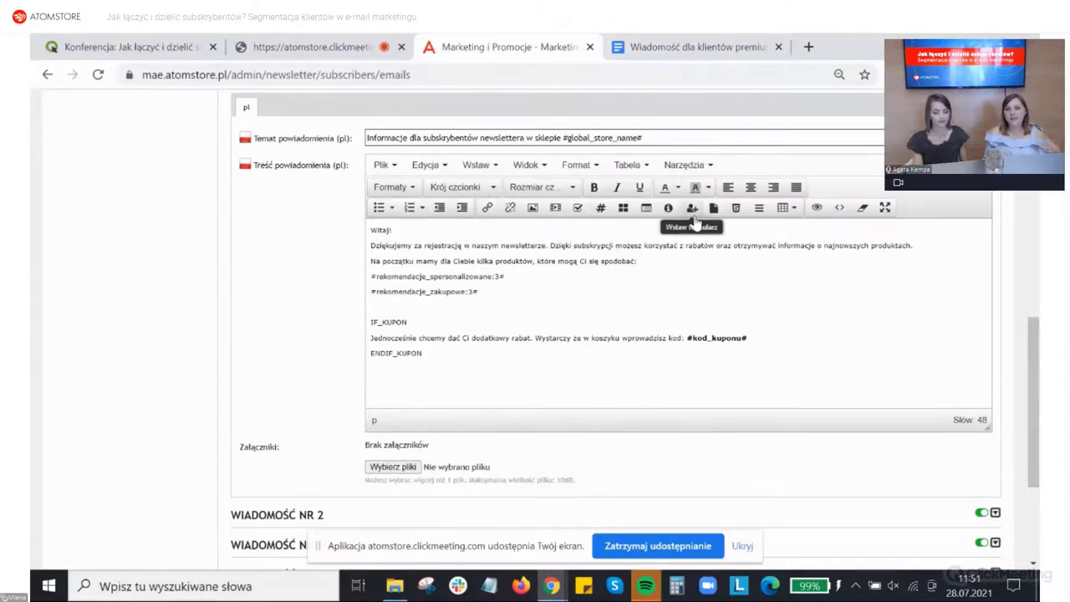
scroll(684, 320, down, 1)
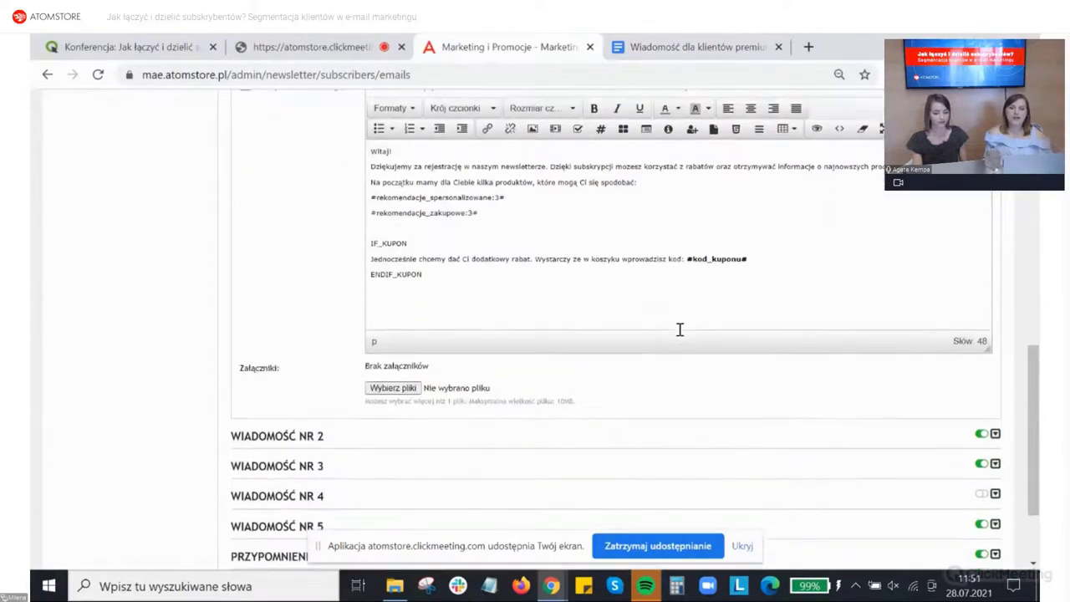
scroll(688, 332, up, 1)
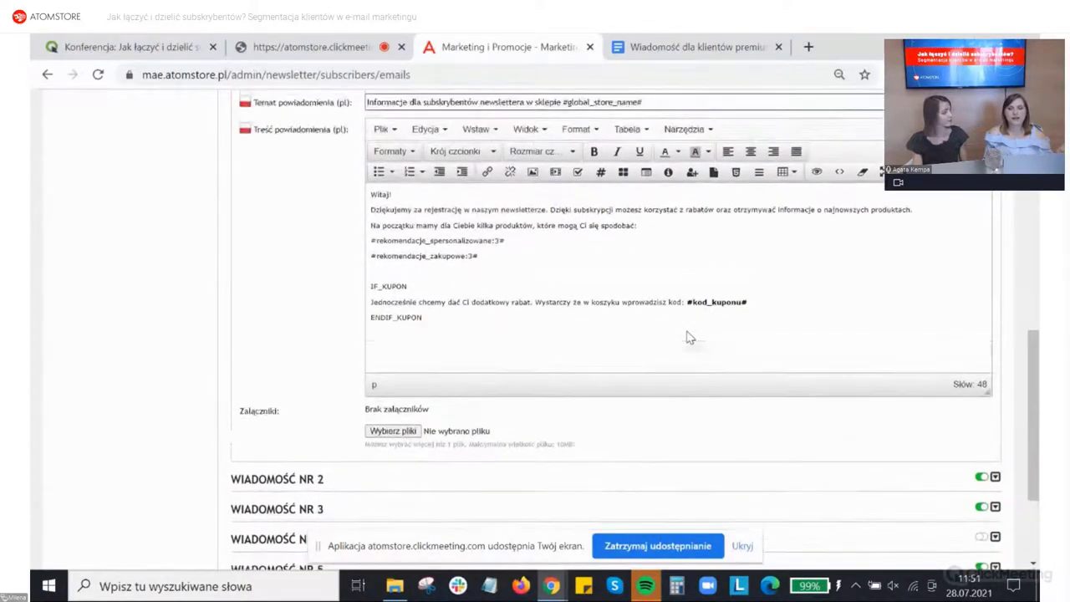
scroll(688, 332, down, 2)
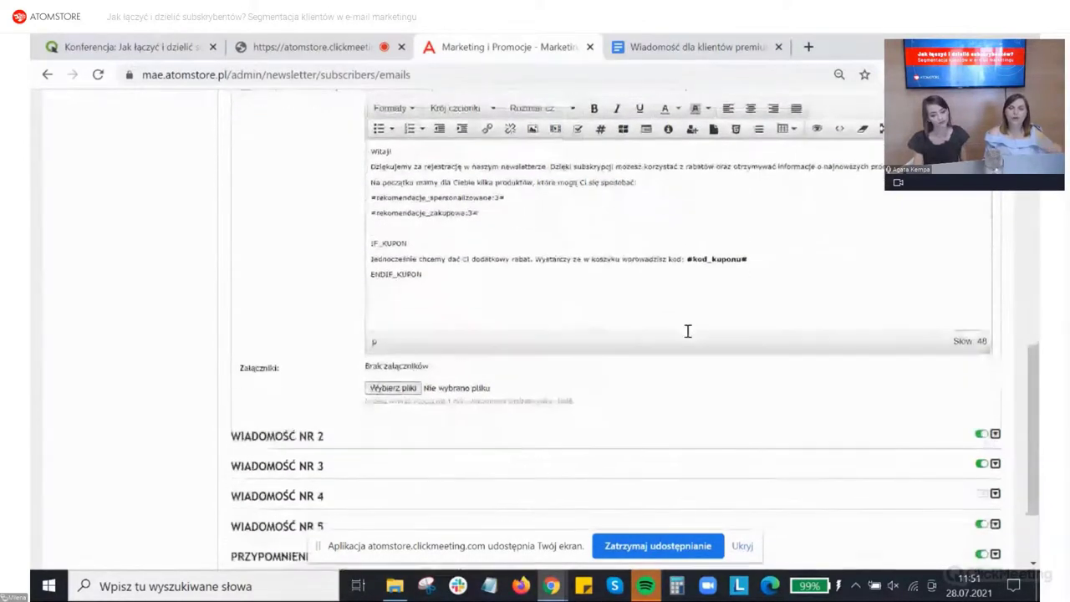
scroll(688, 332, up, 4)
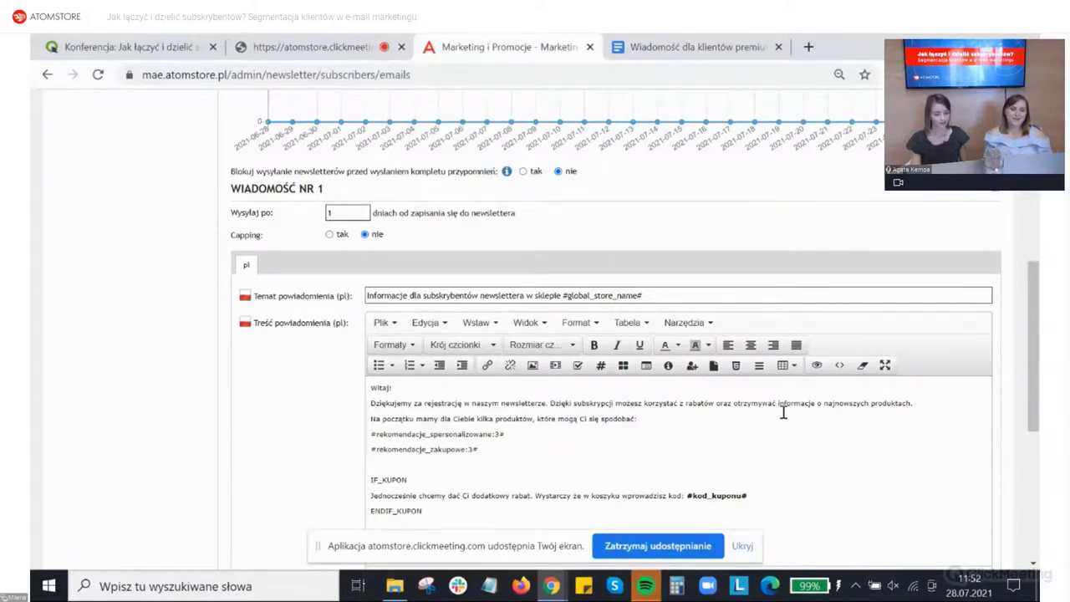
click(997, 196)
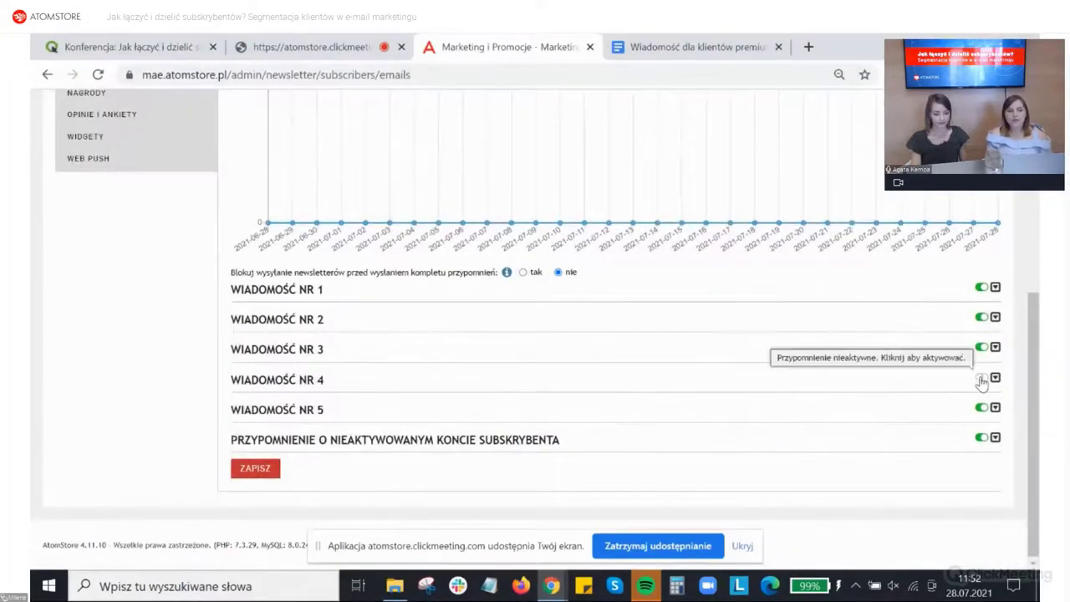
Step: Scroll to the top of the customer segments page listing six saved segments
scroll(982, 382, up, 2)
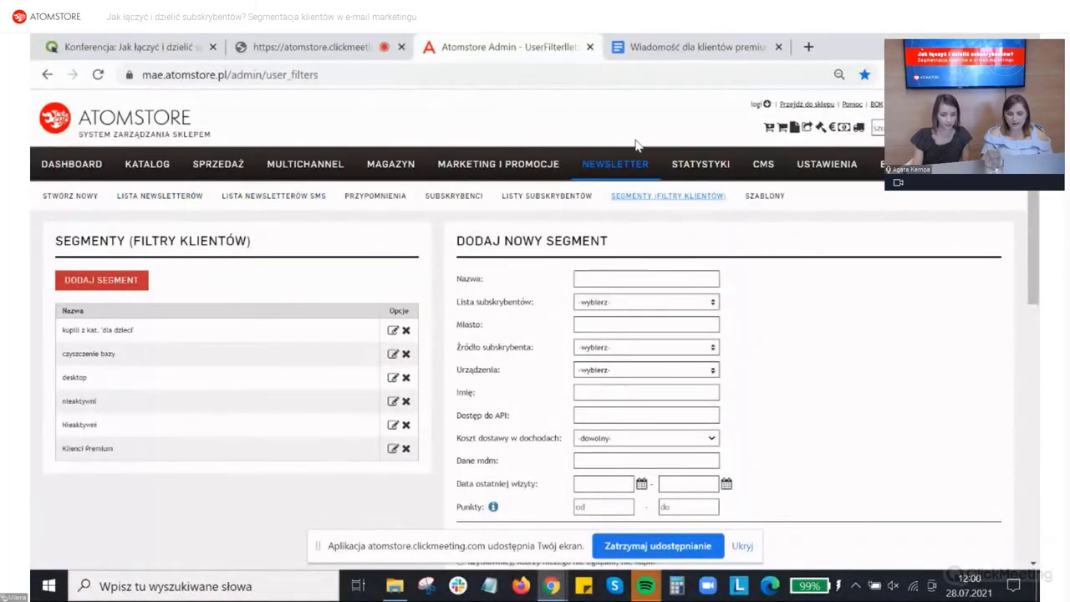
Step: Open the subscribers page and try filtering by the 'czyszczenie bazy' segment
click(452, 199)
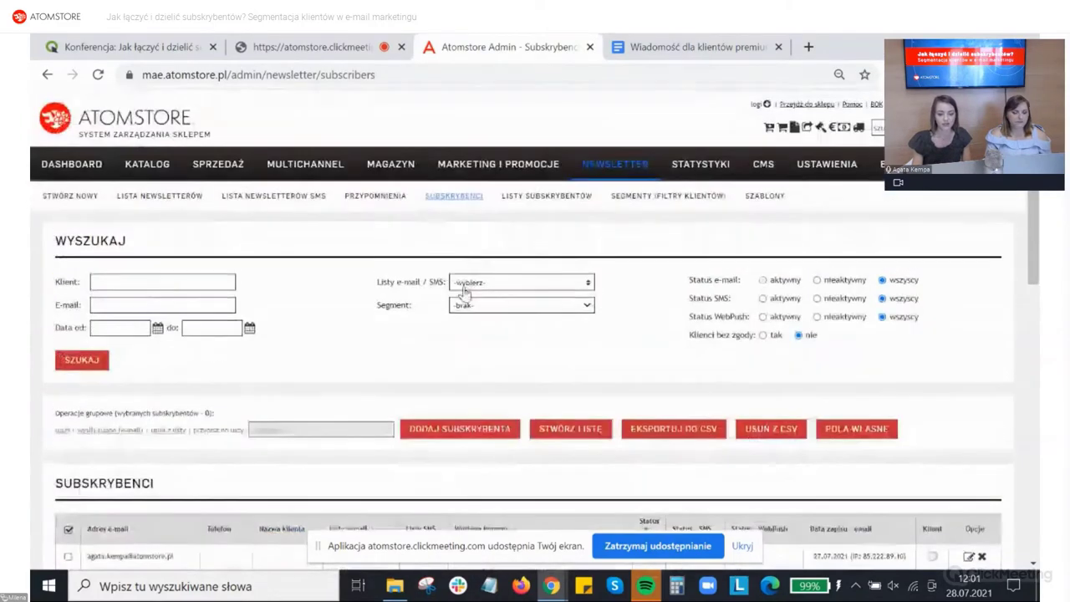
click(466, 304)
click(471, 327)
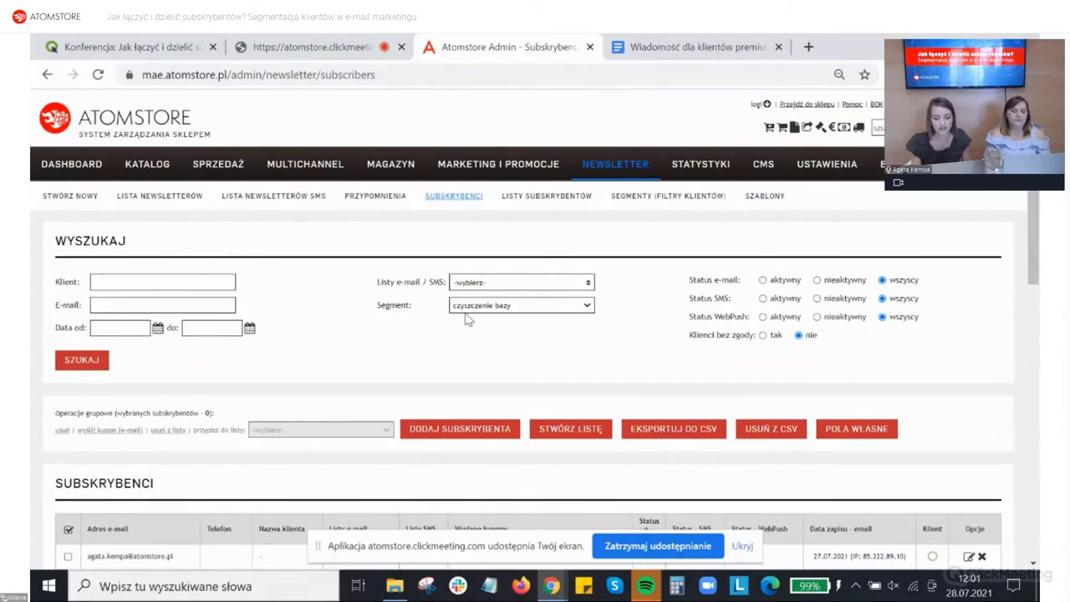
click(476, 307)
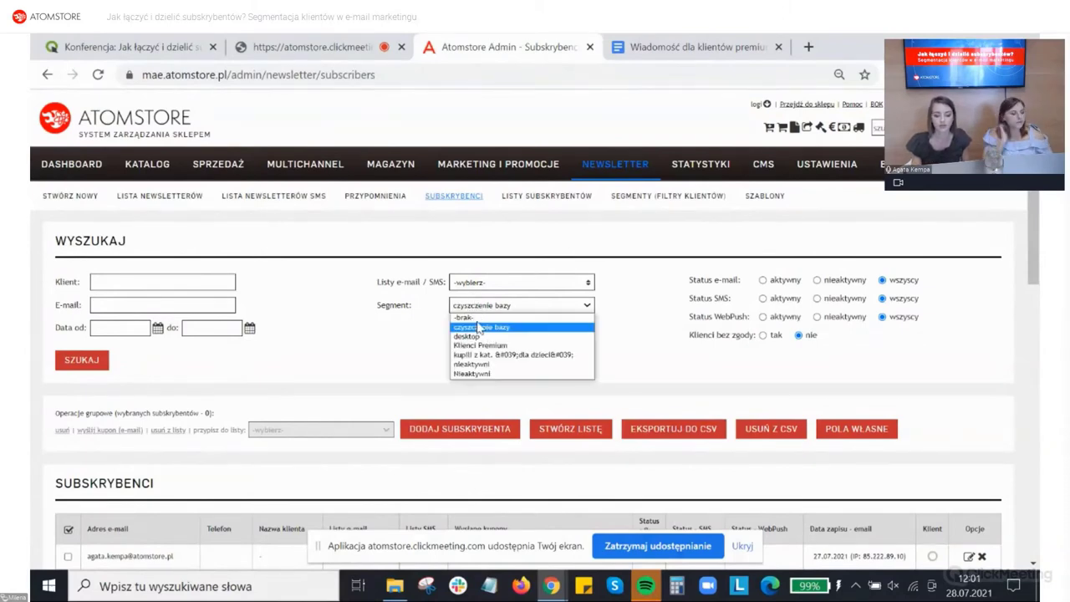
click(422, 305)
Step: Check the e-mail/SMS lists without choosing one and reset Segment to '-brak-'
click(466, 284)
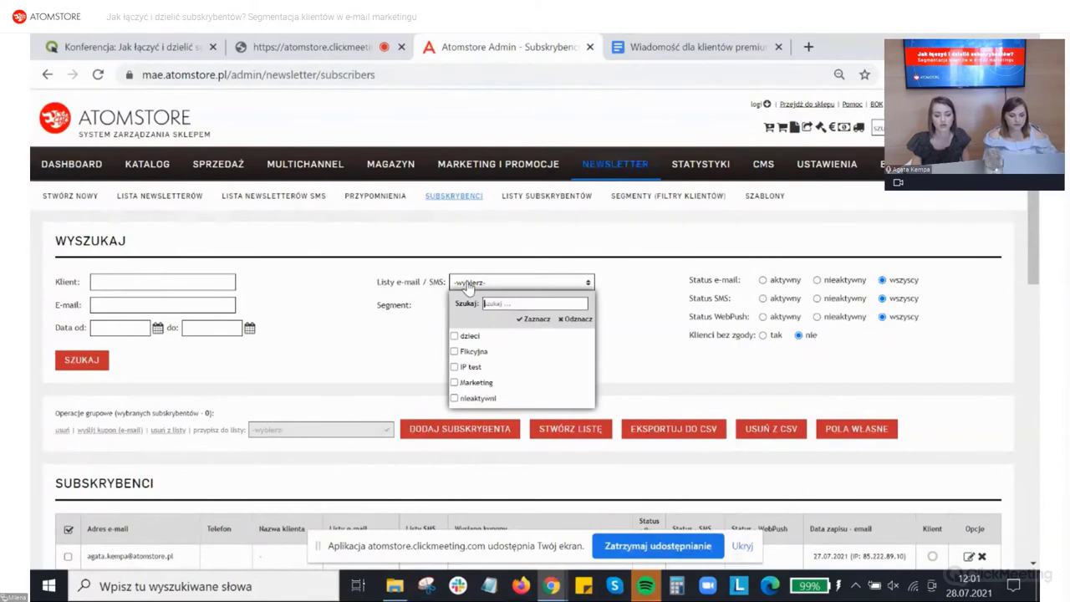
click(414, 341)
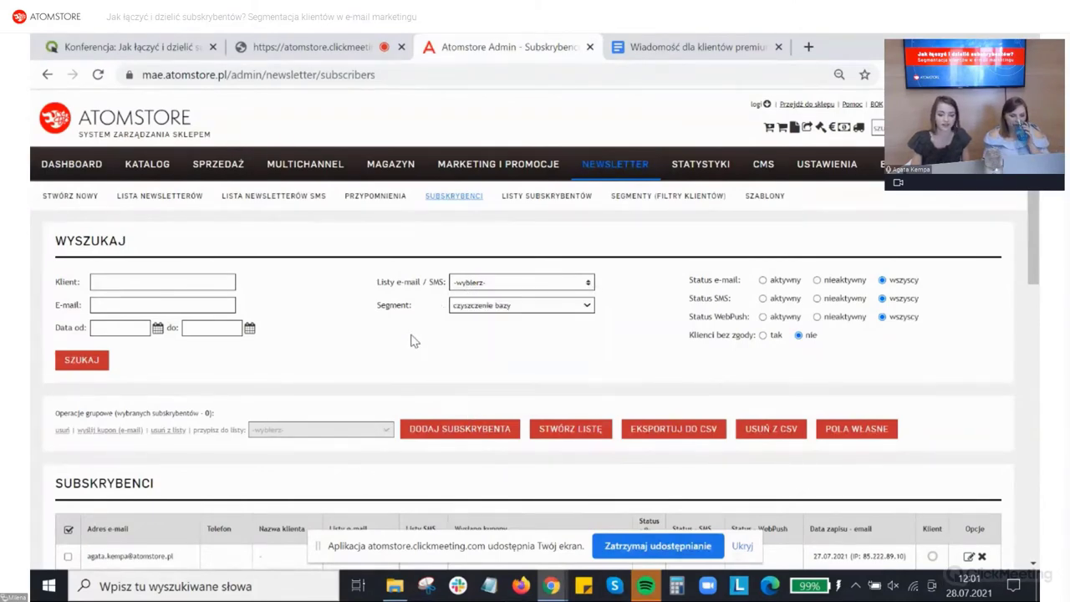
click(466, 307)
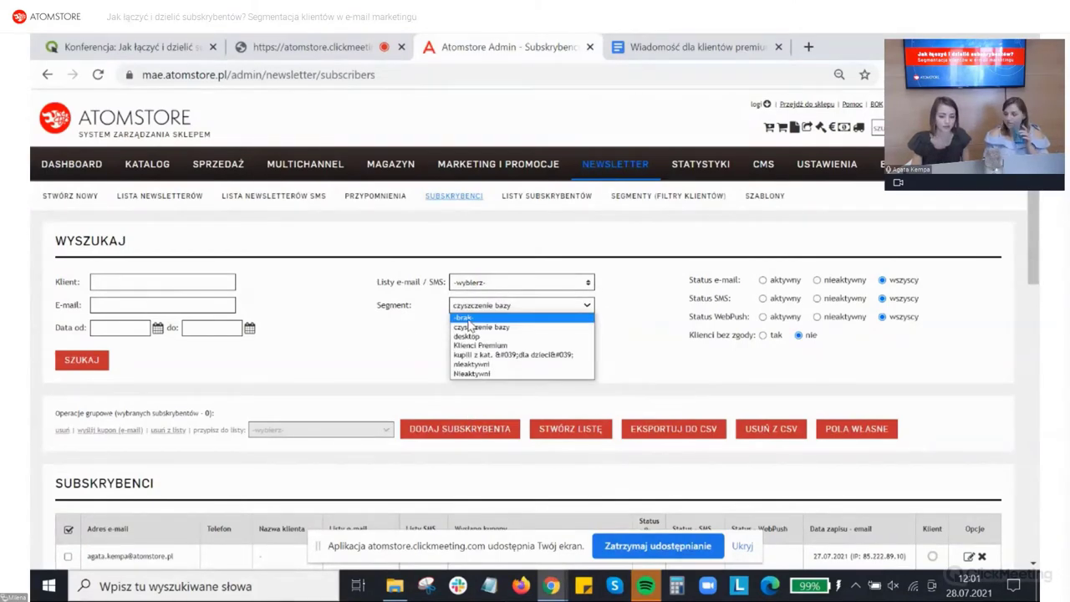
click(468, 321)
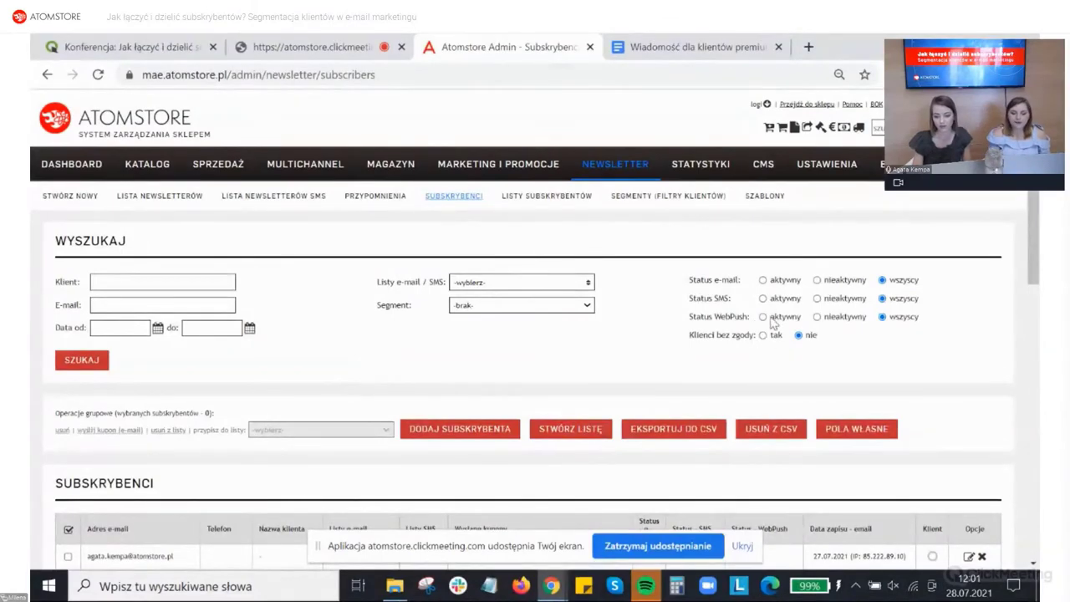
Step: Search for subscribers whose e-mail status is 'nieaktywny'
click(818, 281)
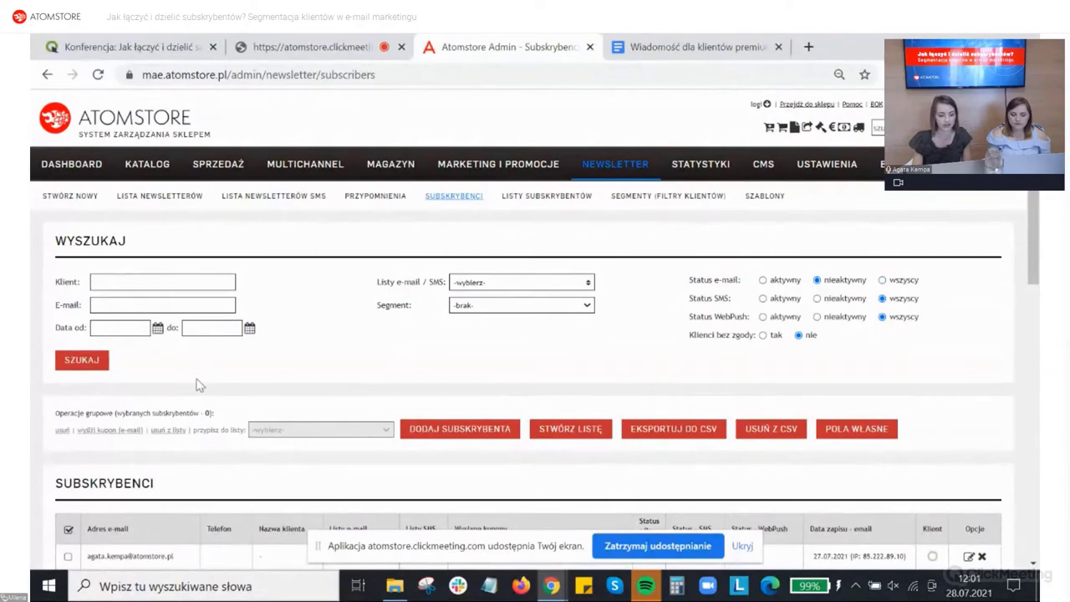
click(88, 365)
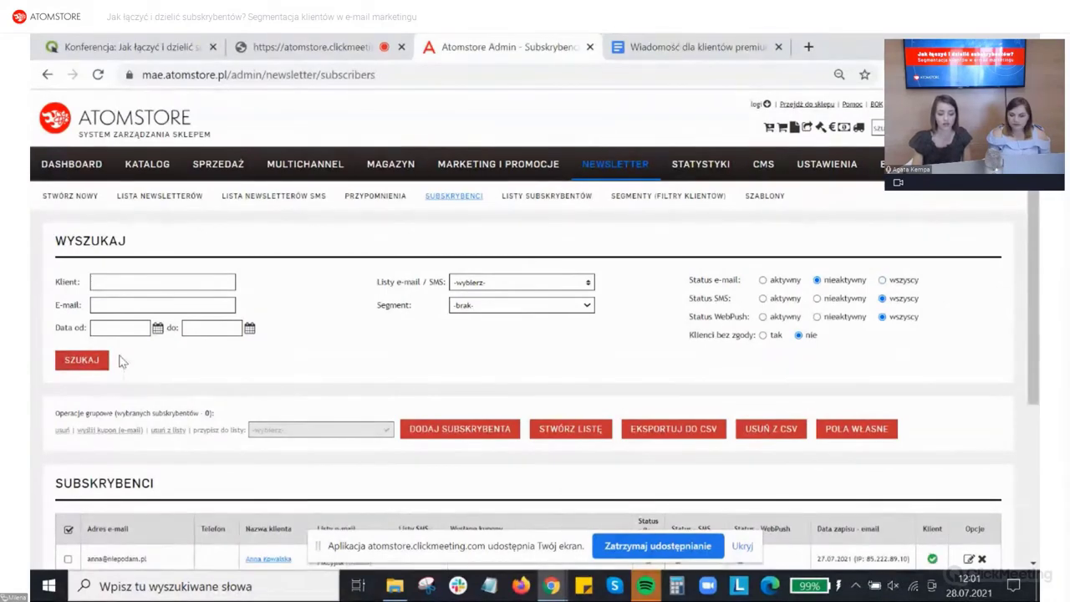
scroll(187, 356, down, 2)
scroll(187, 356, down, 1)
scroll(187, 356, up, 2)
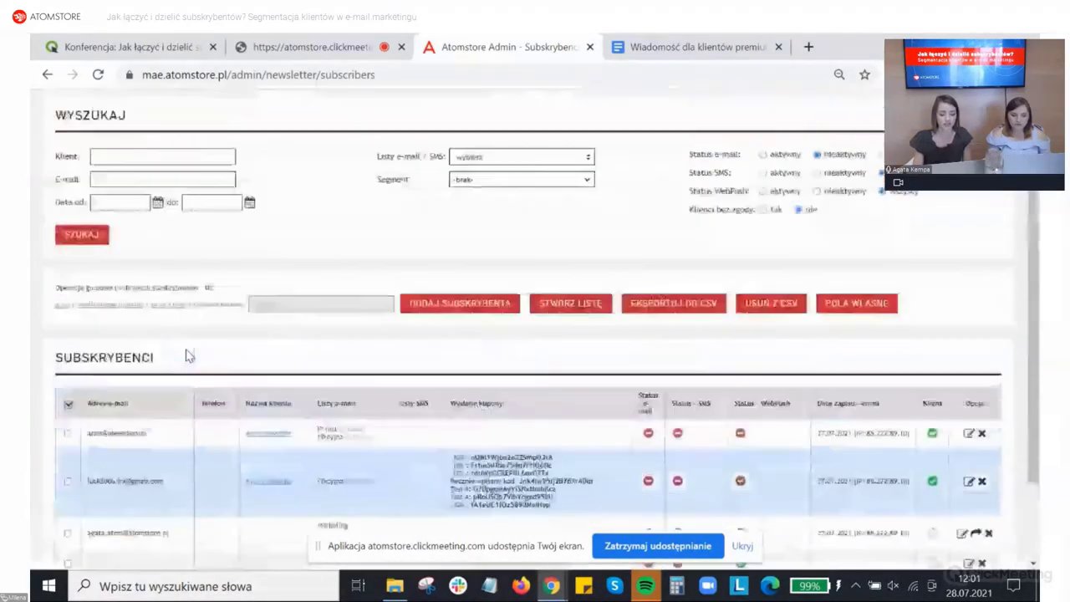
scroll(268, 360, down, 2)
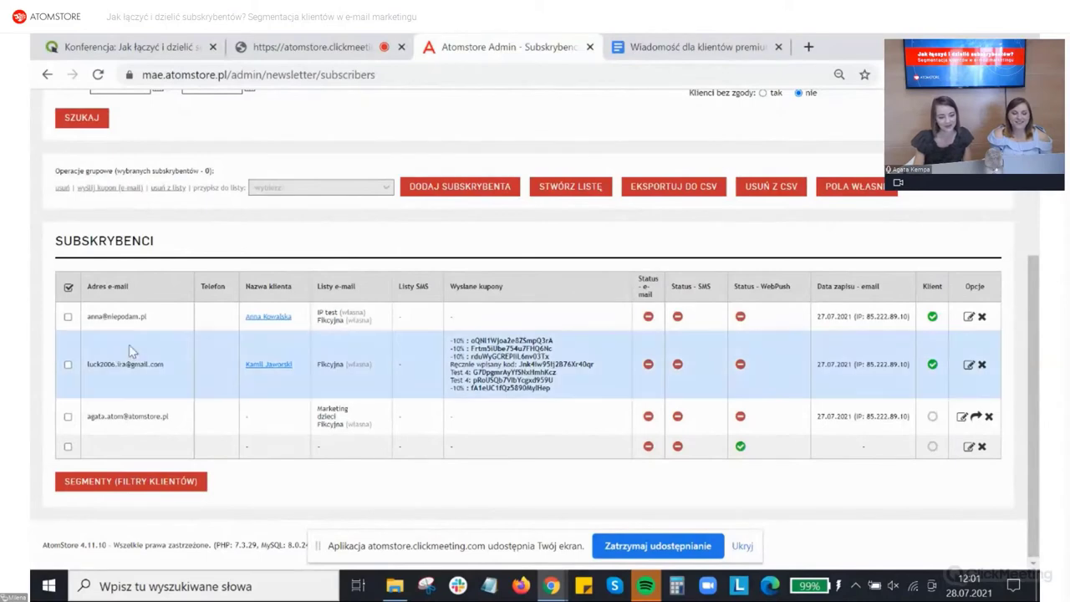
Step: Select all four matching subscribers for a group operation
click(68, 290)
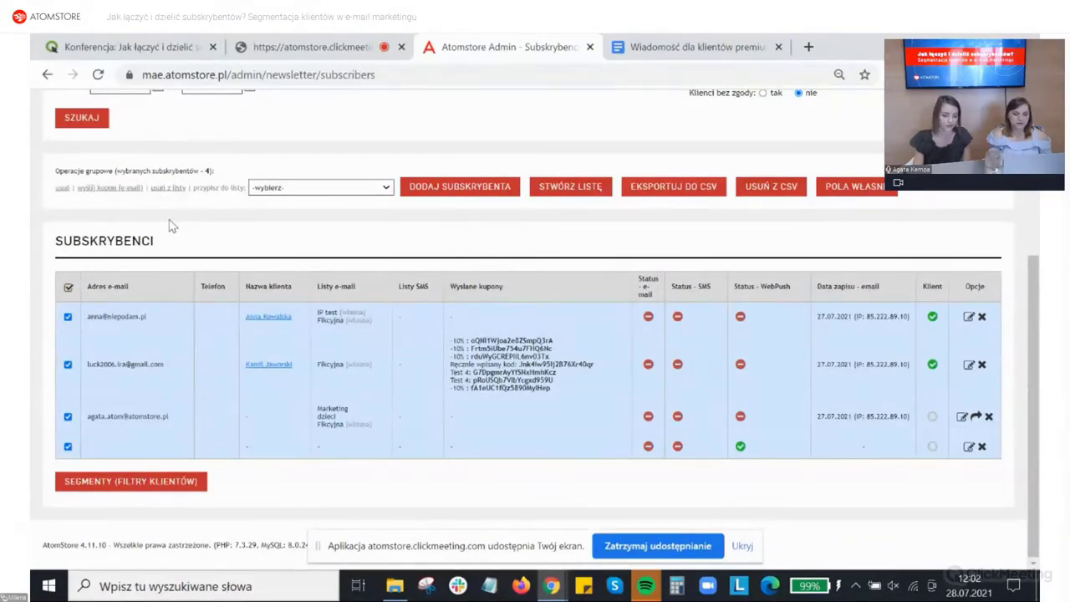
scroll(171, 226, up, 1)
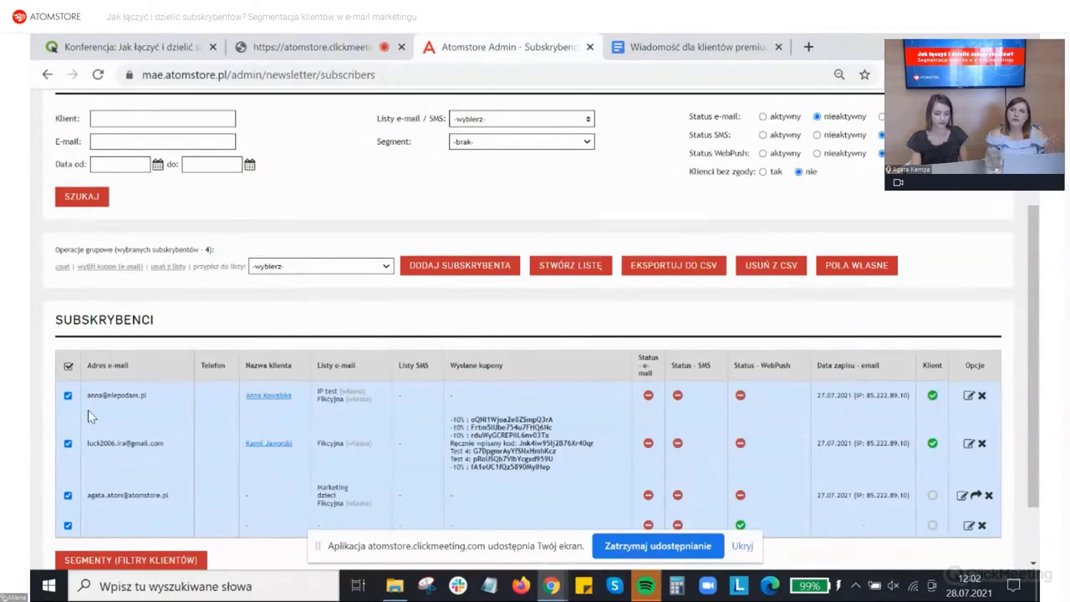
scroll(98, 438, up, 2)
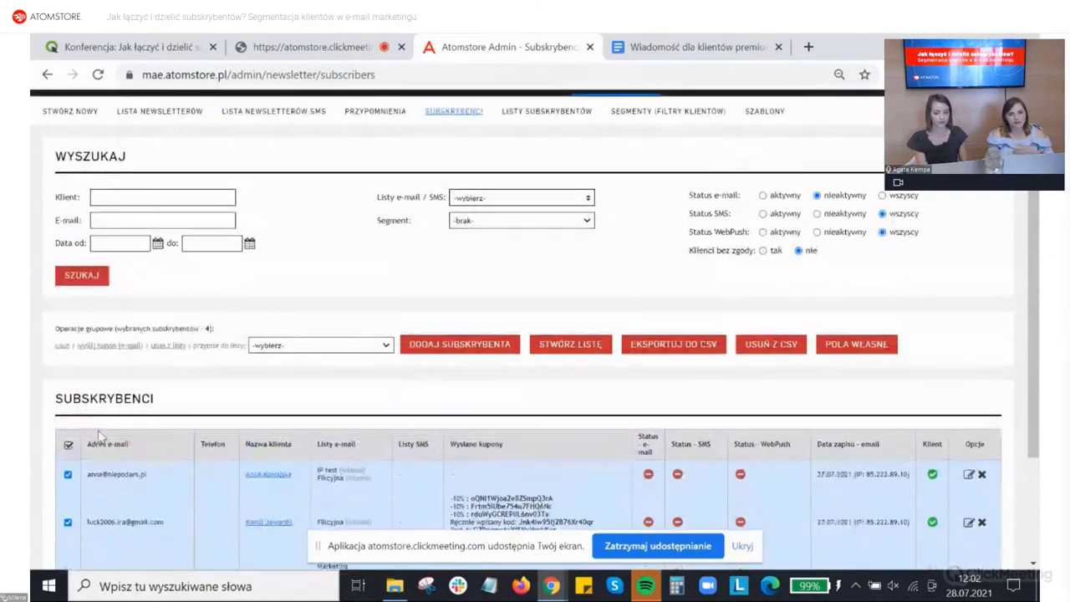